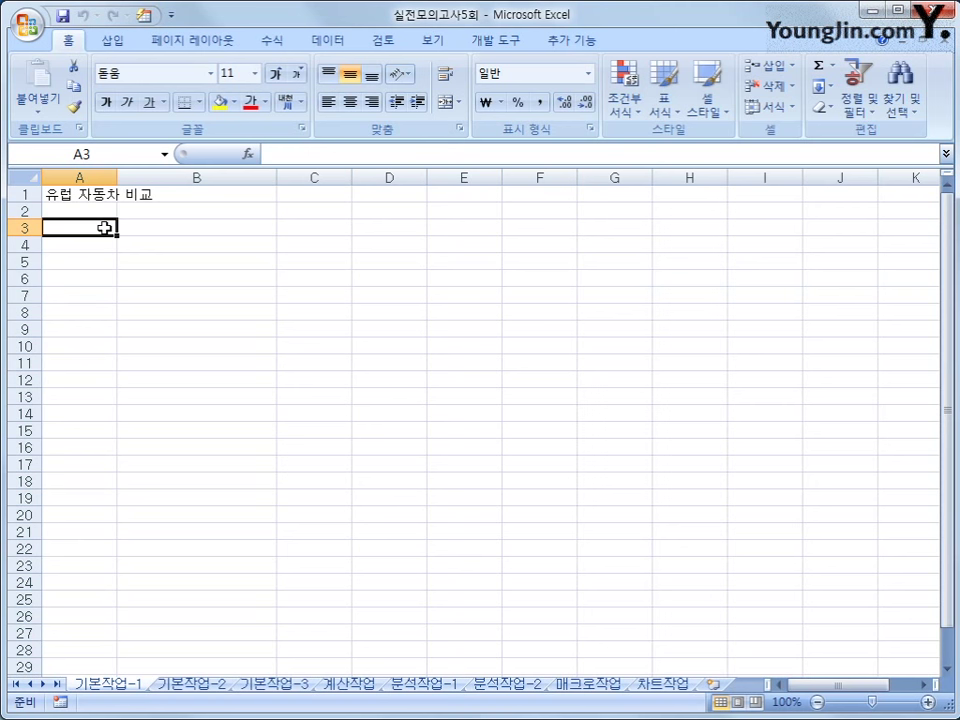
Step: On the 기본작업-2 sheet, set the horizontal alignment of A1:I1 to 선택 영역의 가운데로 (centre across selection)
left_click(209, 687)
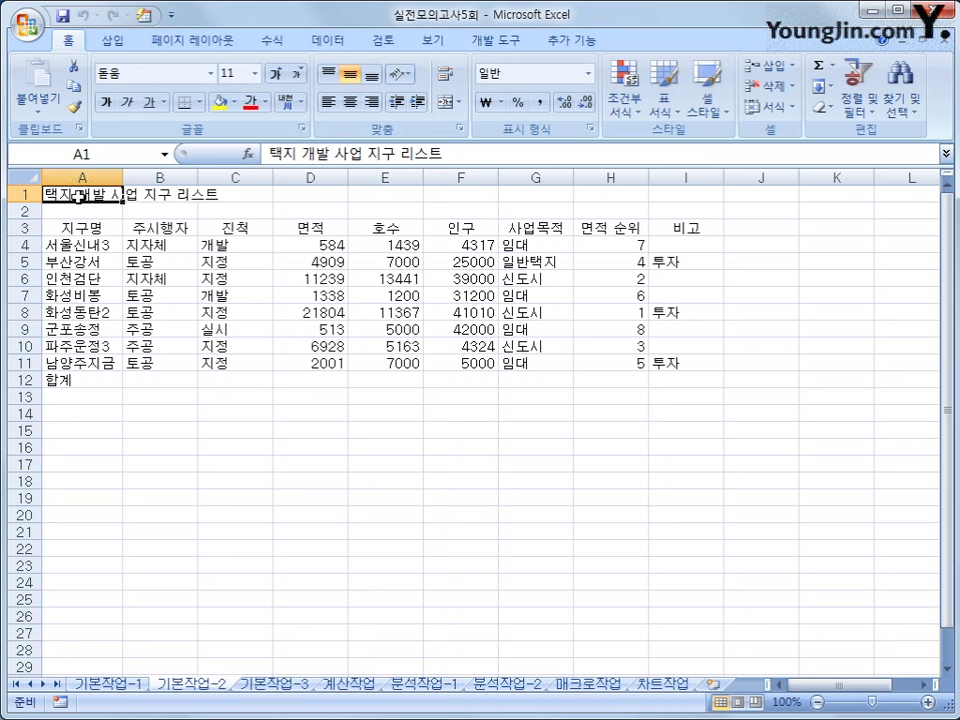
left_click_drag(105, 196, 664, 190)
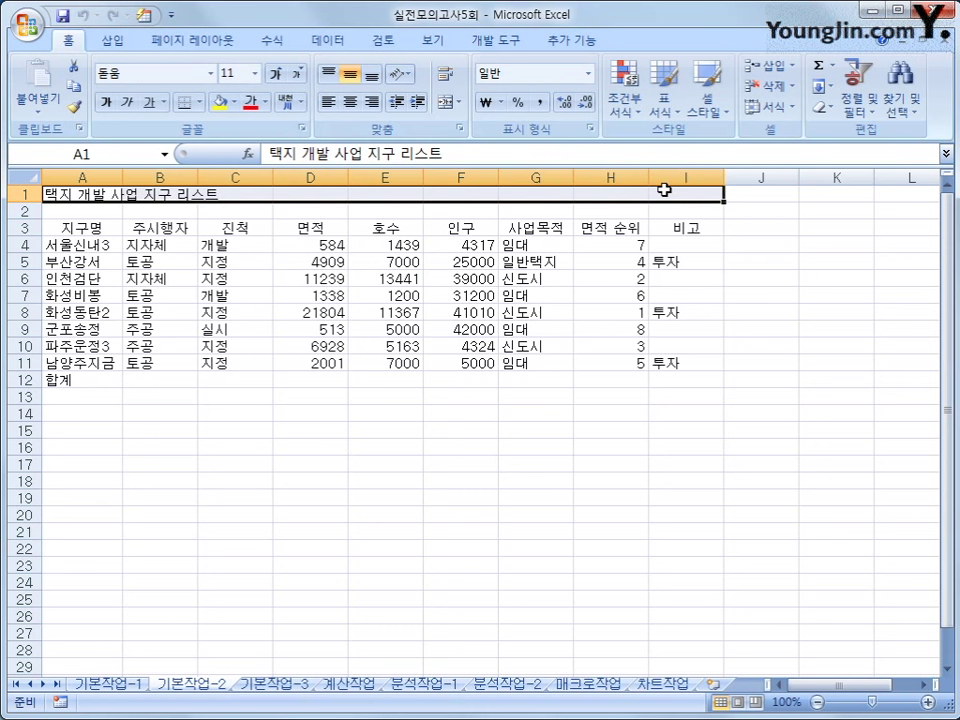
right_click(383, 194)
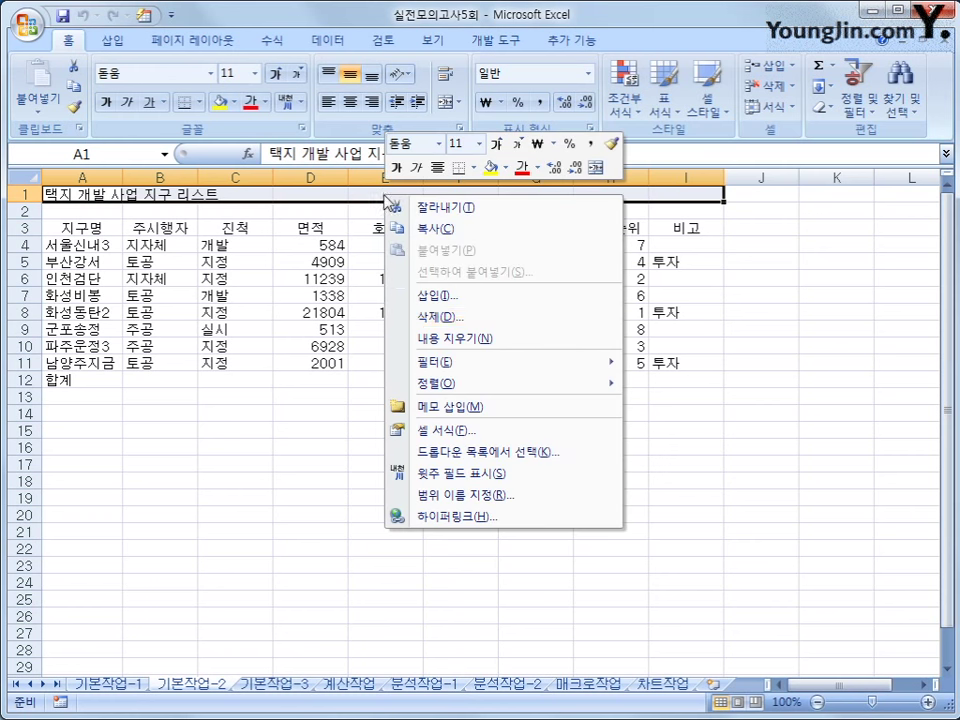
left_click(520, 430)
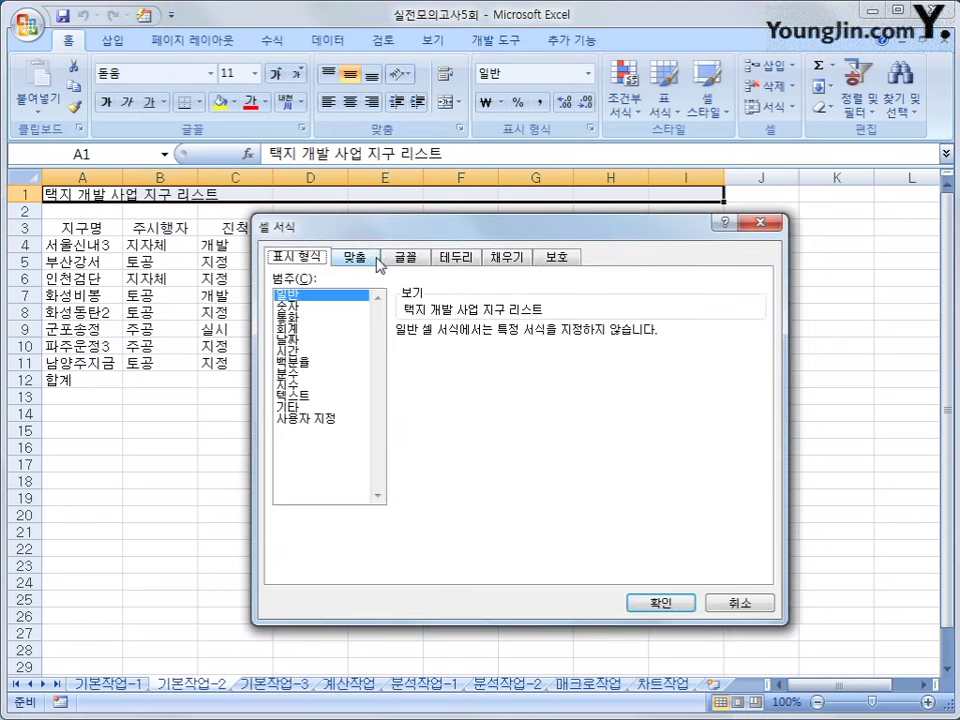
left_click(375, 258)
left_click(372, 316)
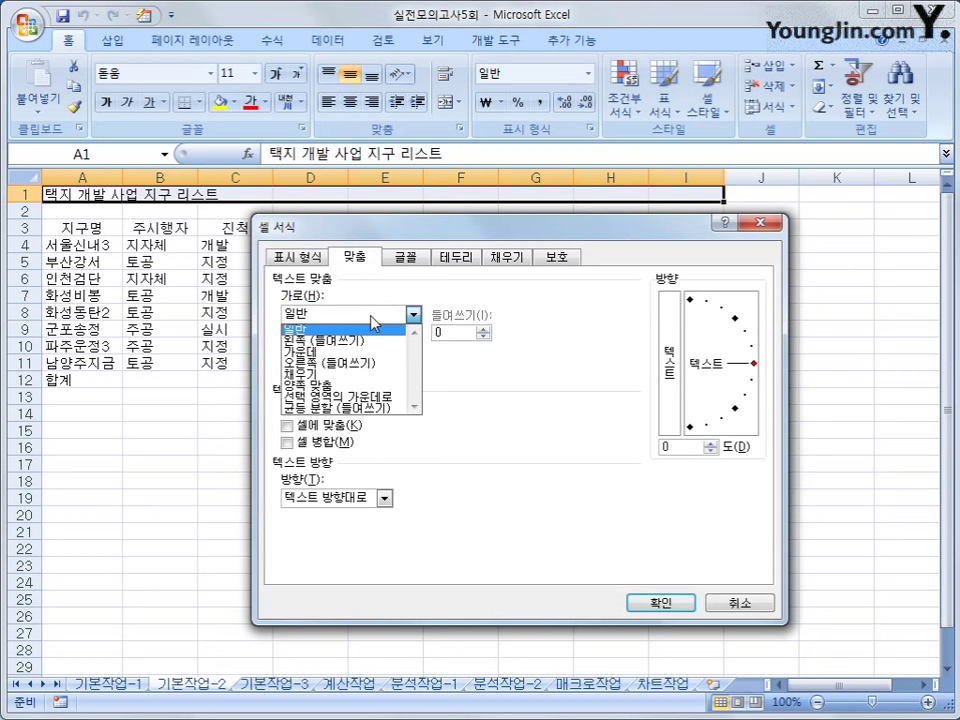
left_click(373, 398)
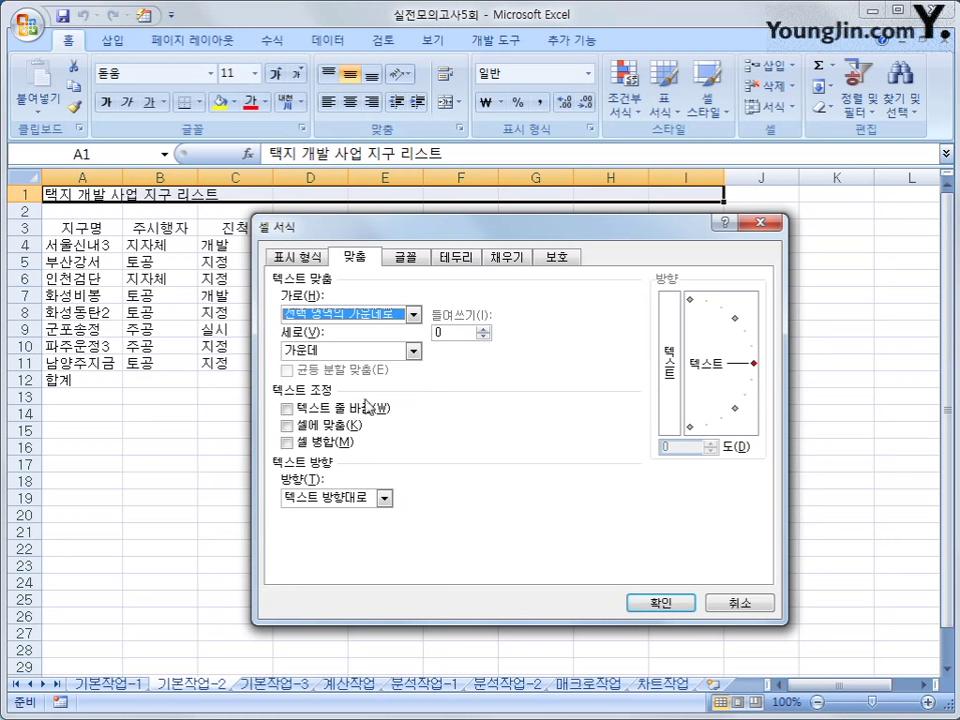
Step: Set the font of the title range A1:I1 to 돋움체, size 17, style 굵은 기울임꼴 (bold italic), and apply the formatting
left_click(408, 258)
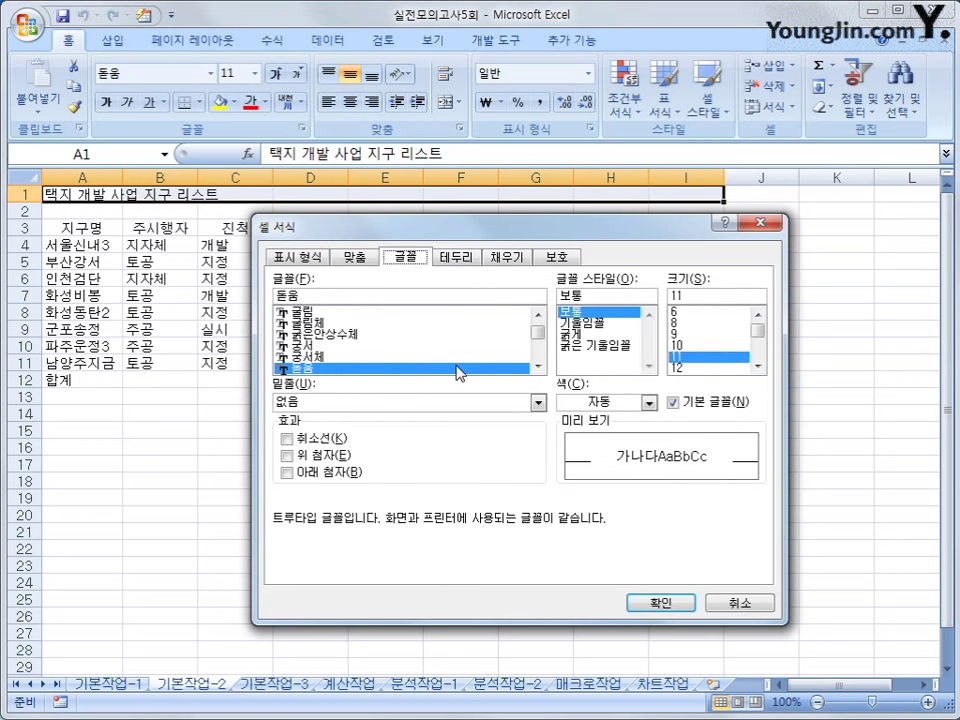
left_click(538, 366)
left_click(503, 368)
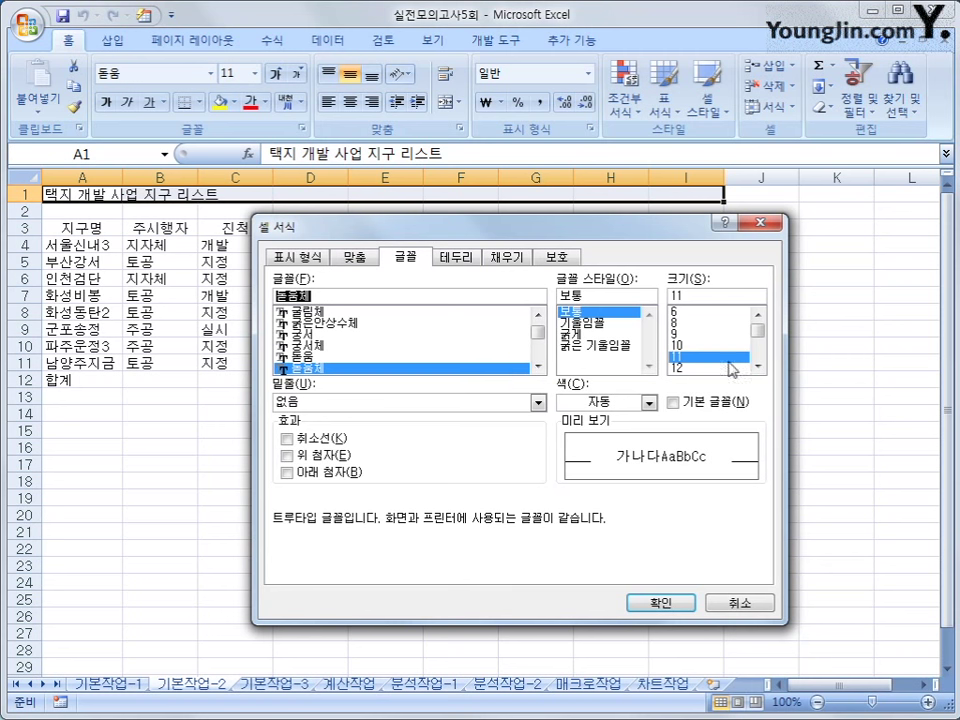
left_click(758, 368)
left_click(758, 368)
left_click(758, 368)
left_click(758, 368)
left_click(708, 312)
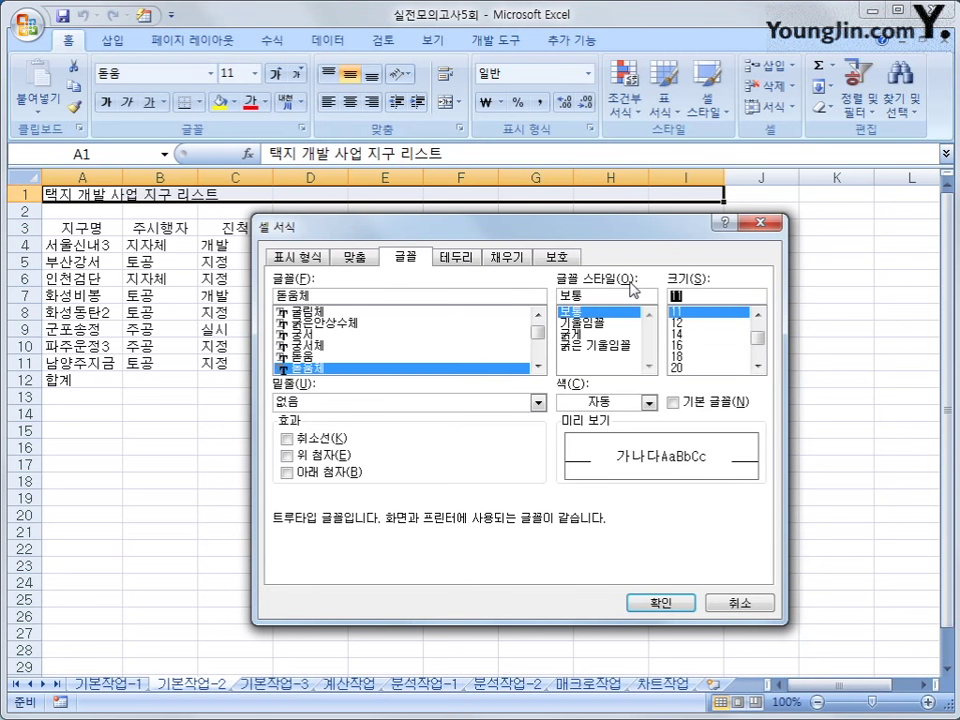
type("17")
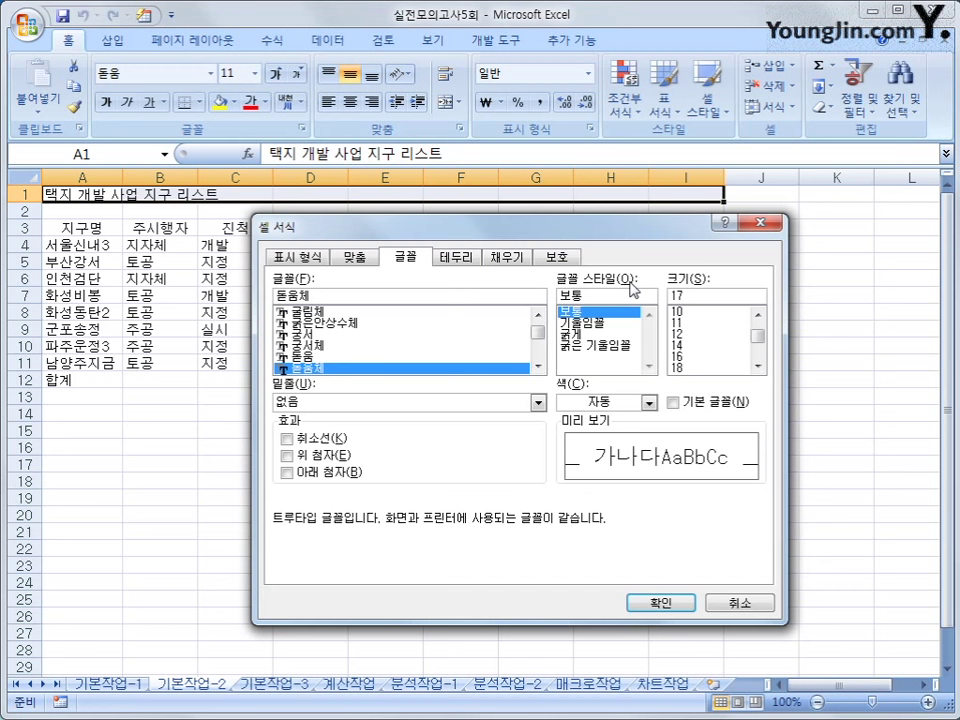
left_click(614, 347)
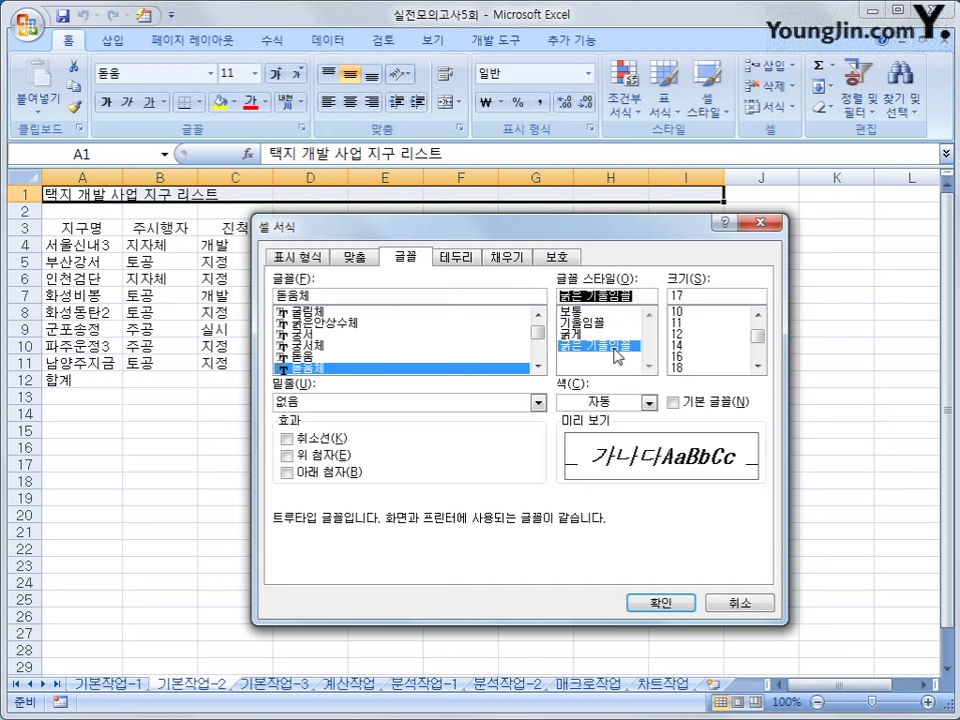
left_click(667, 602)
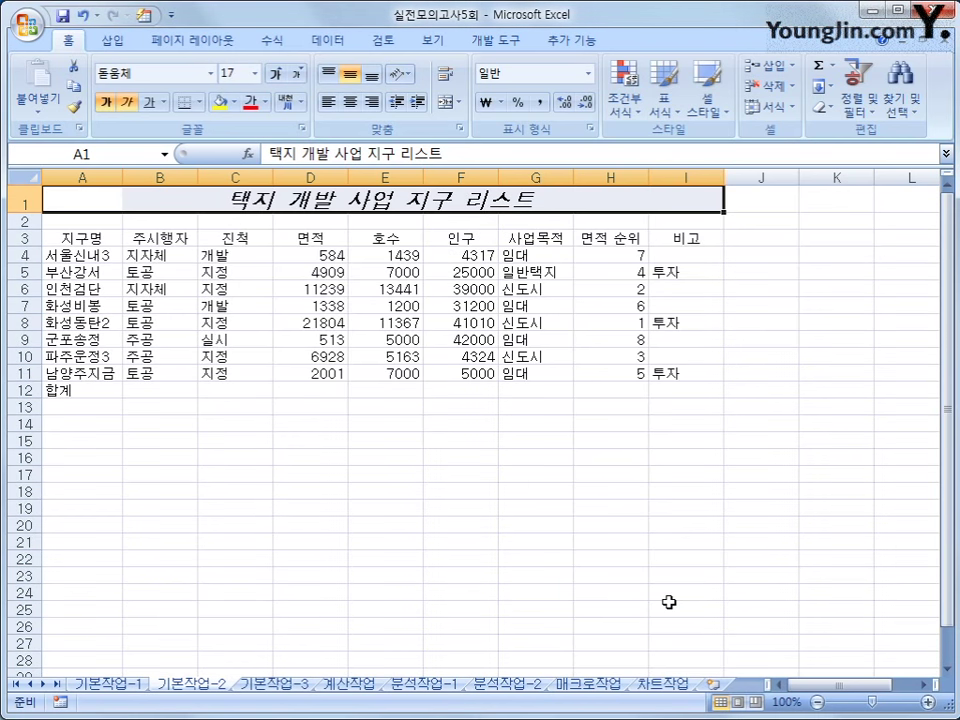
Step: Define the name 지구명 for the range A4:A11
left_click_drag(50, 254, 67, 386)
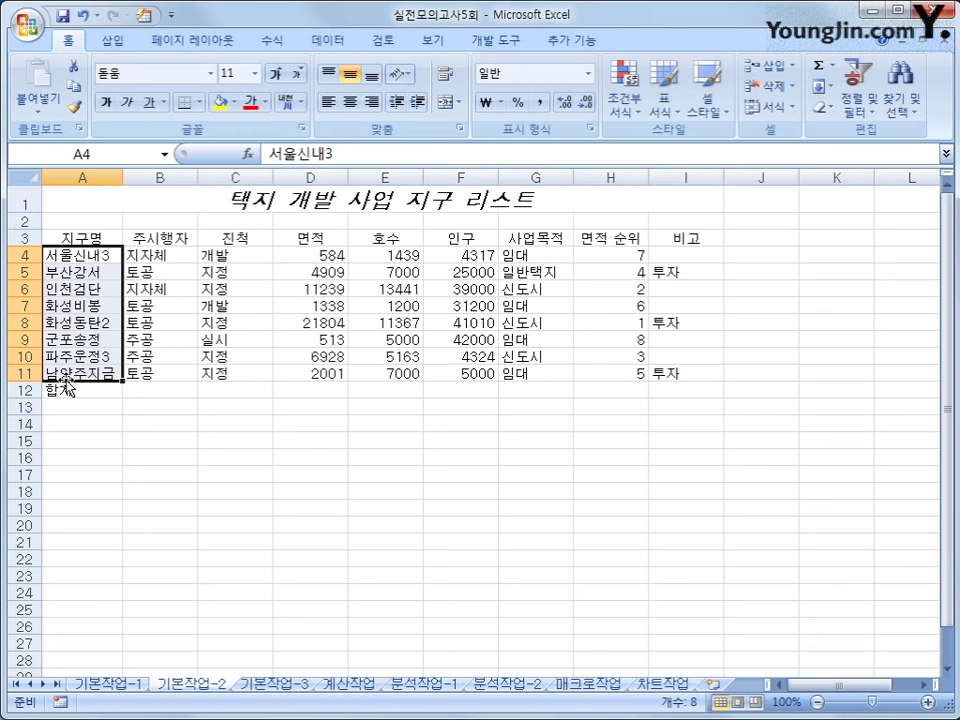
left_click(116, 149)
key("BackSpace")
type("지구명")
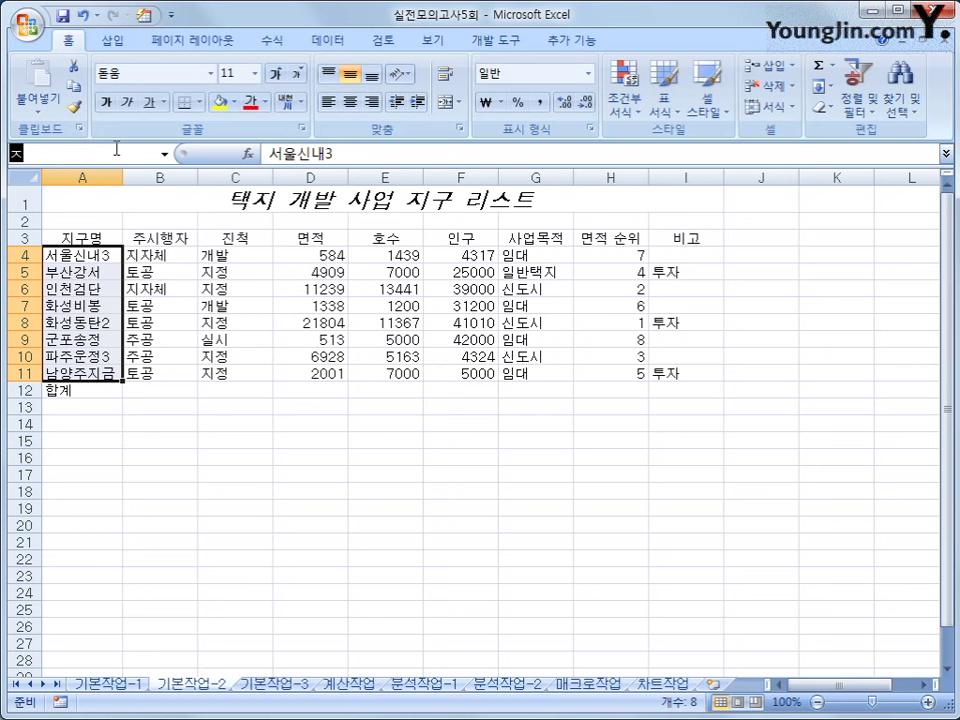
key("Return")
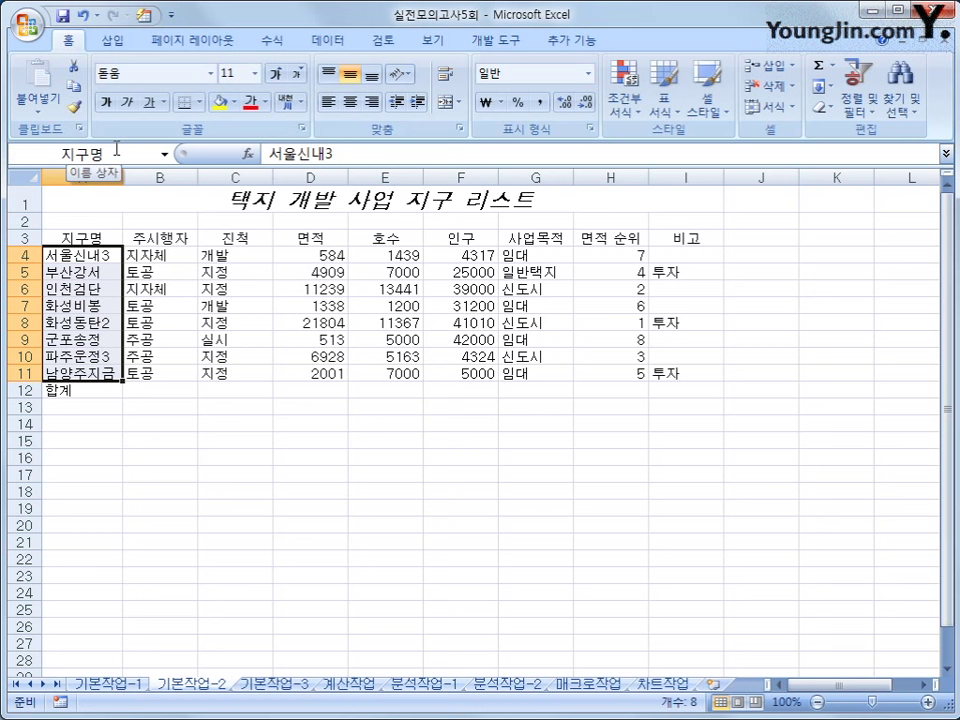
Step: Apply the comma style to the 면적 values in D4:D11 and the 인구 values in F4:F11
left_click_drag(310, 255, 333, 367)
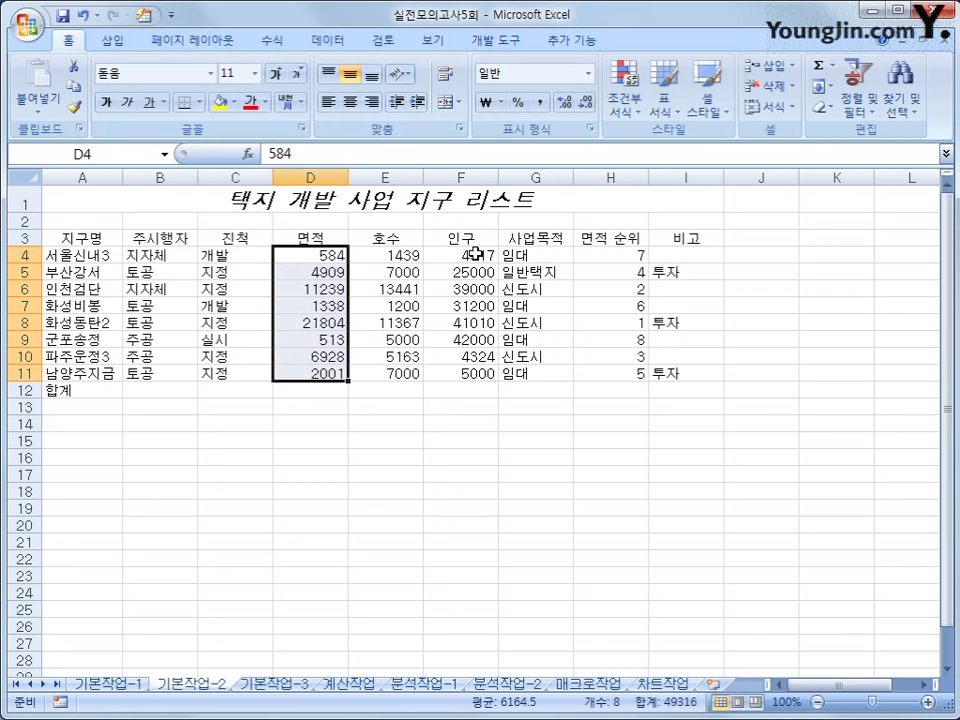
left_click_drag(476, 255, 472, 367)
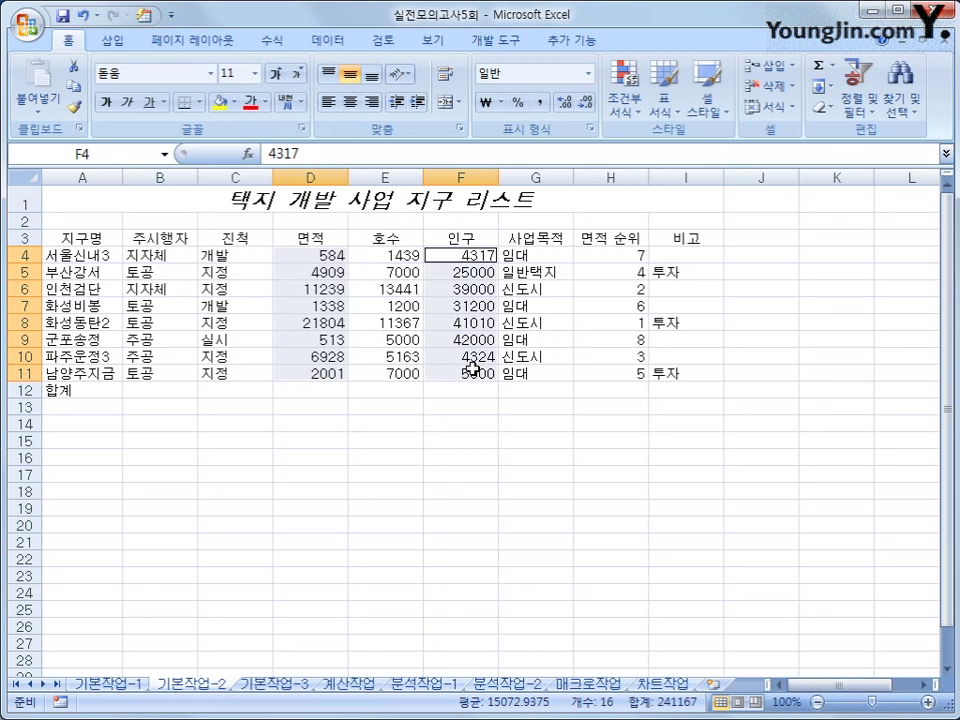
left_click(539, 103)
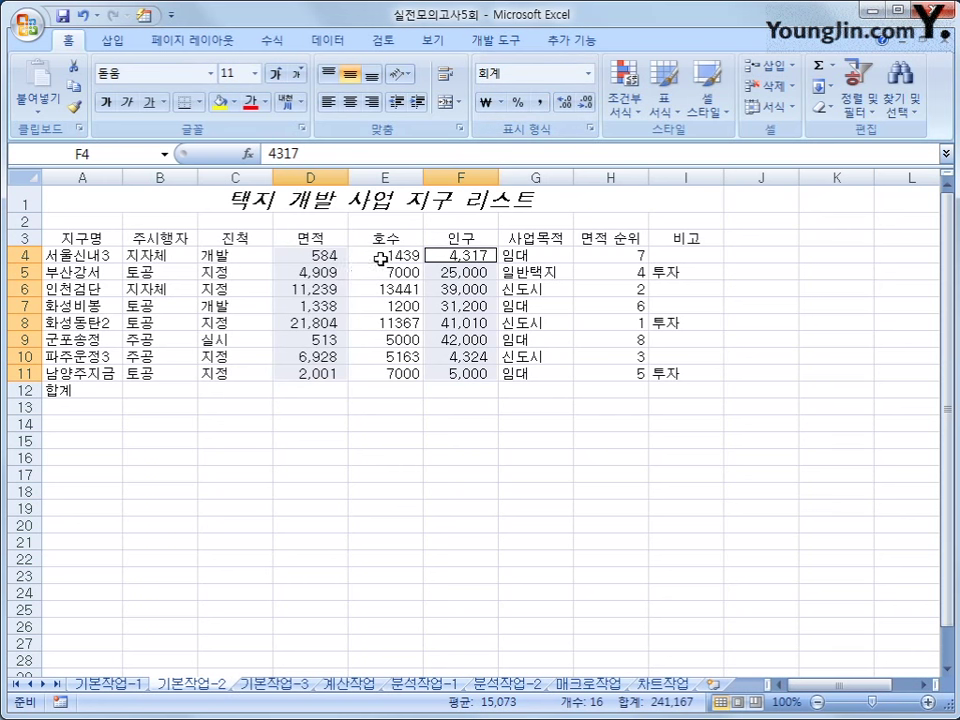
Step: Apply the custom number format #,##0 "가구" to the 호수 values in E4:E11
left_click_drag(380, 255, 369, 385)
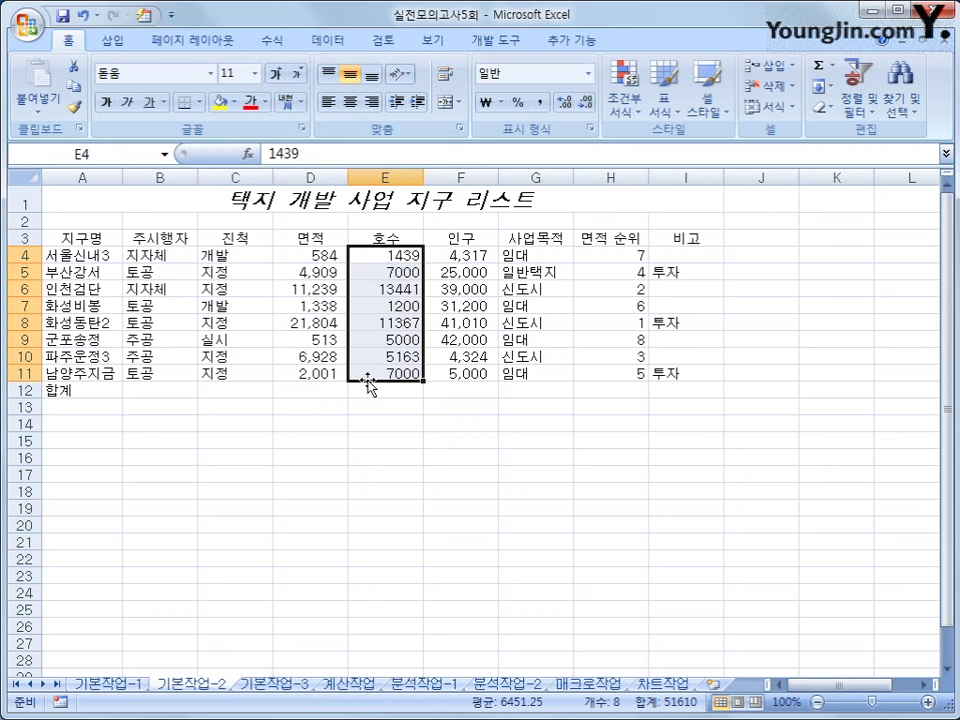
right_click(380, 259)
left_click(467, 498)
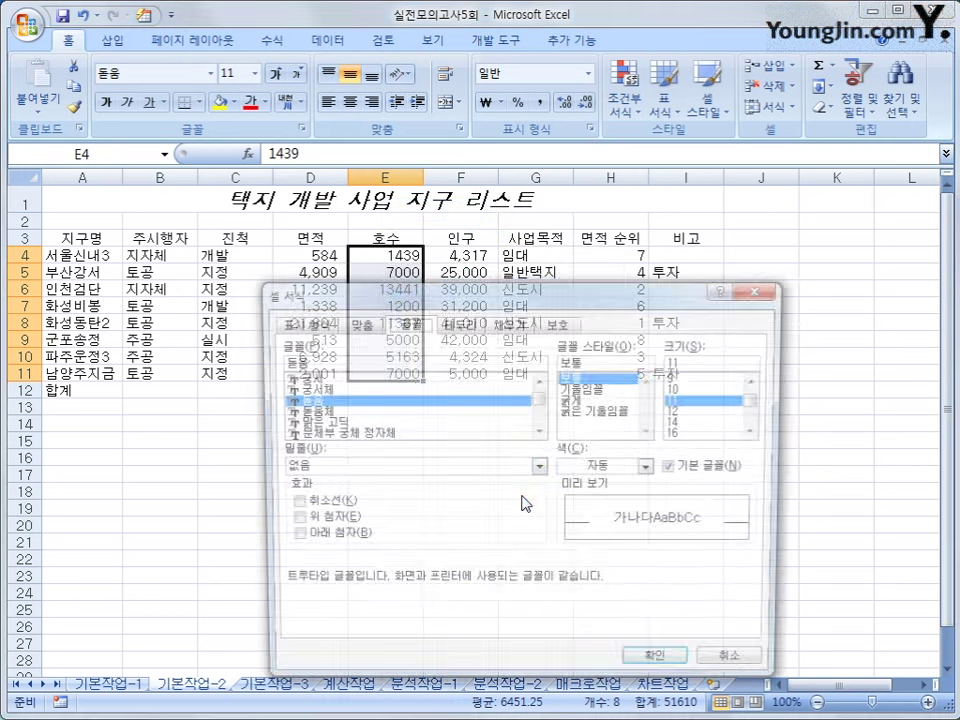
left_click_drag(428, 302, 470, 209)
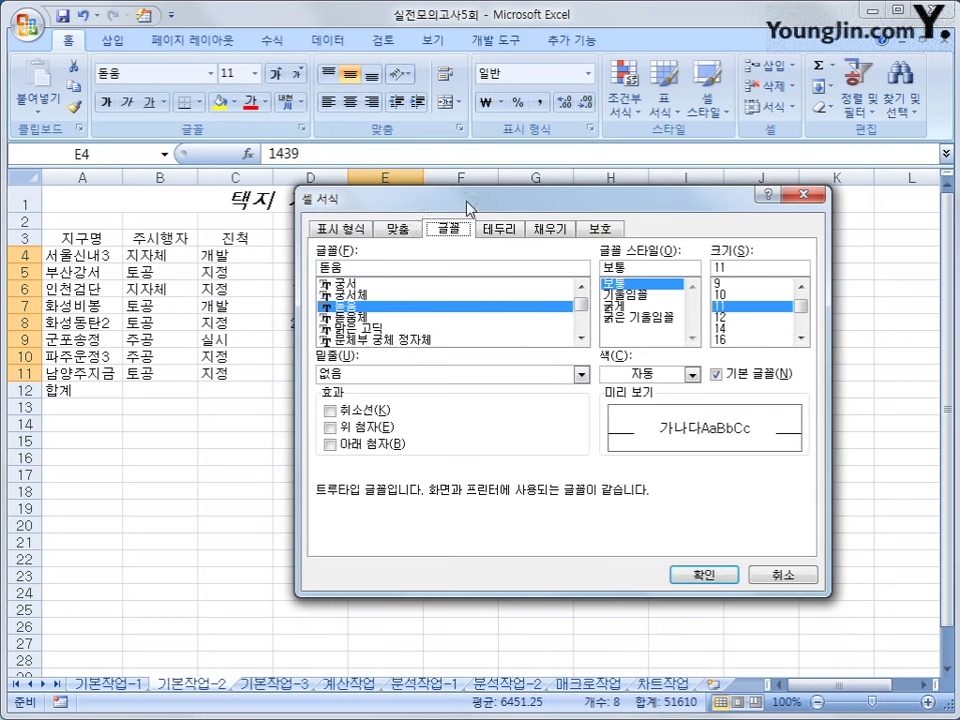
left_click(340, 228)
left_click(356, 390)
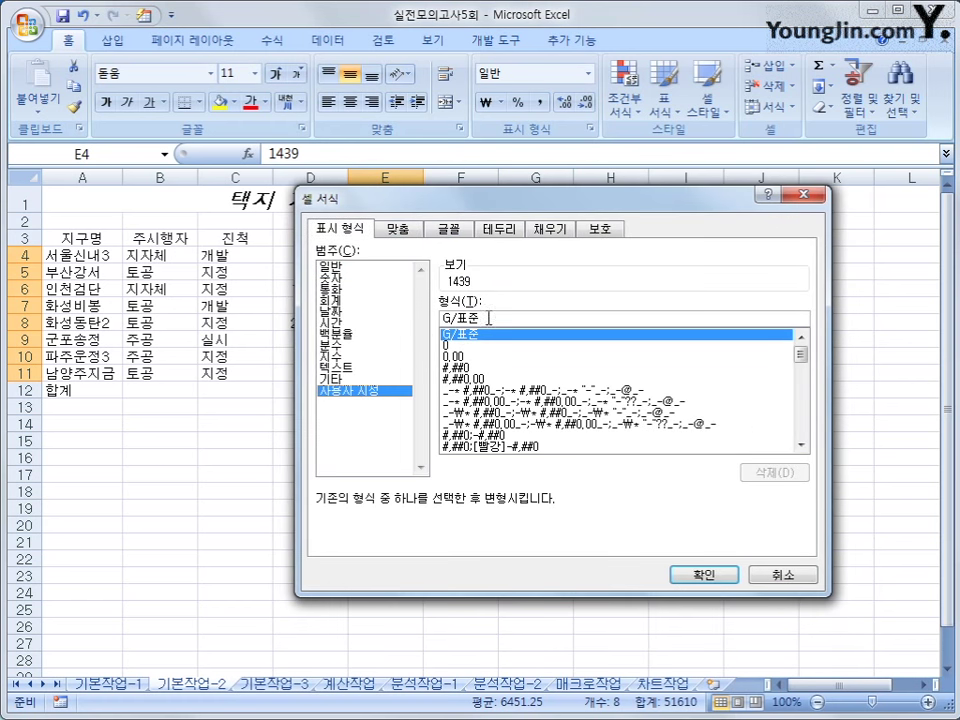
left_click_drag(490, 318, 437, 318)
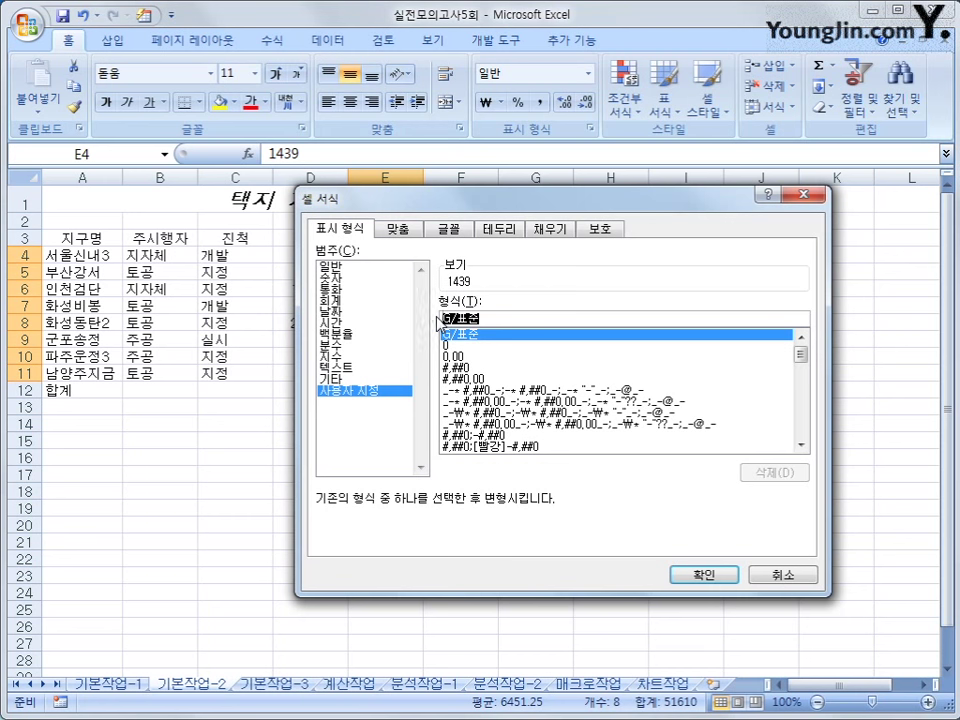
type("#")
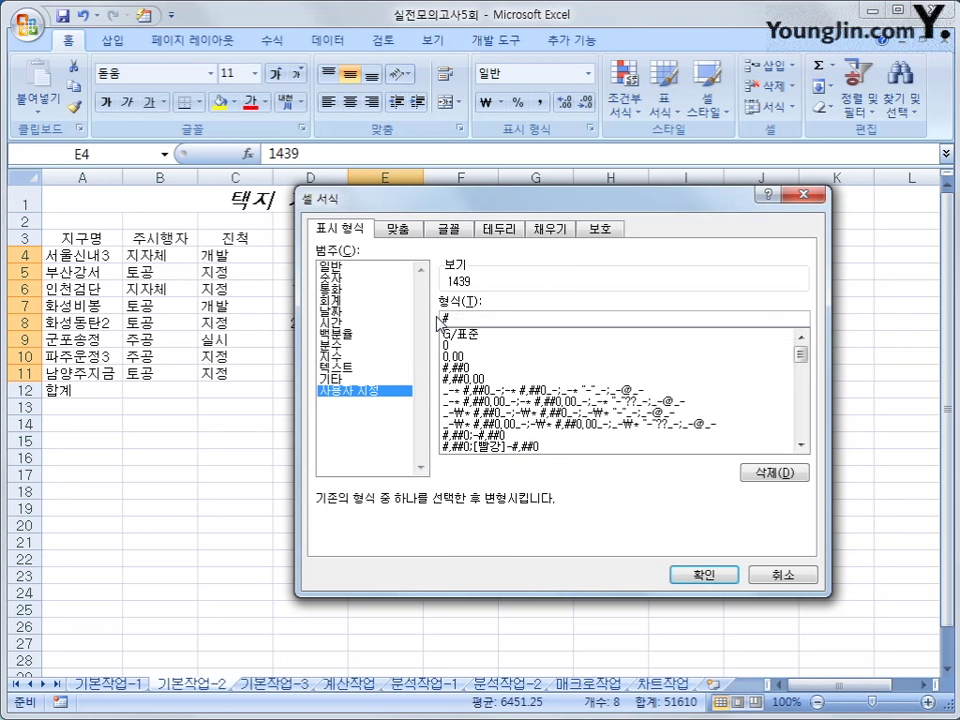
type(",##0 가구")
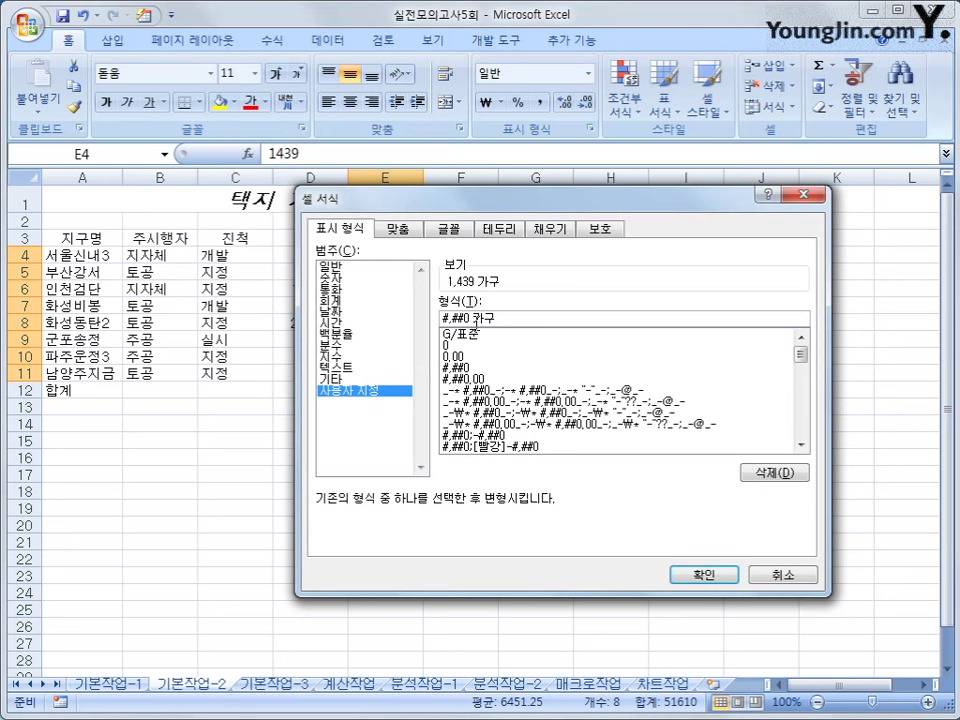
left_click(477, 318)
type("\"가구")
left_click(504, 320)
type("\"")
left_click(681, 575)
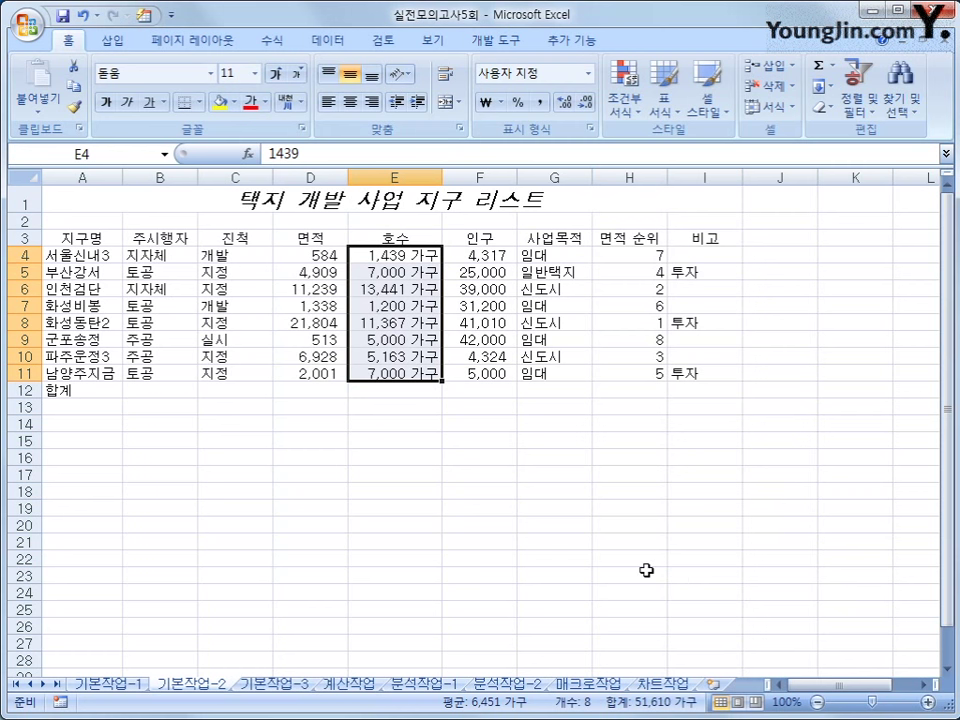
Step: Merge and centre the ranges A12:C12 and G12:I12 in the 합계 row
left_click_drag(75, 390, 218, 385)
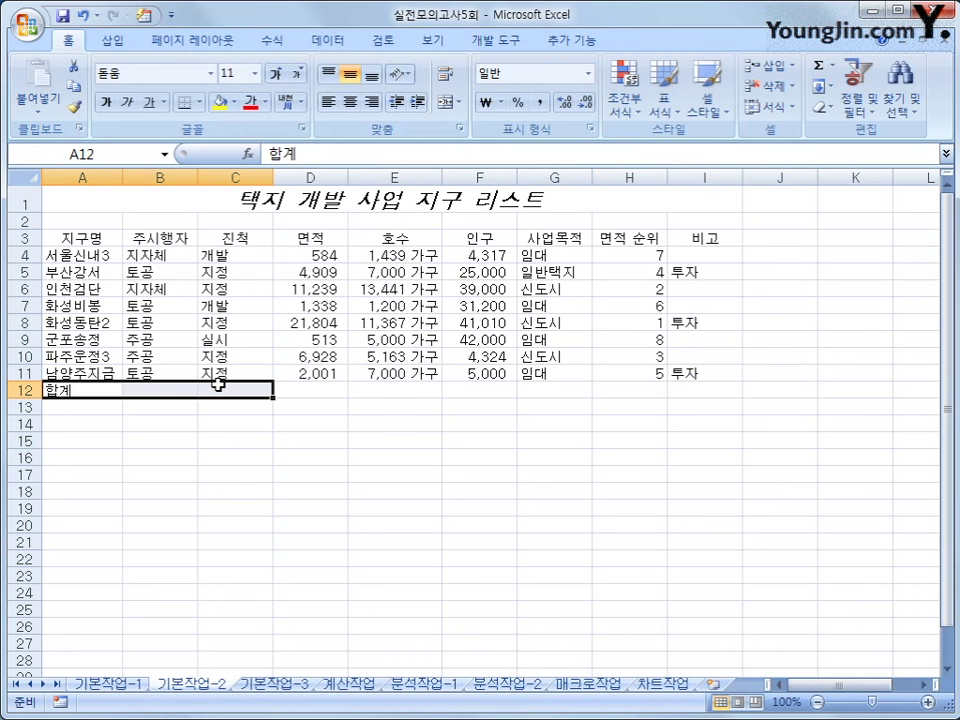
left_click(446, 103)
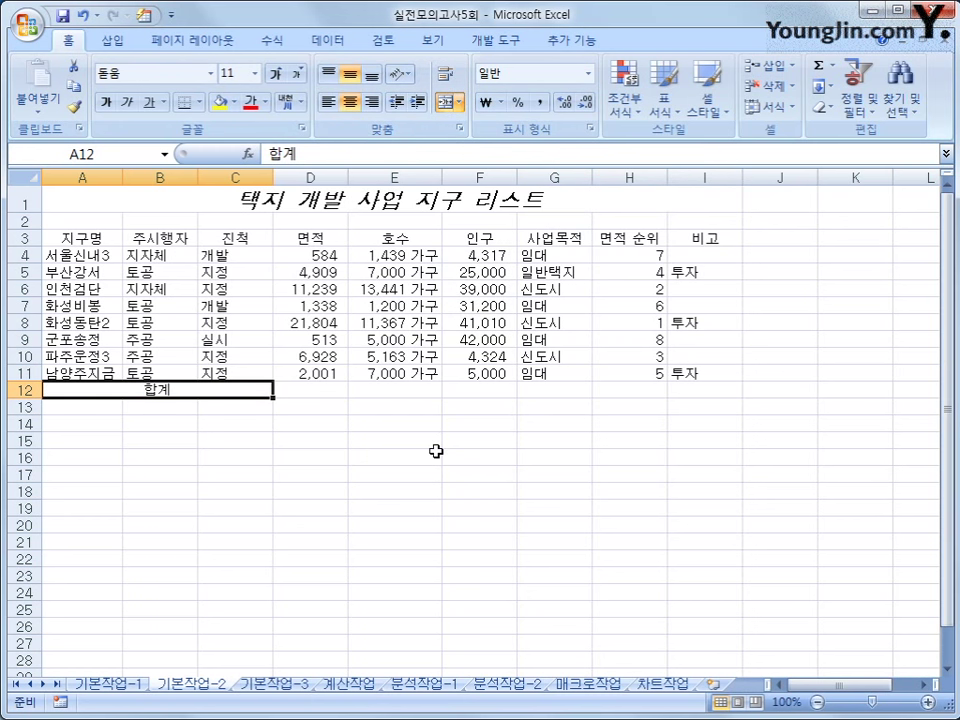
left_click_drag(525, 394, 700, 395)
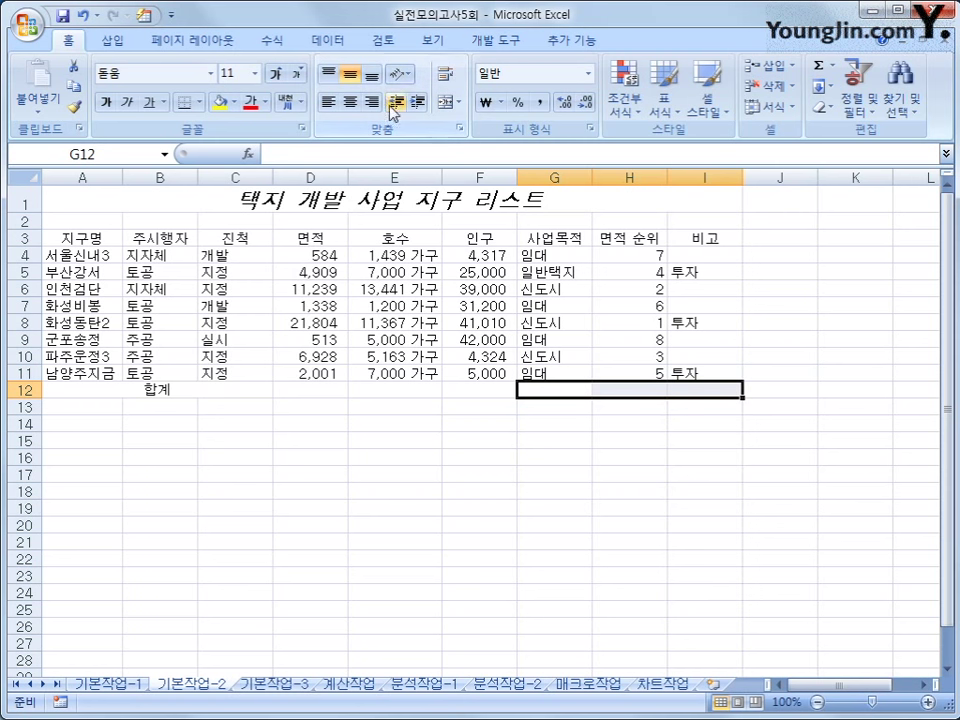
left_click(446, 106)
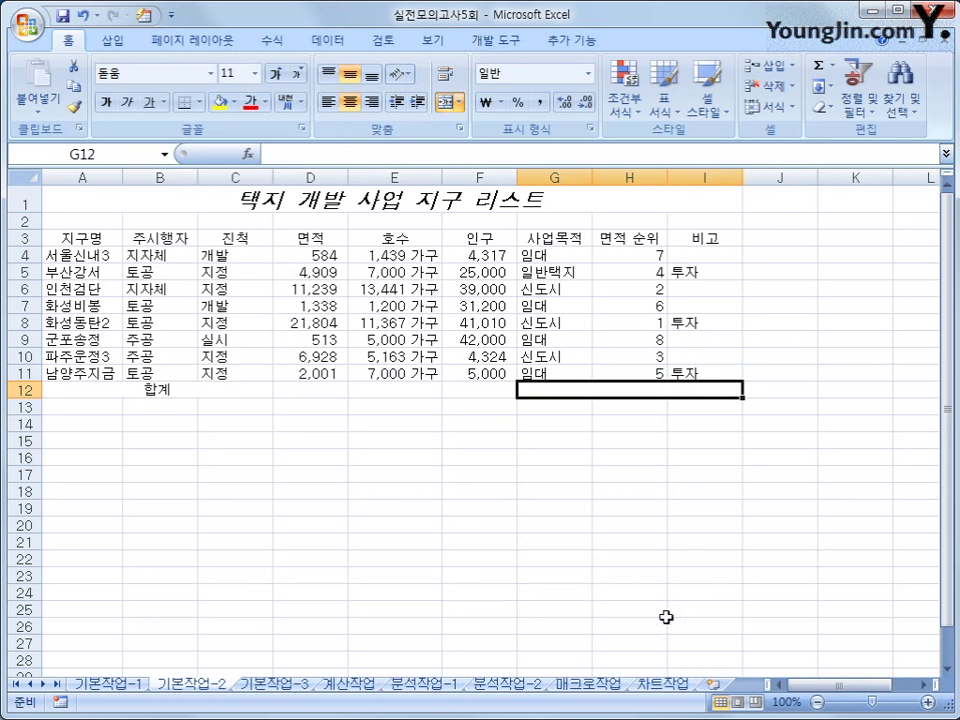
Step: Add both diagonal borders to the merged cell G12:I12 so that they form an X
right_click(578, 390)
left_click(692, 629)
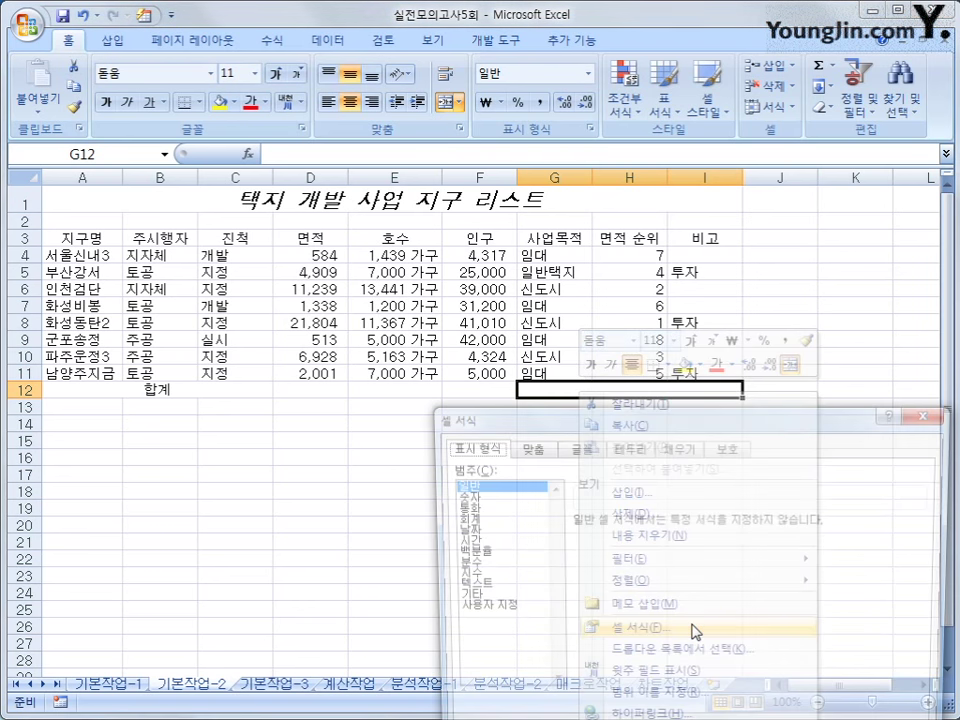
left_click(372, 206)
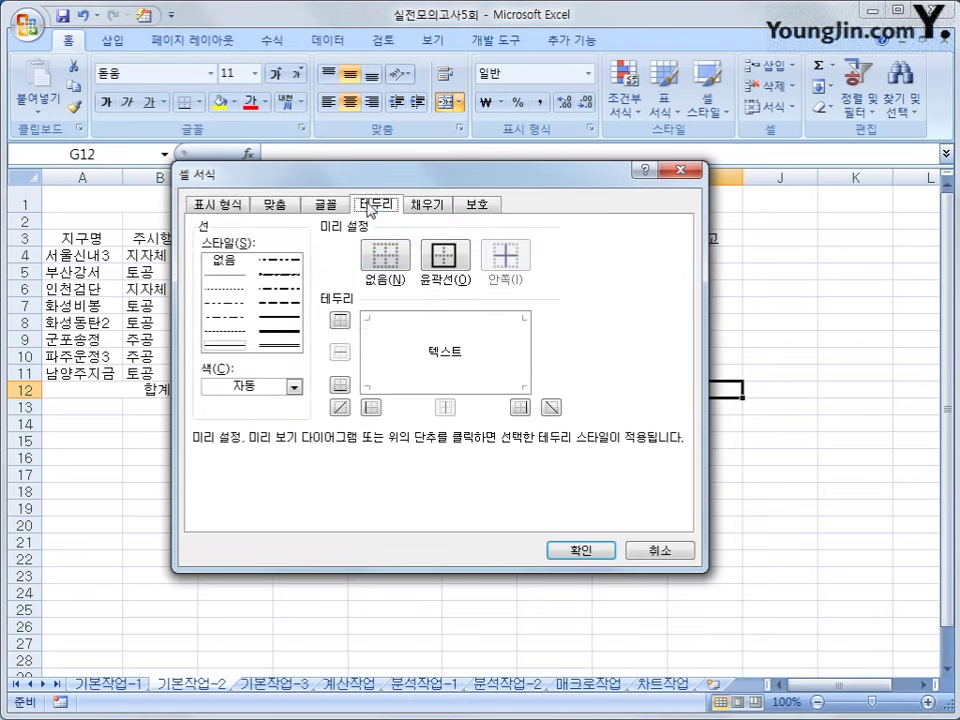
left_click(340, 407)
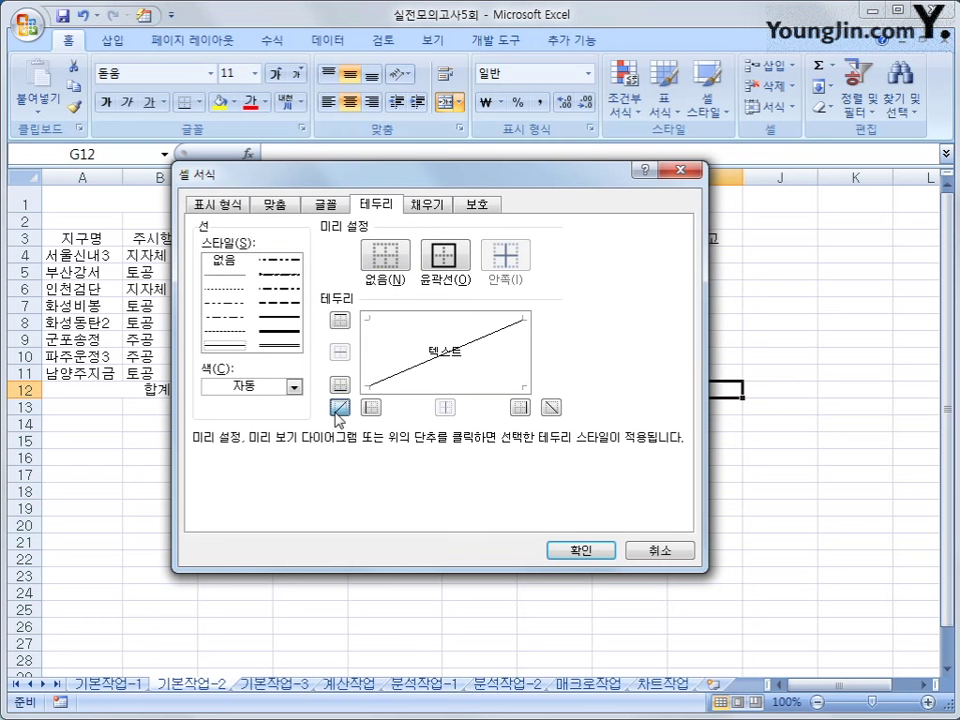
left_click(551, 407)
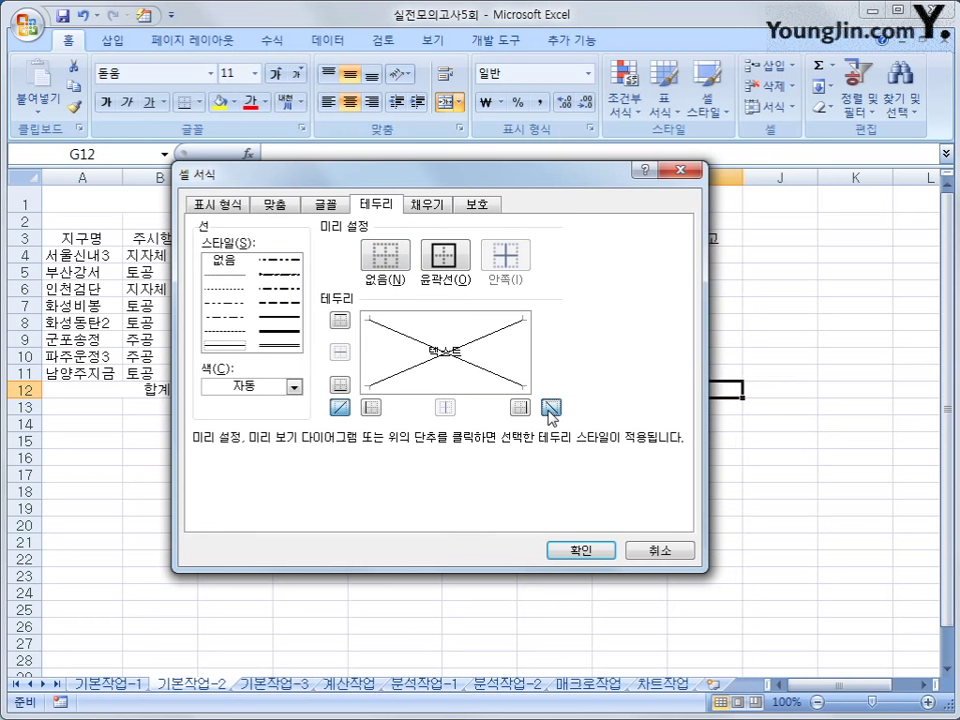
left_click(590, 551)
left_click(681, 562)
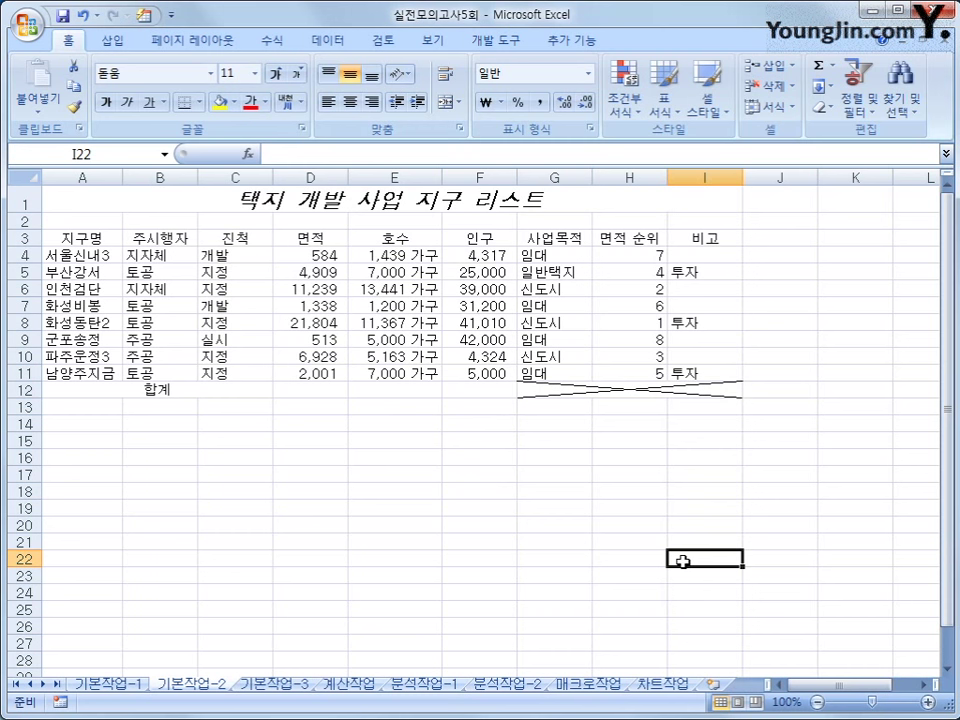
Step: Convert the text 합계 in the merged cell A12 to the Hanja 合計
left_click(135, 389)
double_click(194, 390)
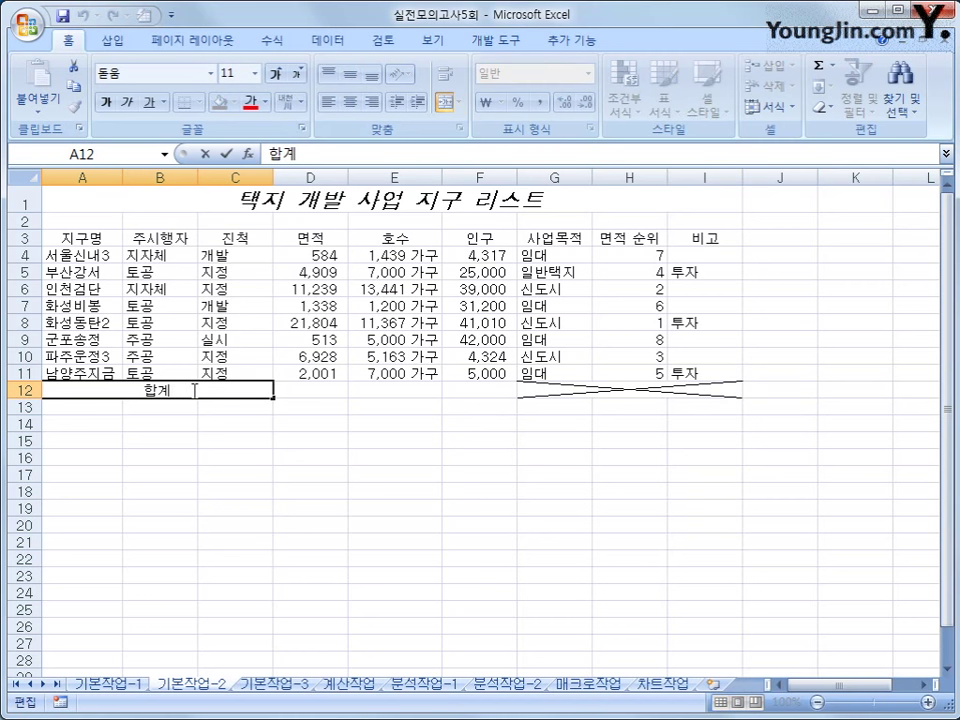
key("Hangul_Hanja")
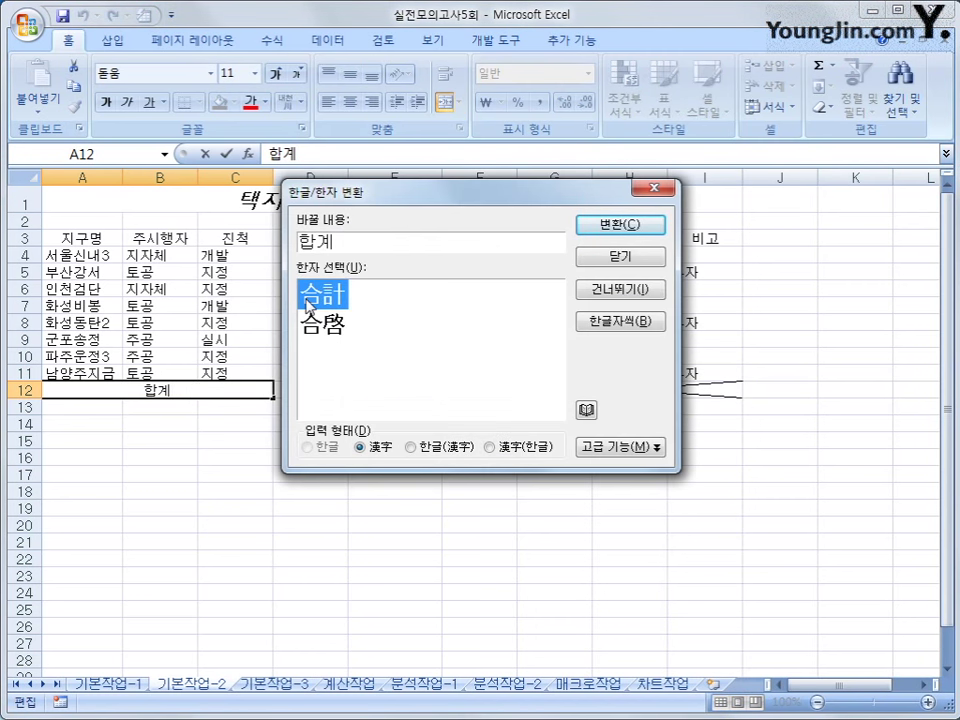
left_click(618, 224)
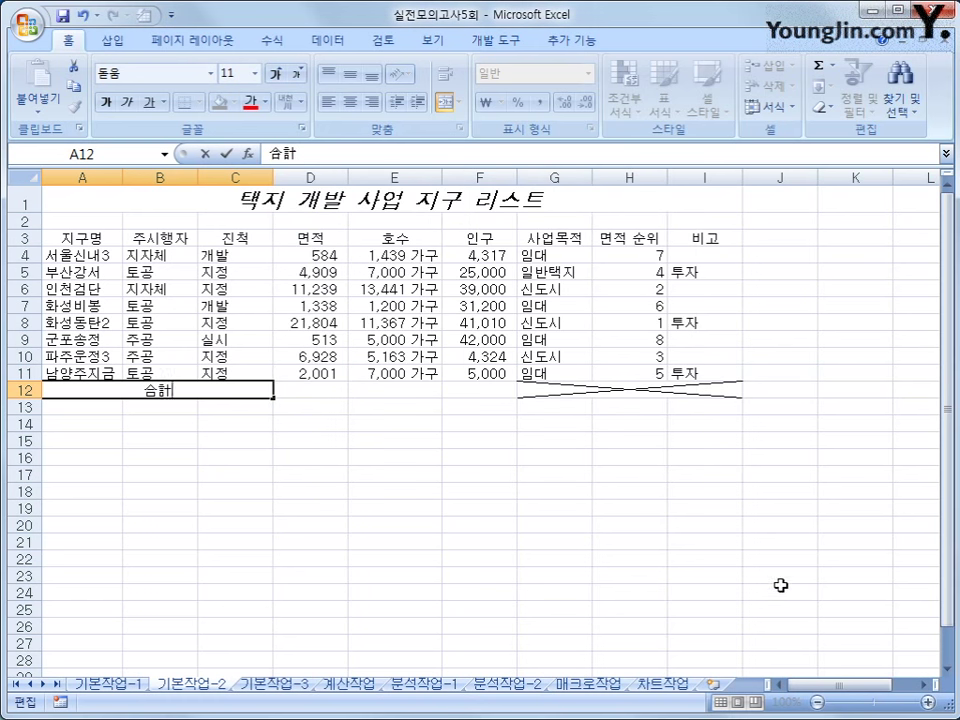
left_click(785, 594)
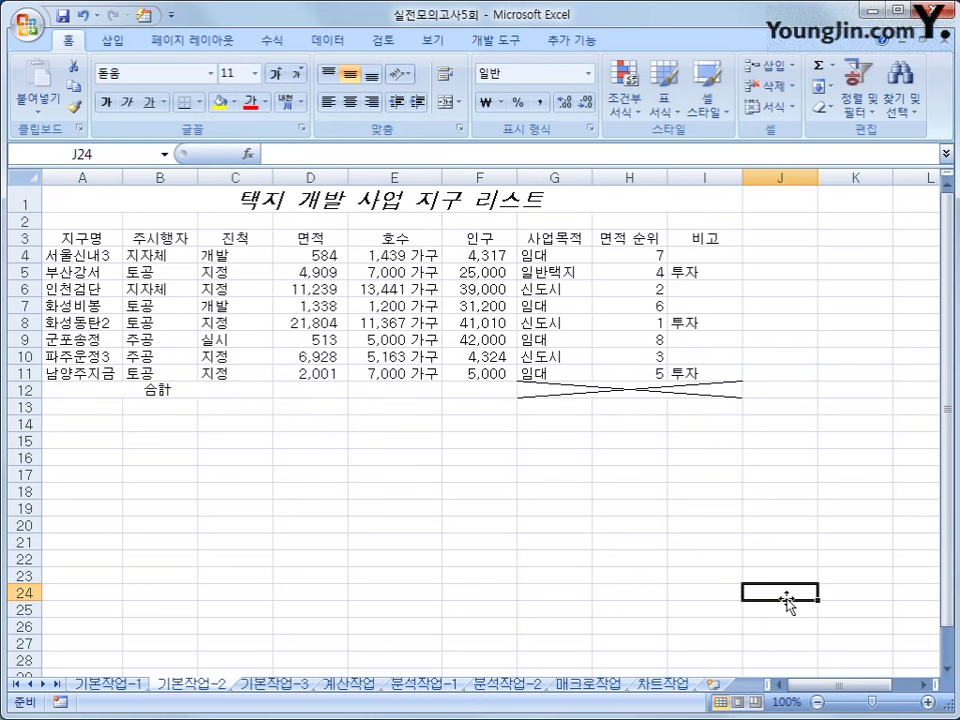
Step: Apply all borders to the table range A3:I12
left_click(81, 232)
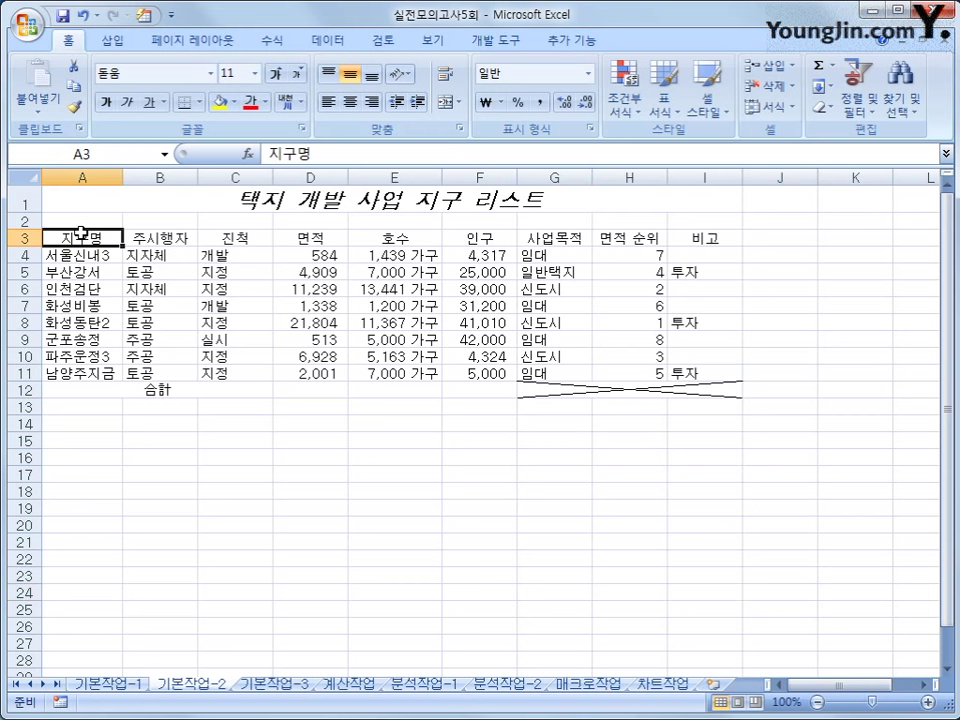
left_click_drag(81, 232, 682, 381)
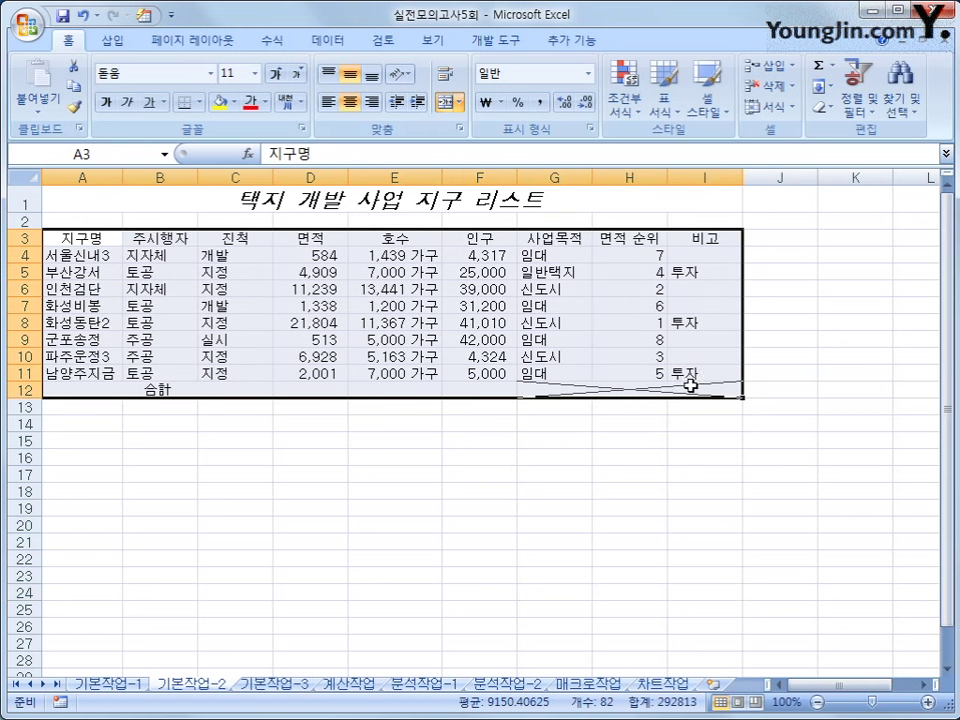
left_click(199, 102)
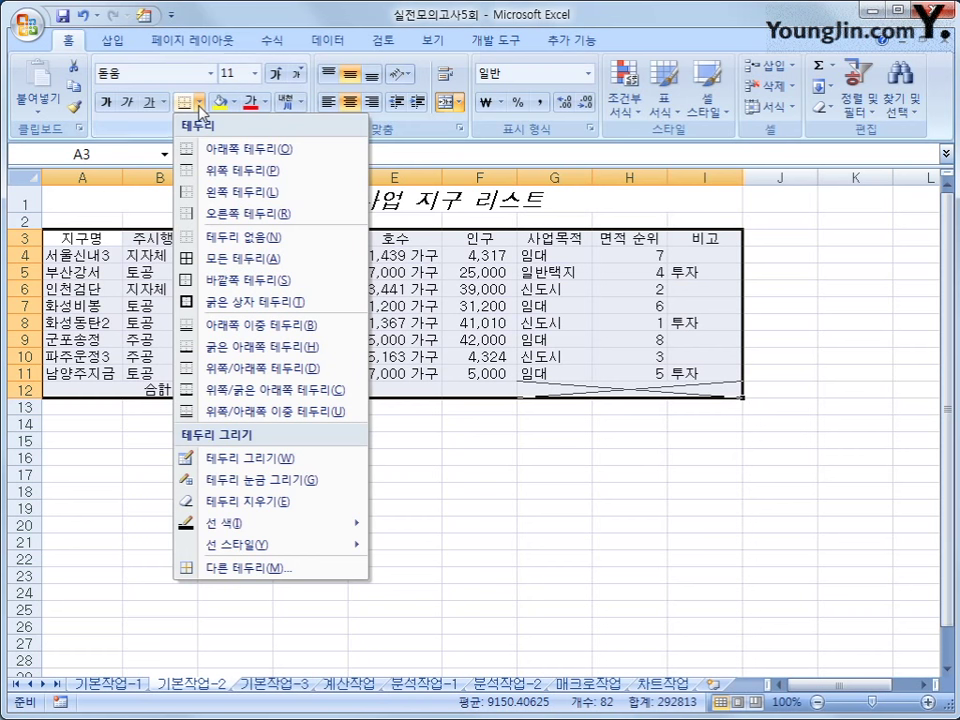
left_click(221, 261)
left_click(815, 594)
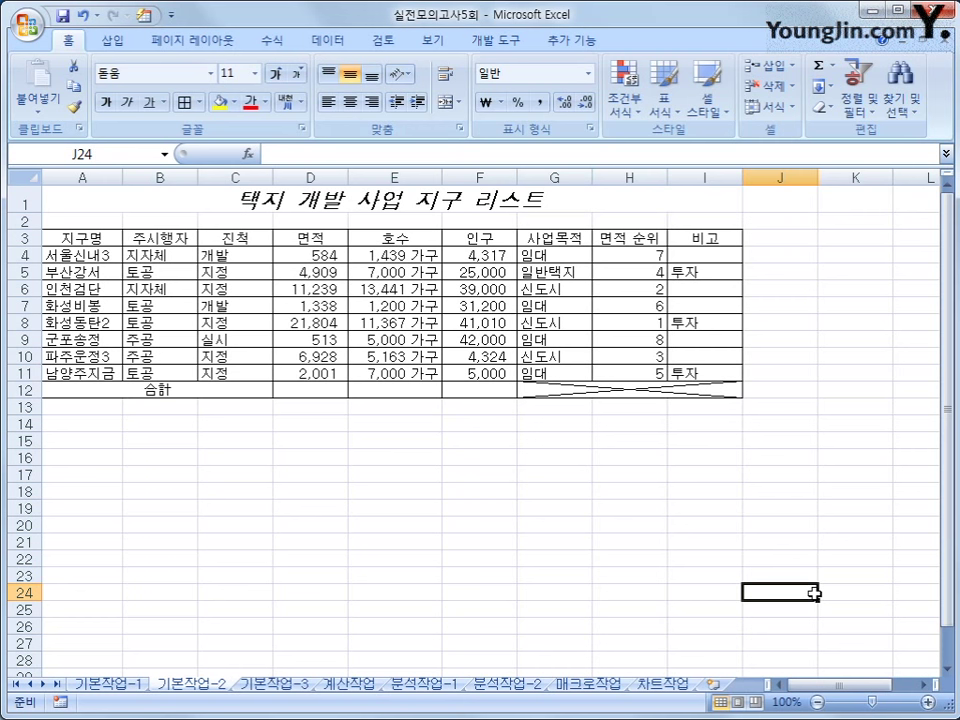
Step: On the 기본작업-3 sheet, start a new formula-based conditional formatting rule for the range A4:I11
left_click(285, 688)
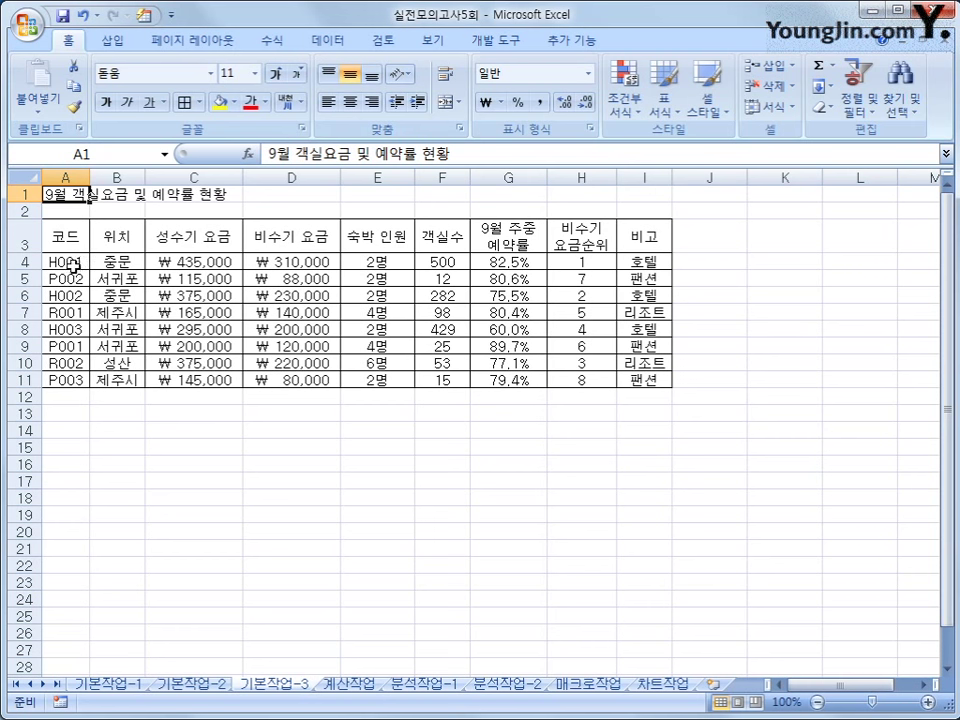
left_click_drag(71, 263, 641, 380)
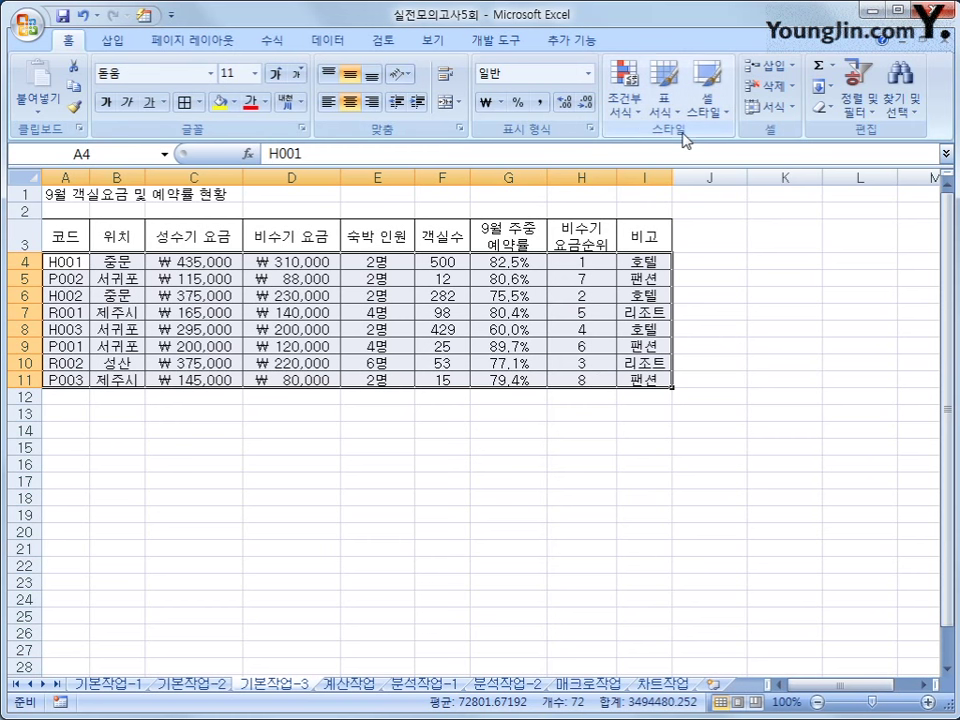
left_click(631, 120)
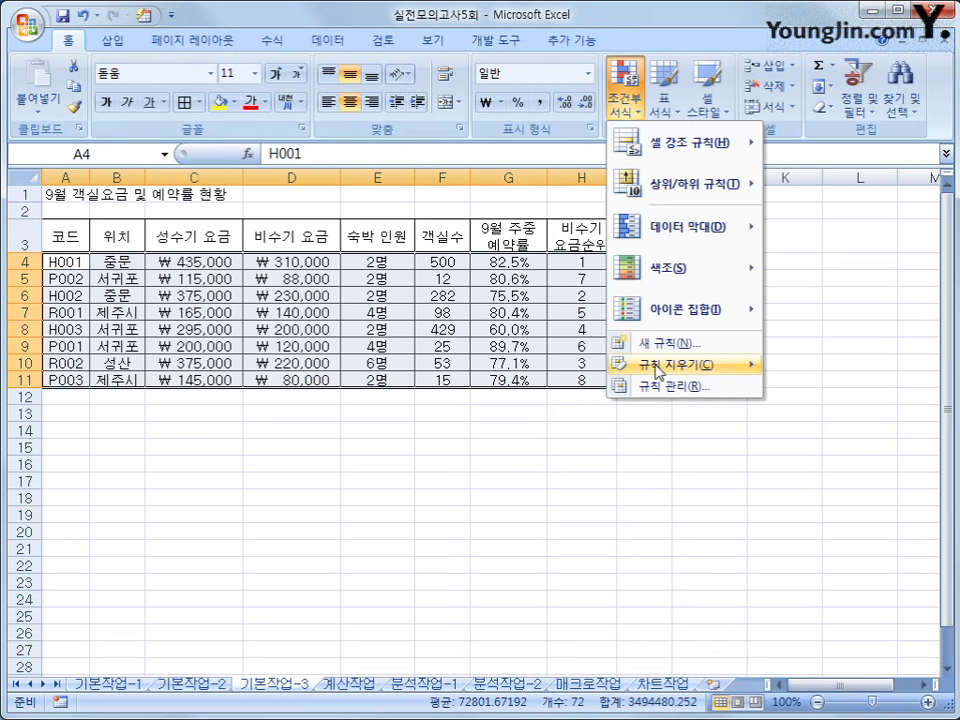
left_click(659, 344)
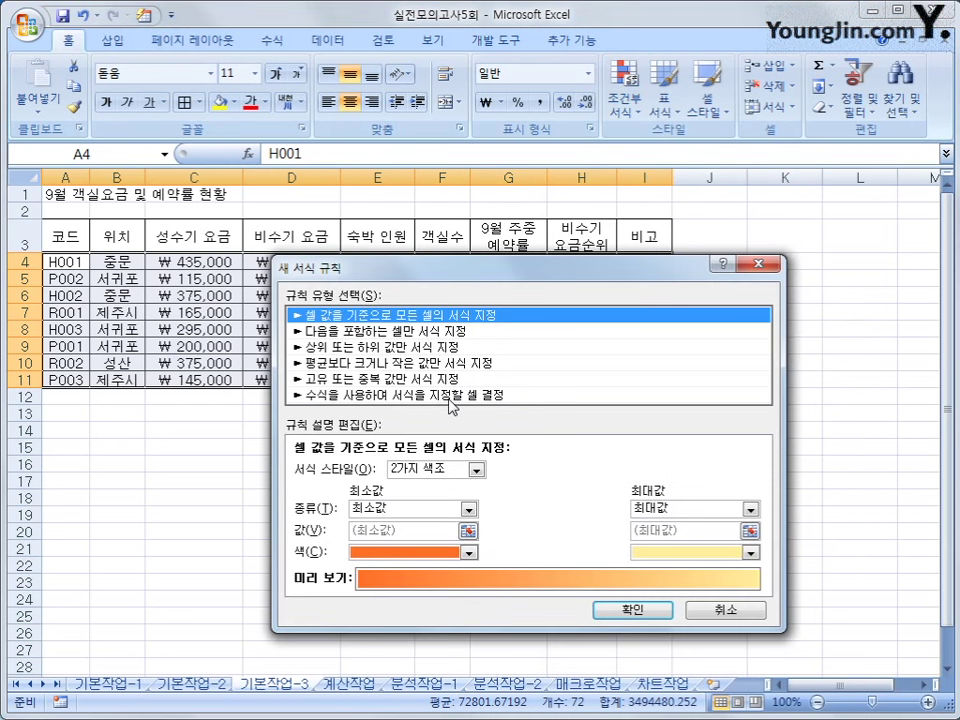
left_click(452, 395)
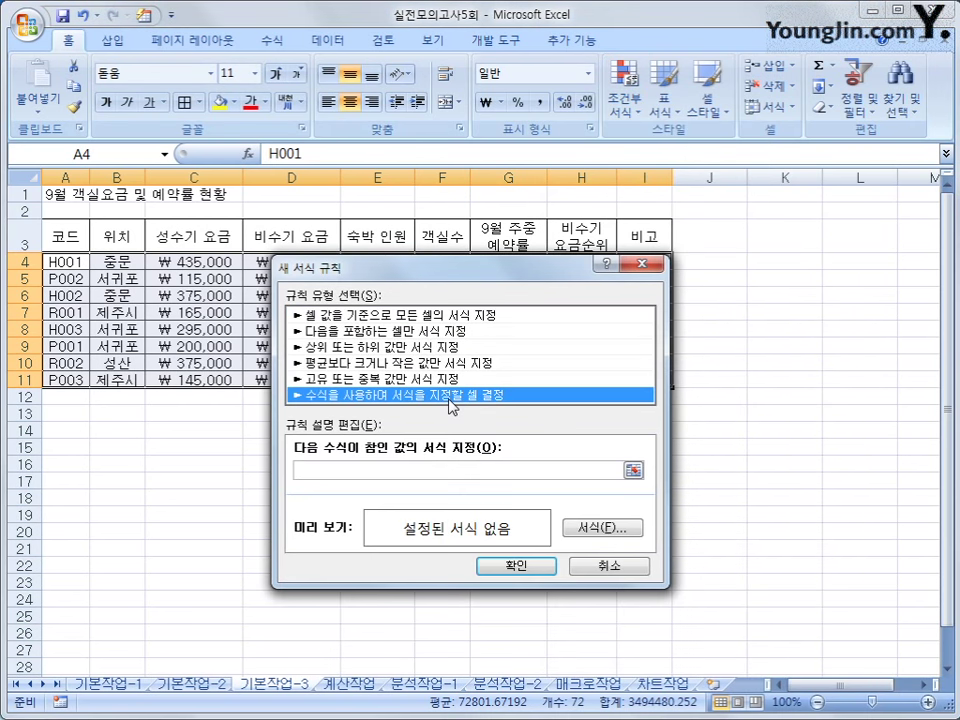
Step: Enter =and($G4>=80,$G4<90) as the rule's formula, with only column G fixed in the references
left_click(439, 471)
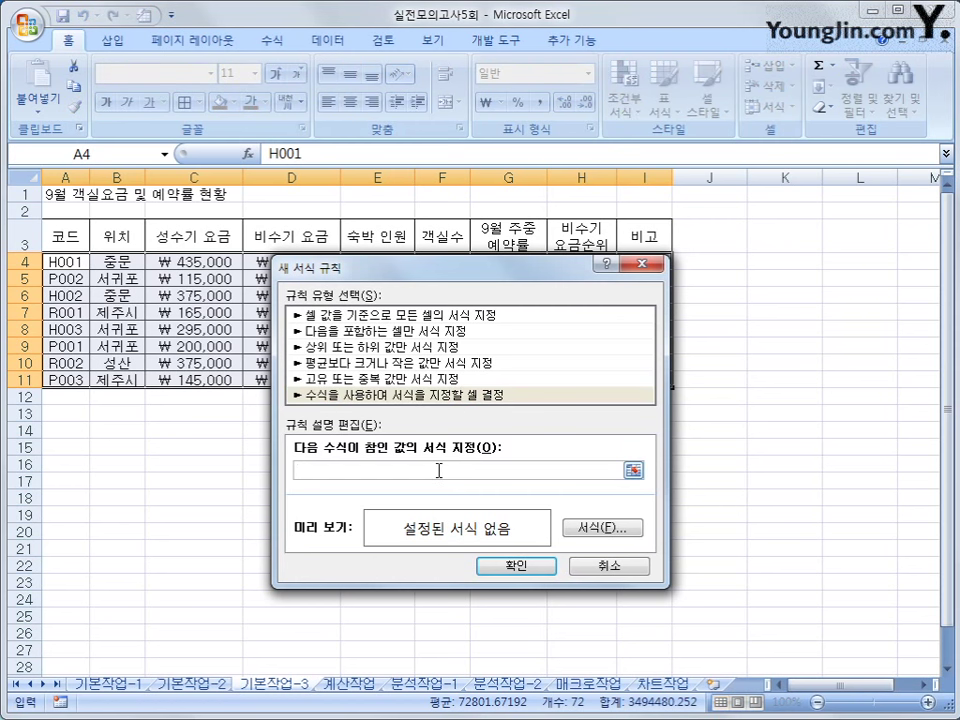
type("ㅋ")
key("BackSpace")
type("=and(")
left_click_drag(492, 275, 535, 373)
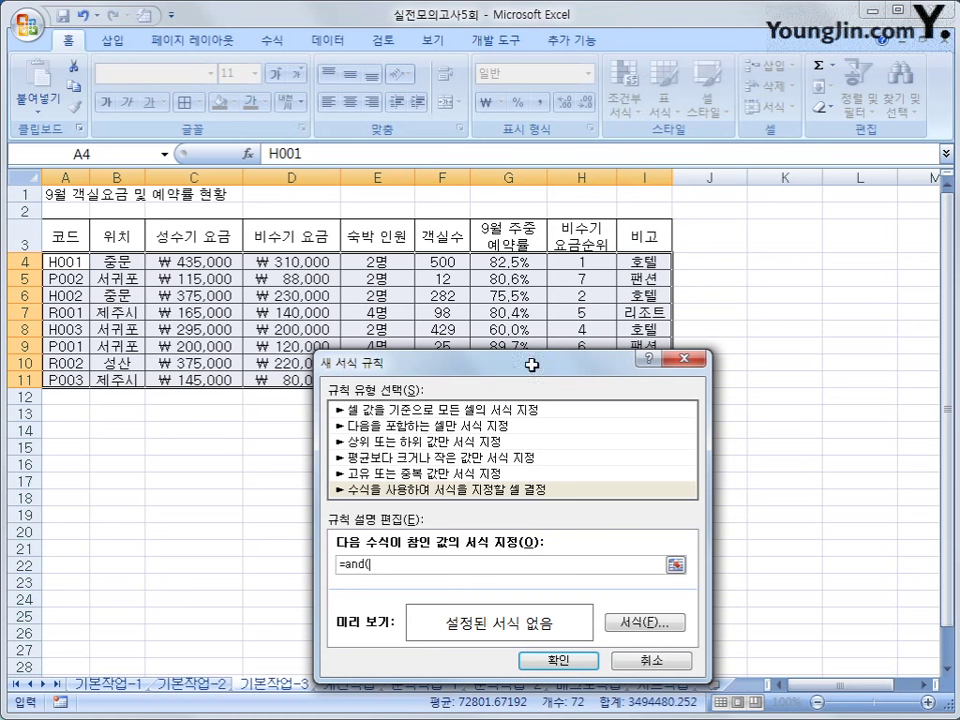
left_click(512, 261)
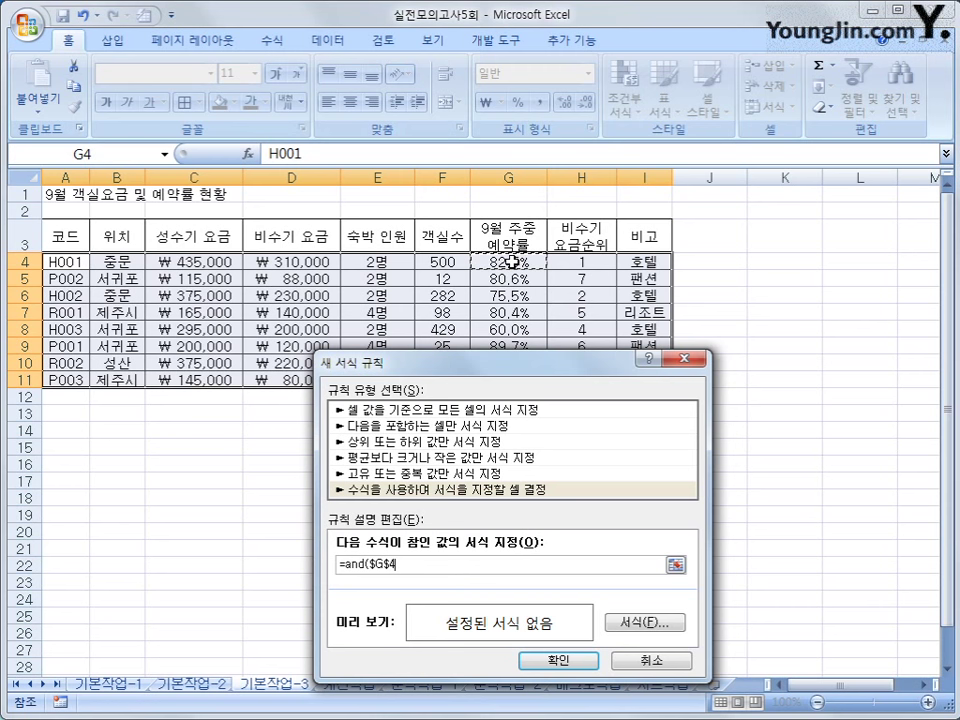
key("F4")
key("F4")
type(">=80")
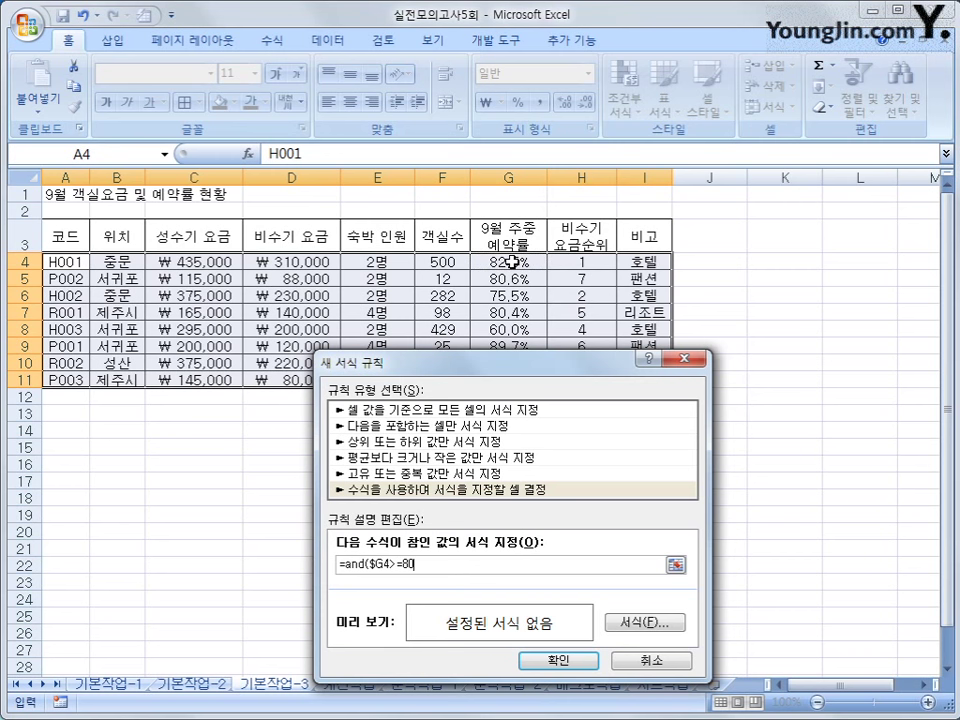
type(",")
left_click(512, 261)
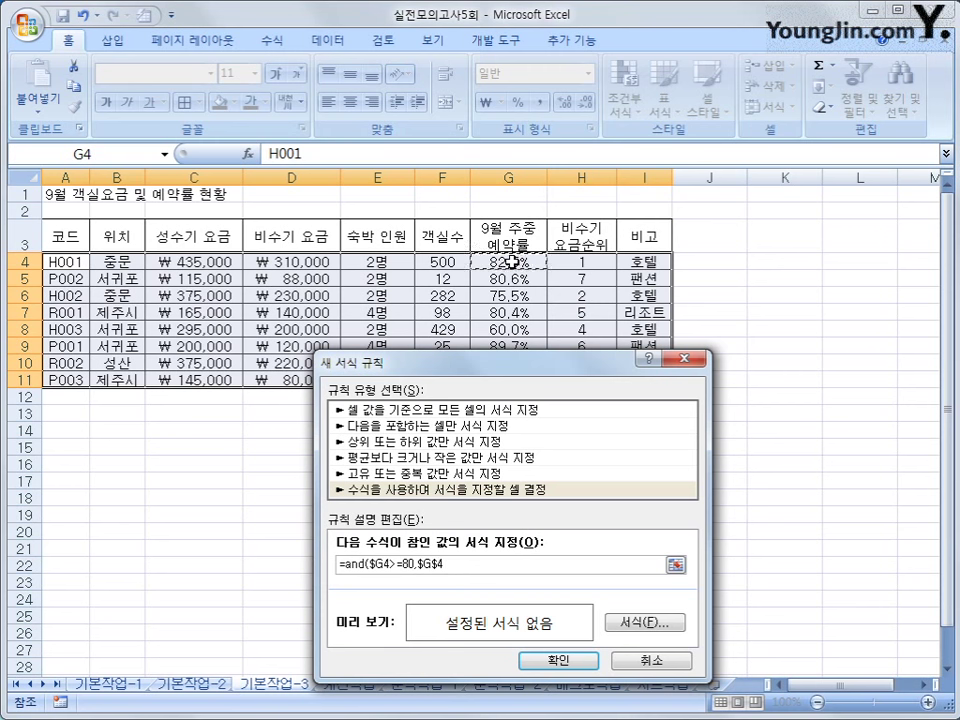
key("F4")
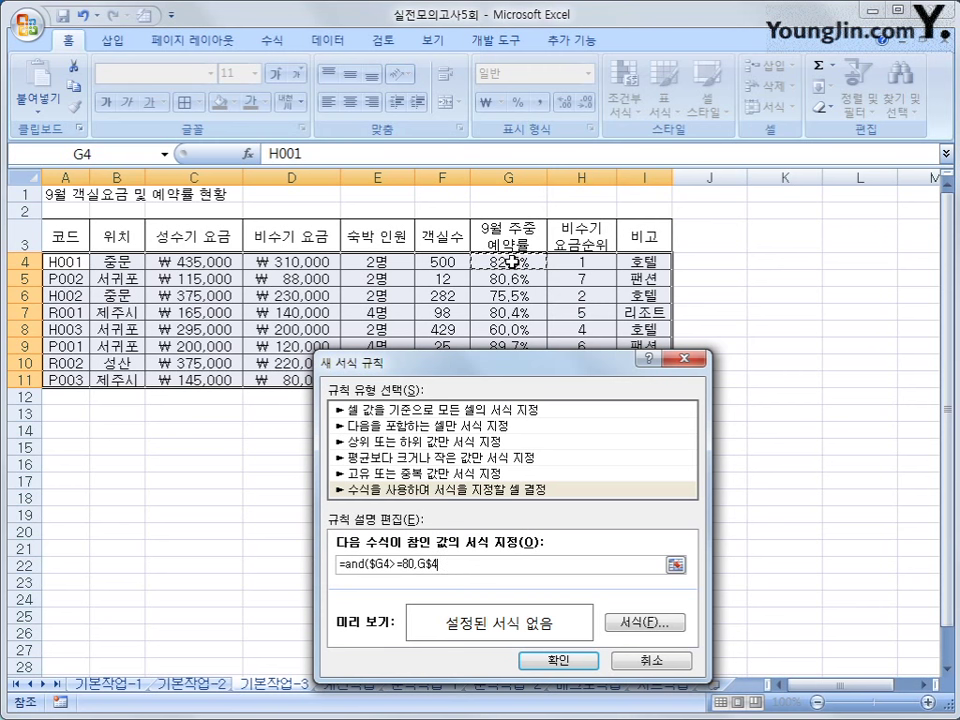
key("F4")
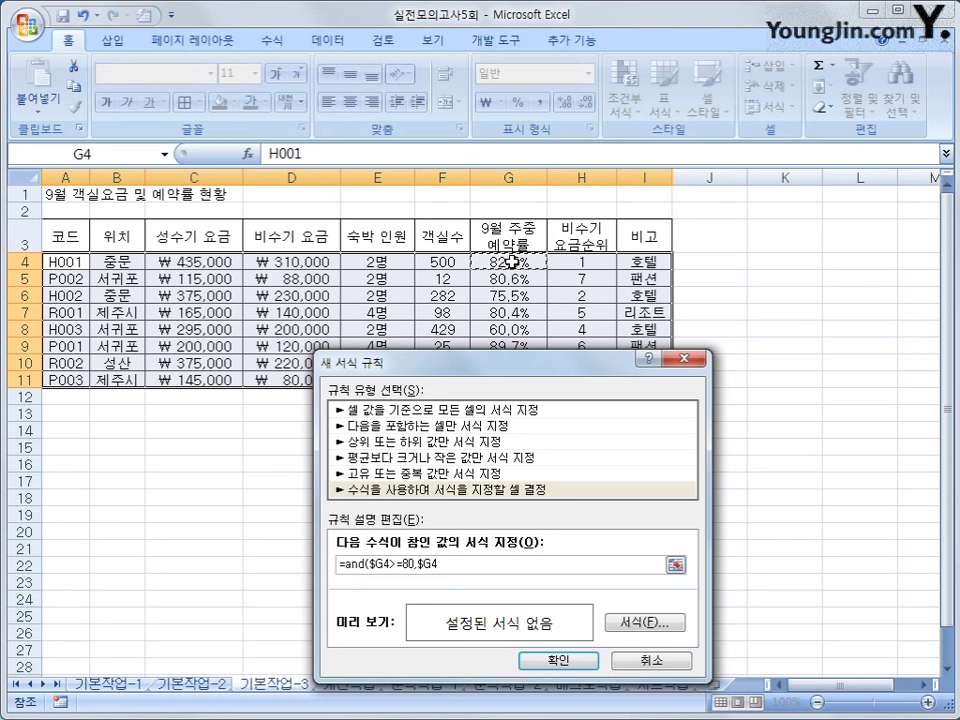
type("<90")
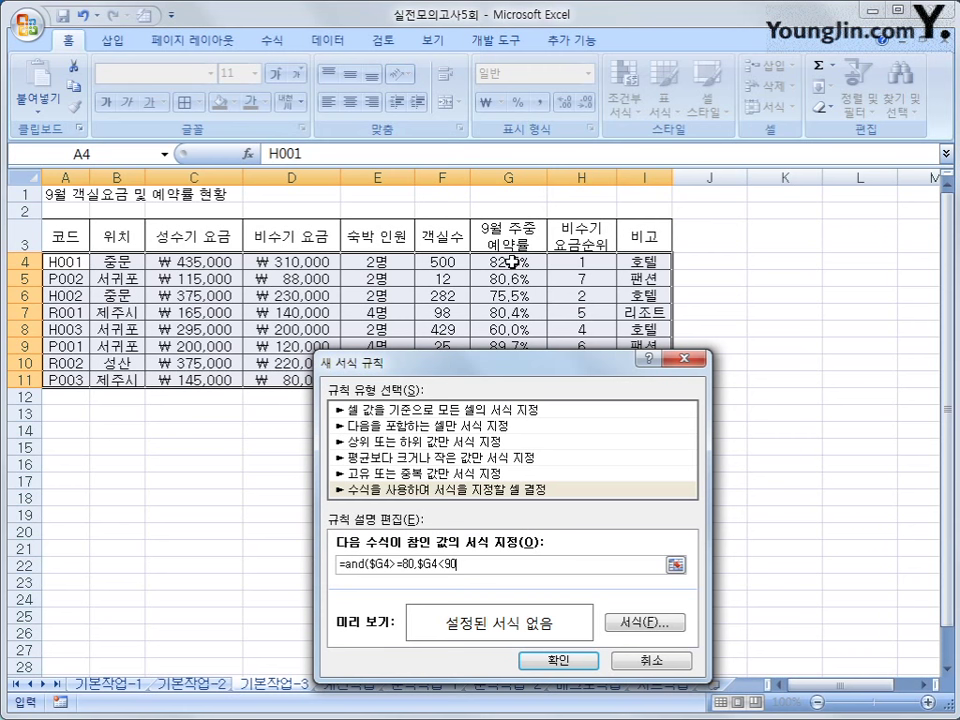
type(")")
Step: Set the rule's font colour to the standard red and apply the rule to the selected range
left_click(664, 625)
left_click_drag(591, 276, 590, 182)
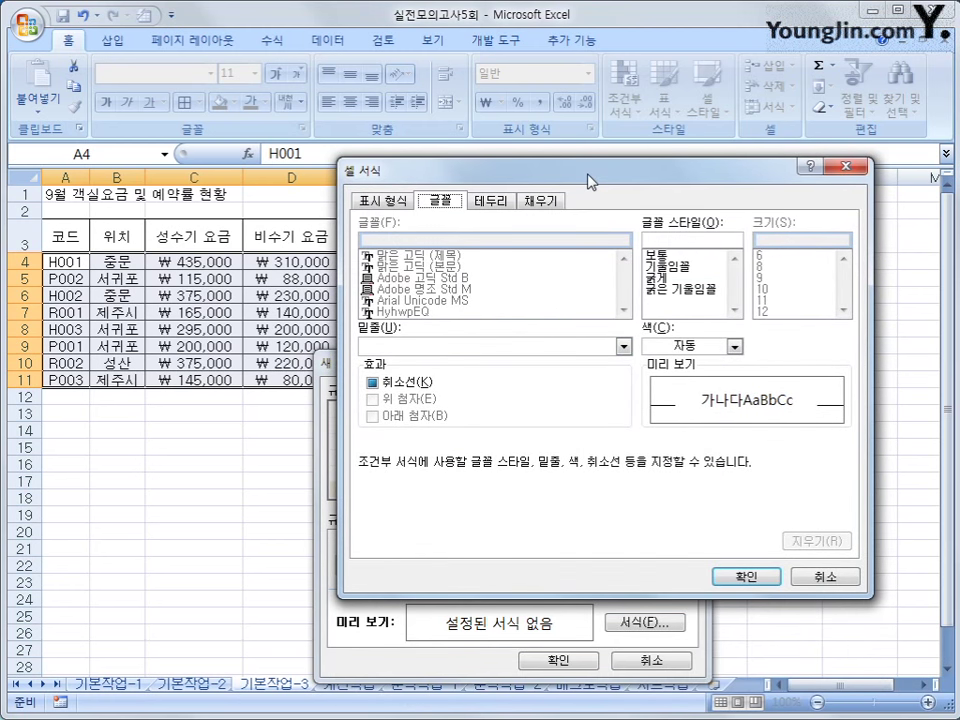
left_click(735, 346)
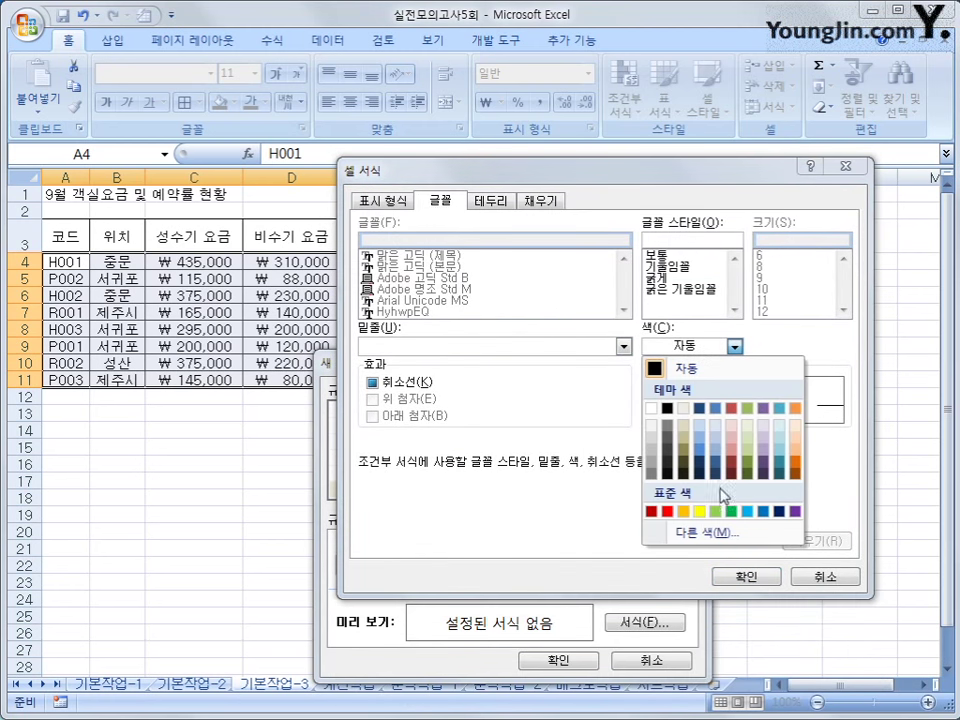
left_click(670, 513)
left_click(746, 578)
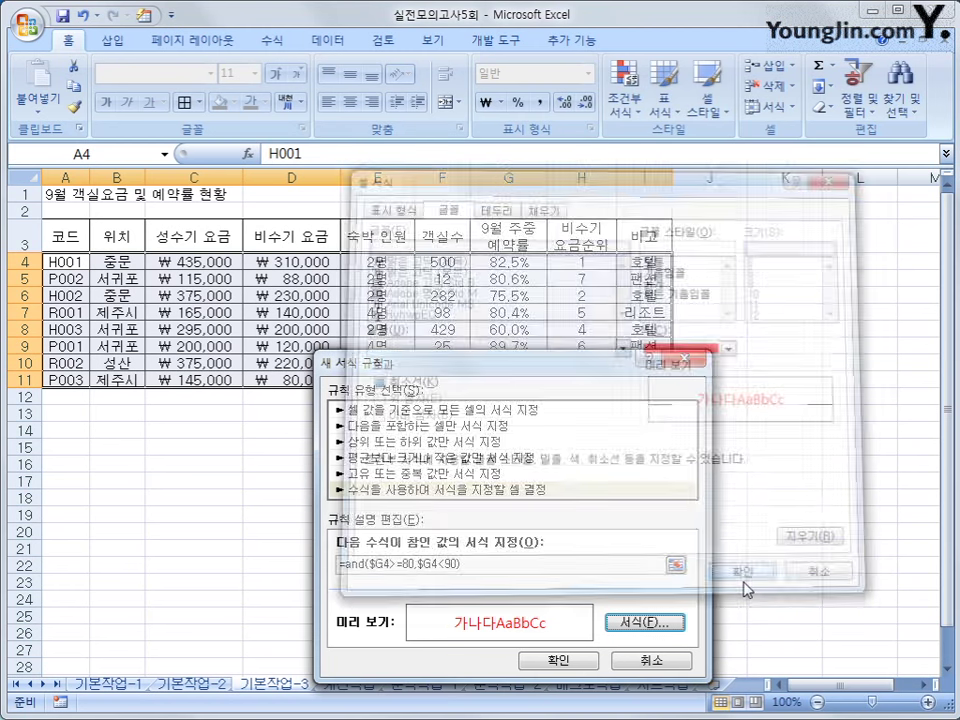
left_click(560, 660)
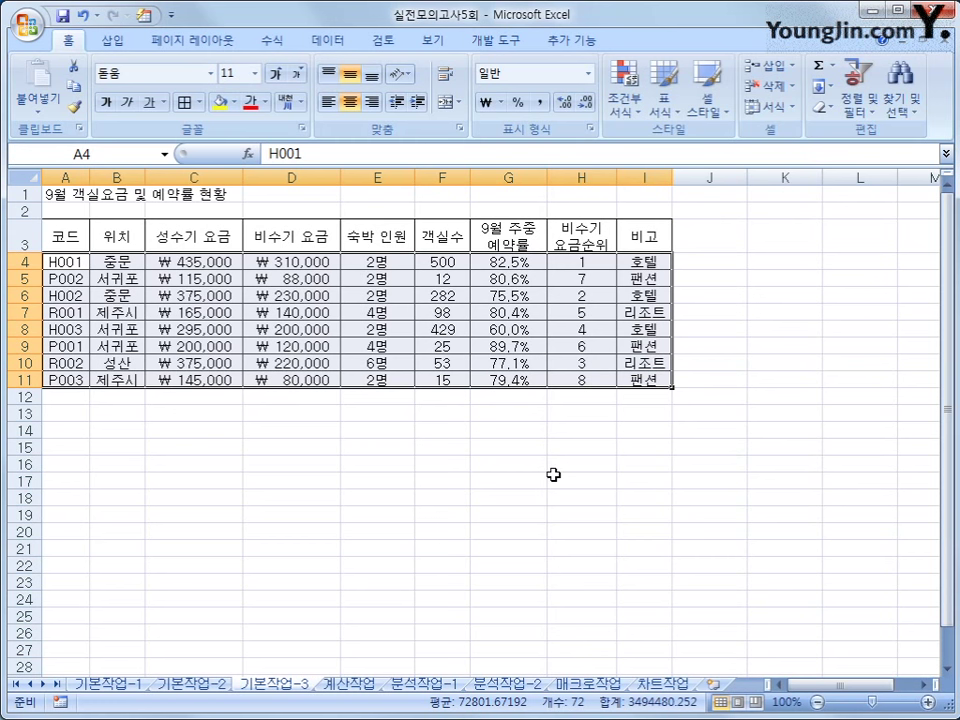
Step: Edit the existing conditional formatting rule so that its formula reads =AND($G4>=80%,$G4<90%), and apply it
left_click(624, 95)
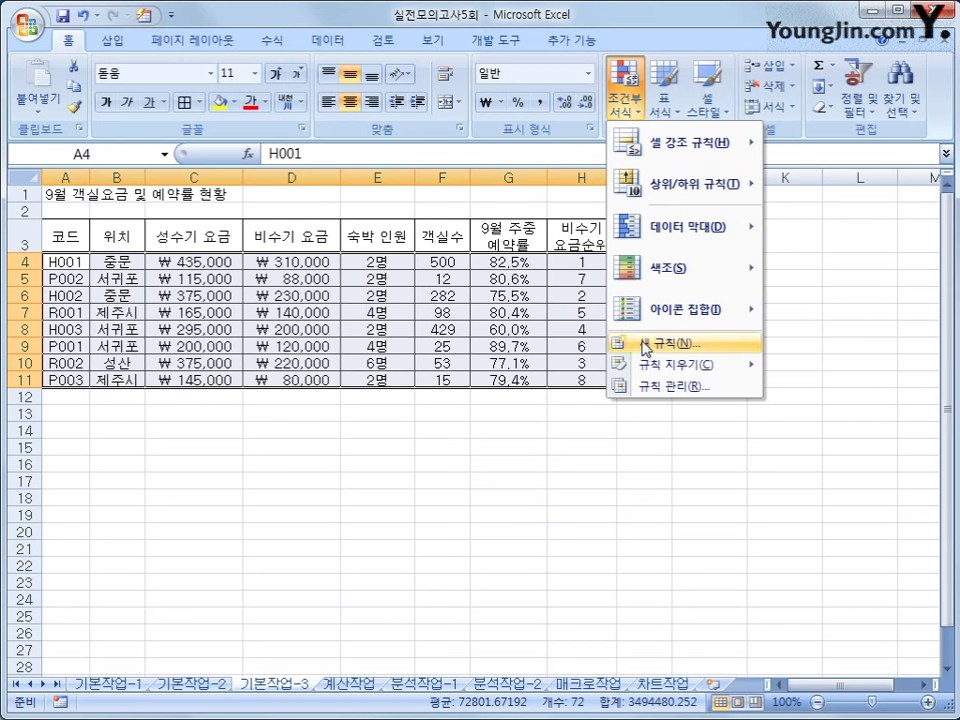
left_click(662, 387)
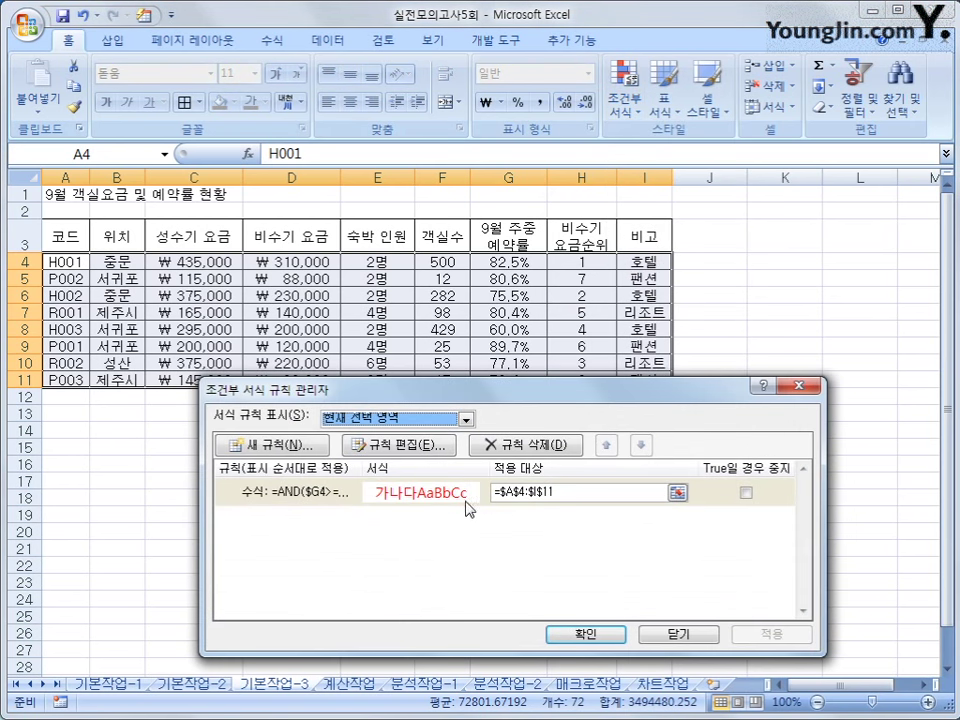
left_click(467, 506)
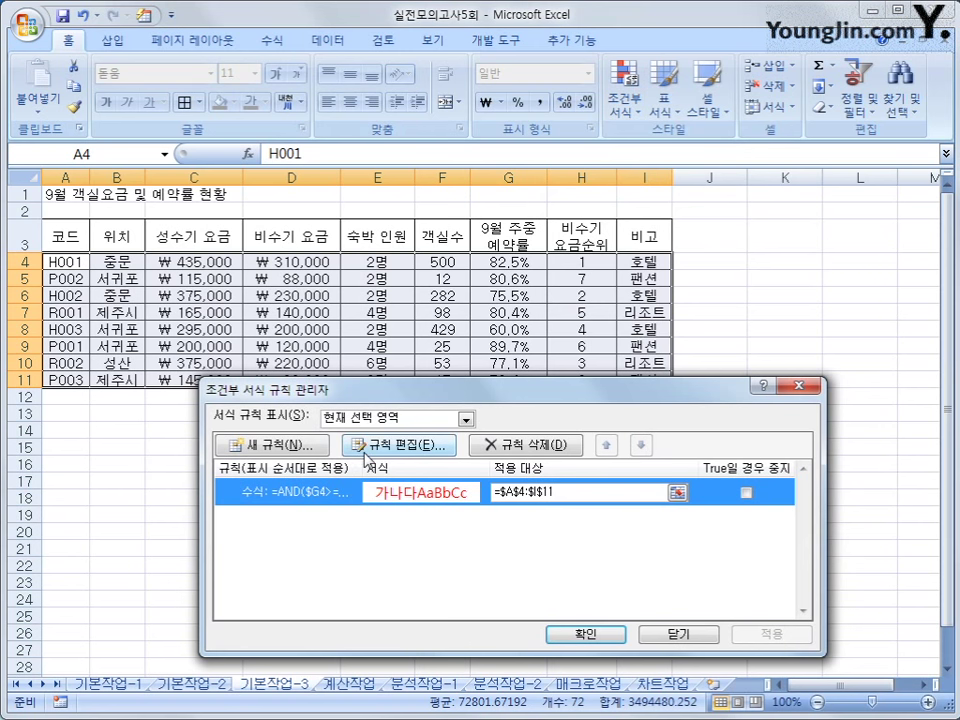
left_click(416, 445)
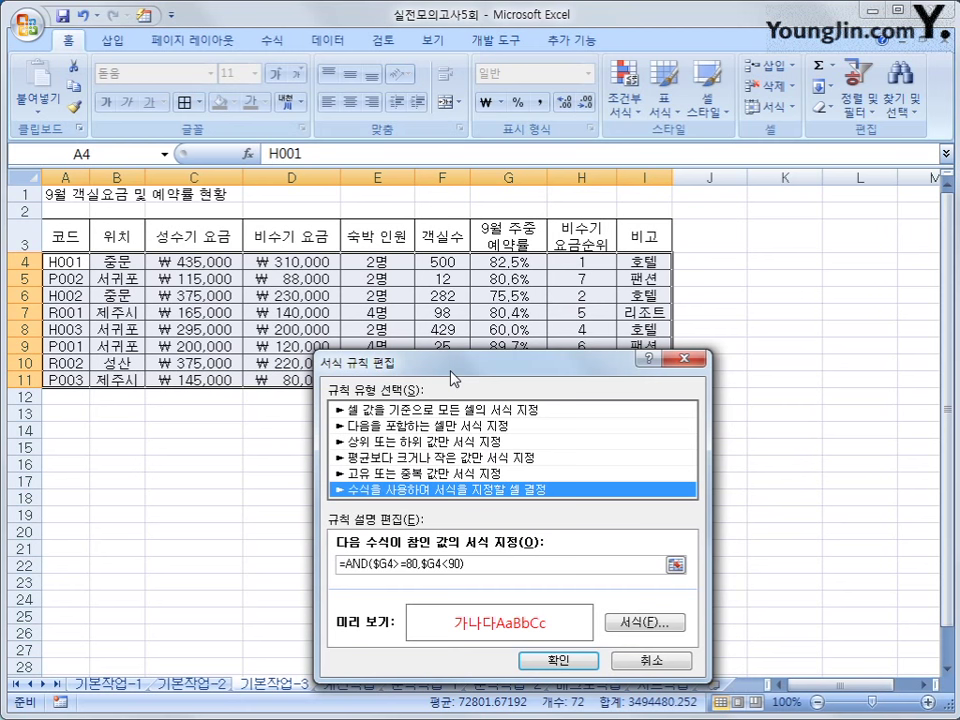
left_click_drag(452, 378, 472, 287)
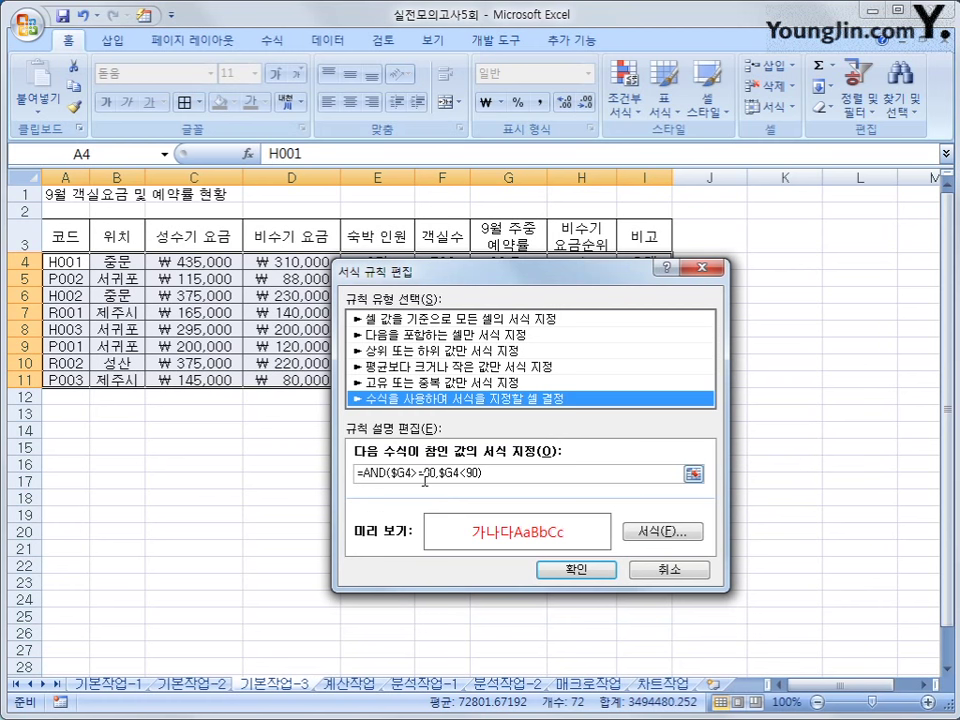
left_click_drag(493, 273, 503, 320)
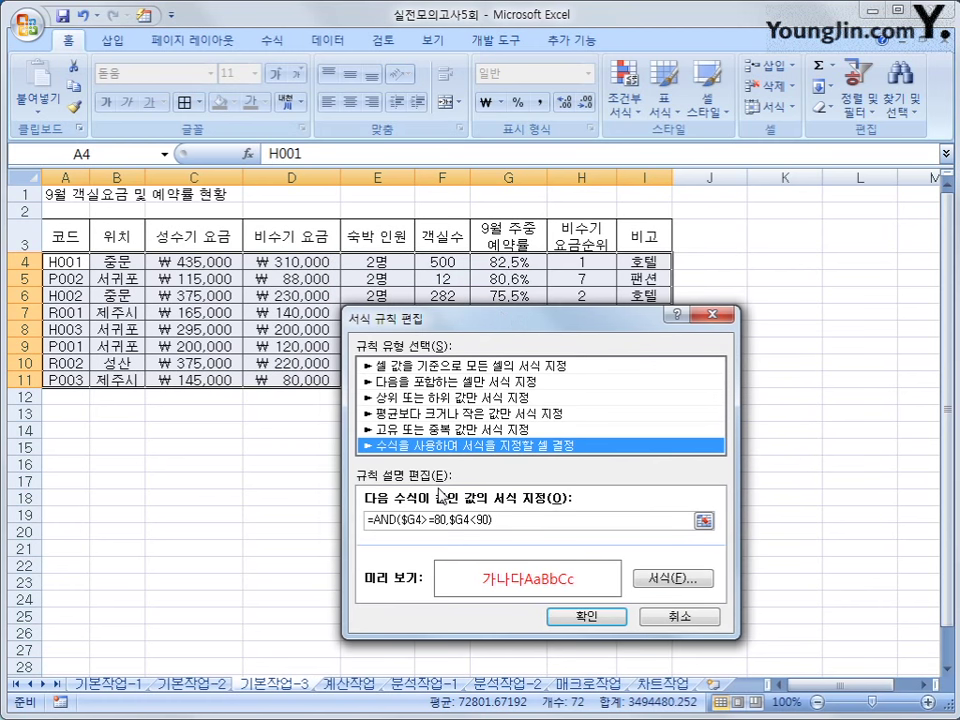
left_click(446, 520)
type(",")
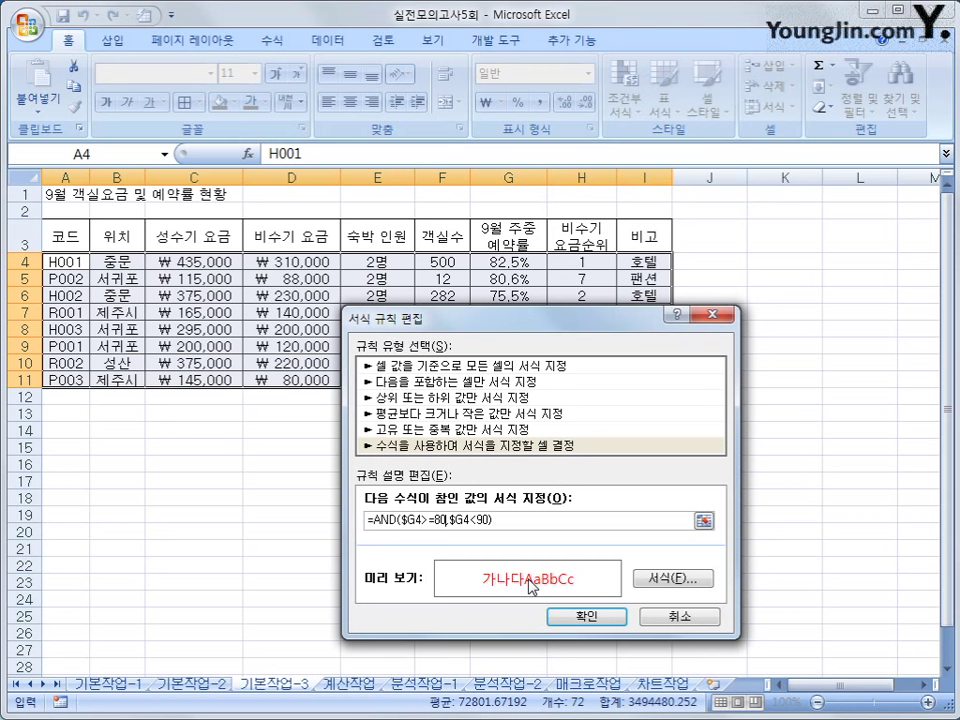
type("%")
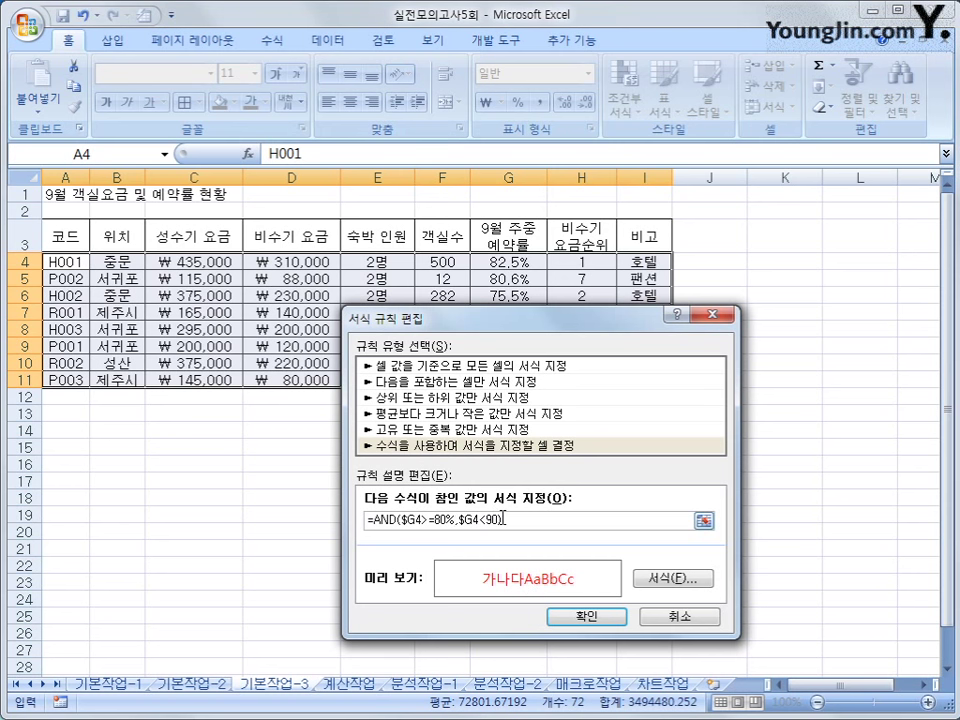
left_click(500, 518)
type("%)")
left_click(590, 620)
left_click(589, 632)
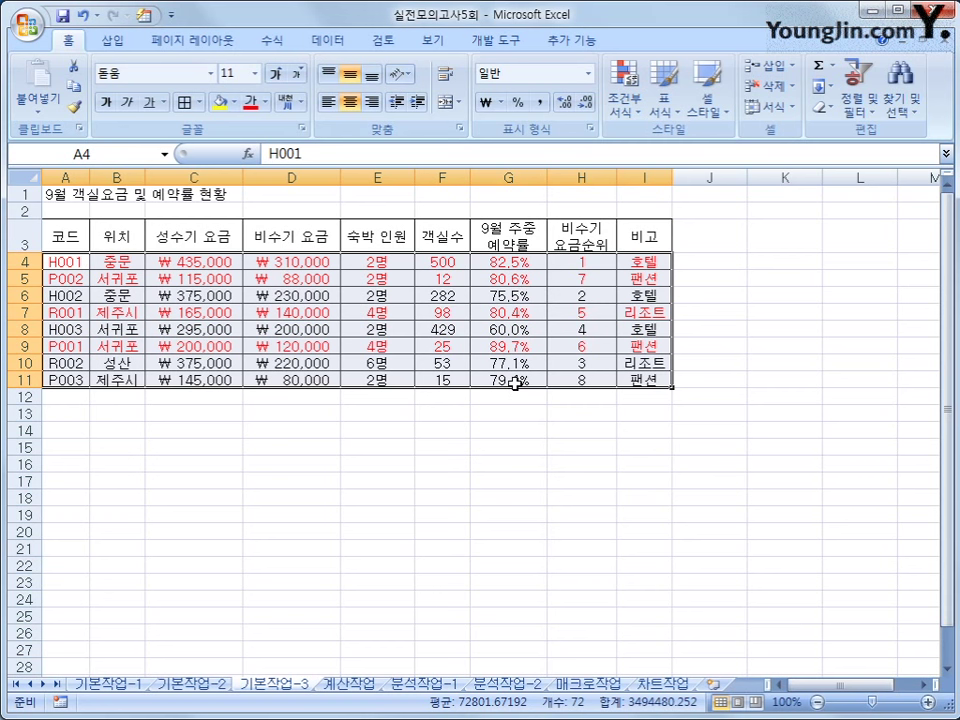
Step: On the 계산작업 sheet, begin a COUNTIF formula in D12 over the scores D3:D10 with the criterion operator ">="
left_click(367, 689)
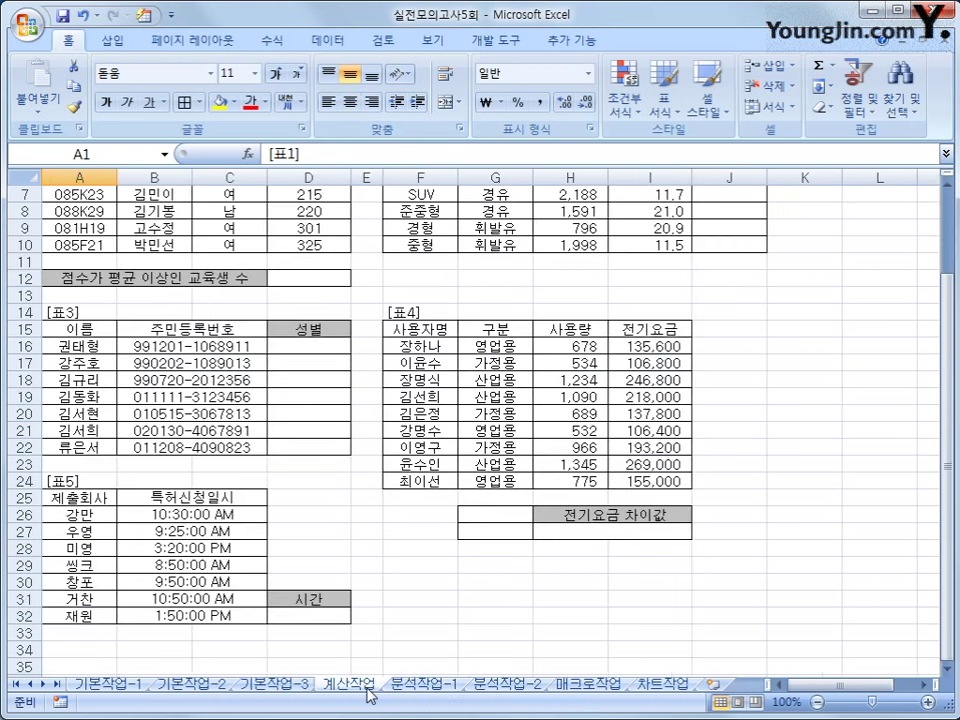
scroll(367, 693, "up", 2)
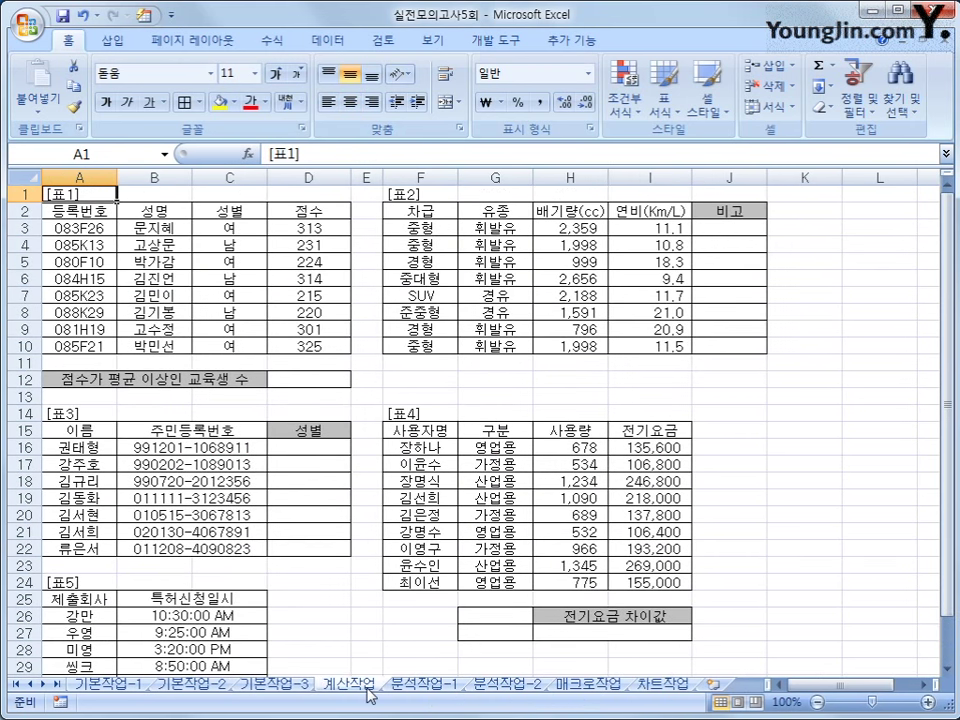
left_click(322, 380)
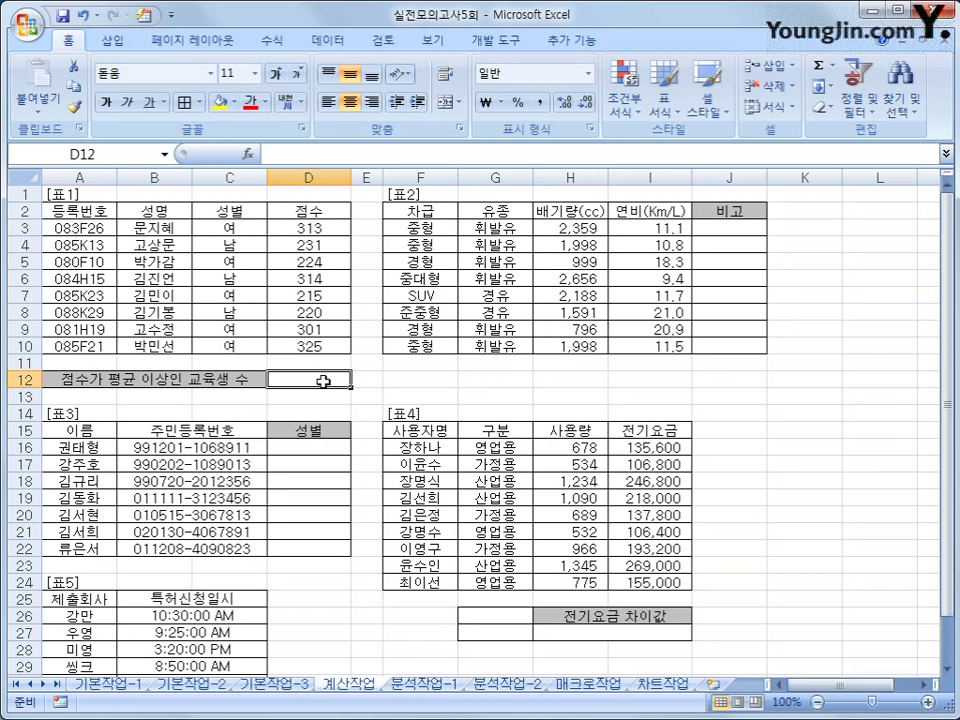
type("=")
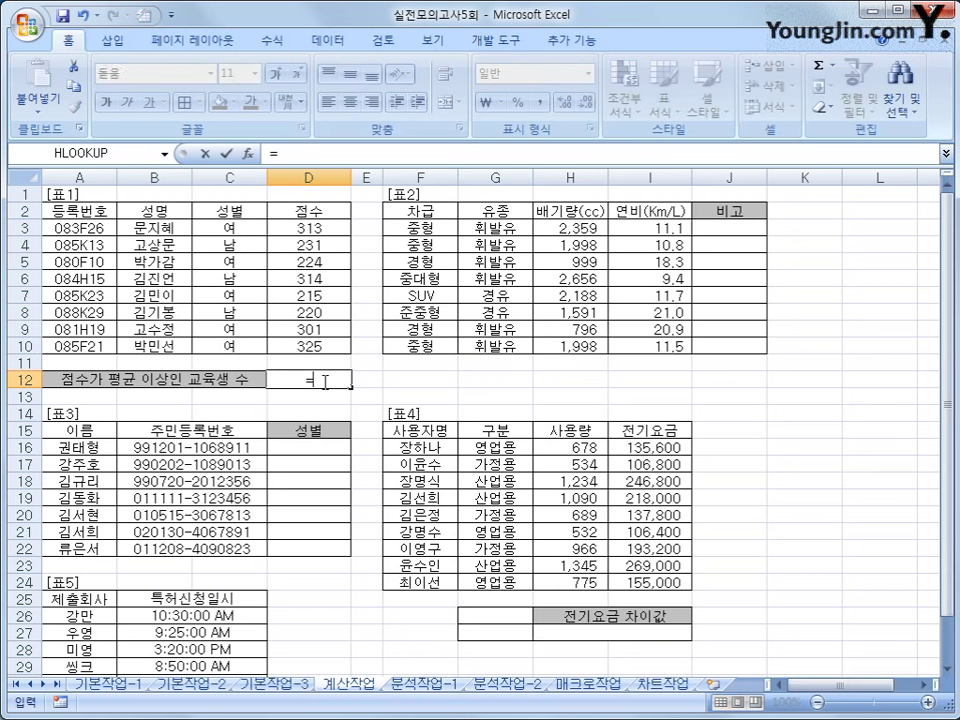
type("coun")
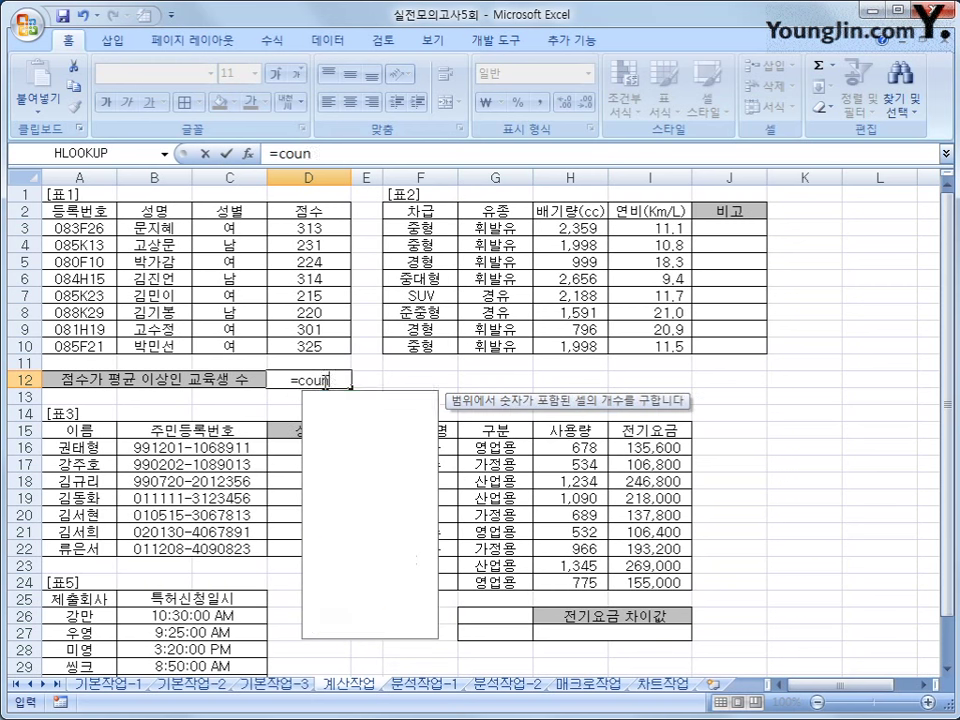
type("tif(")
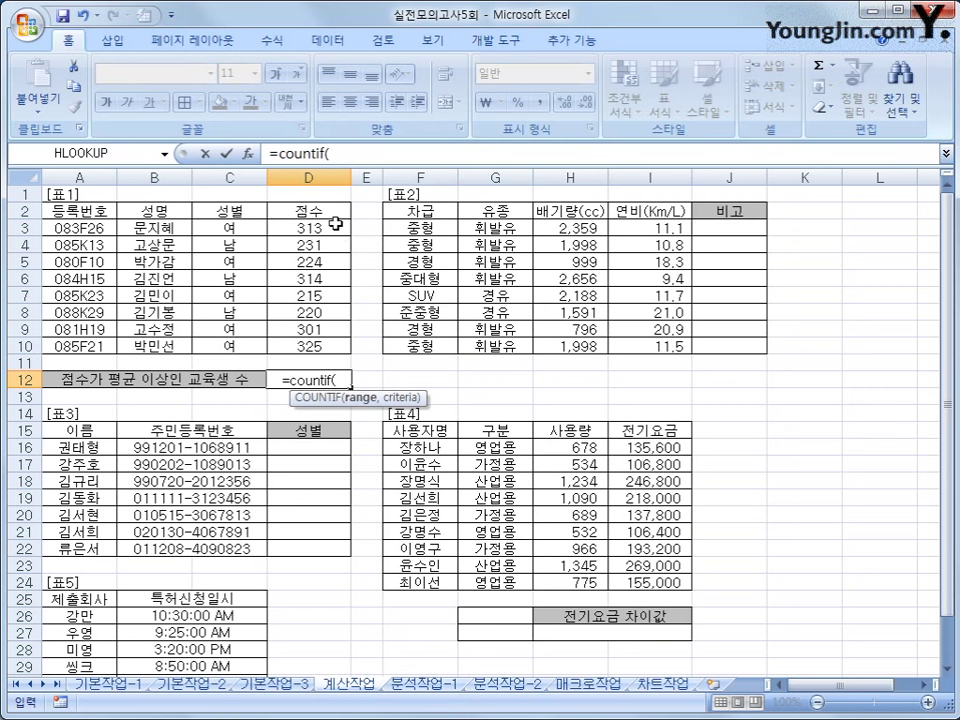
left_click_drag(336, 224, 313, 344)
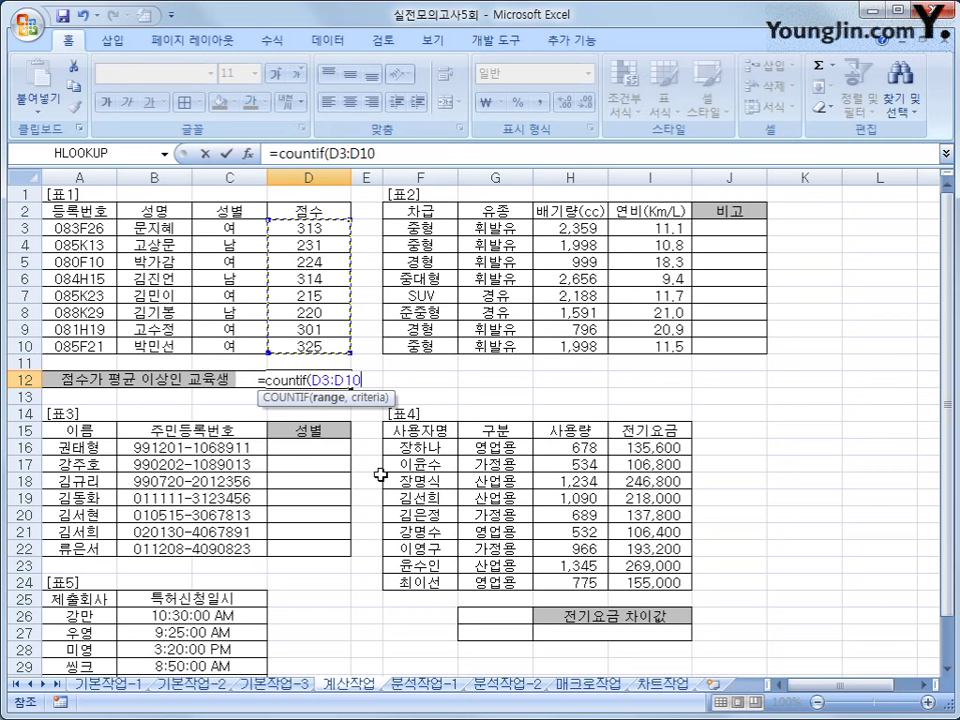
type(",")
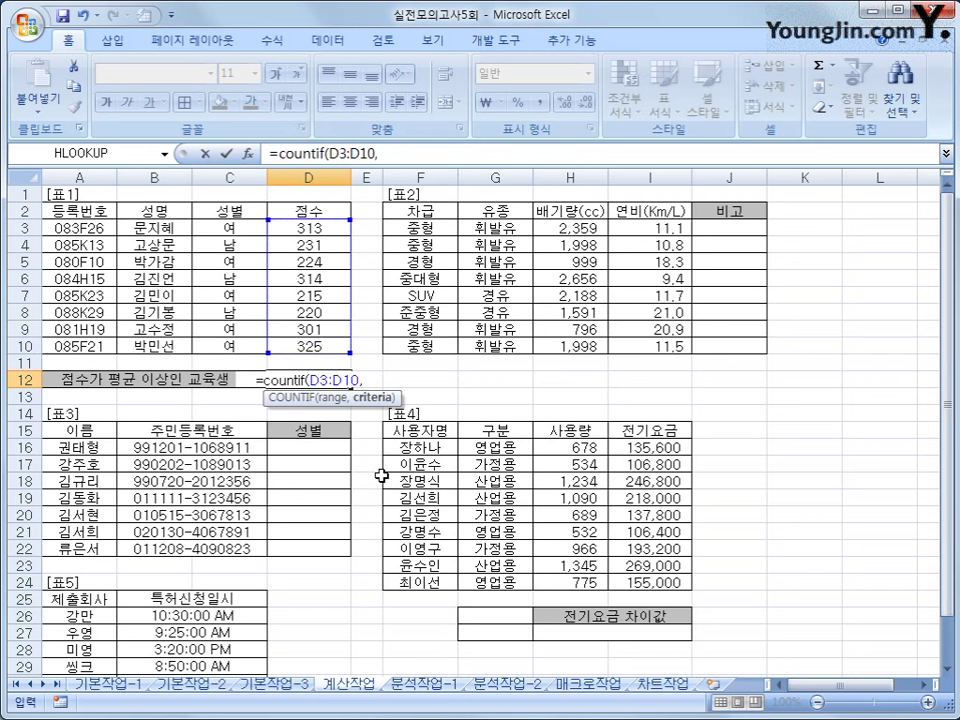
type("\">=")
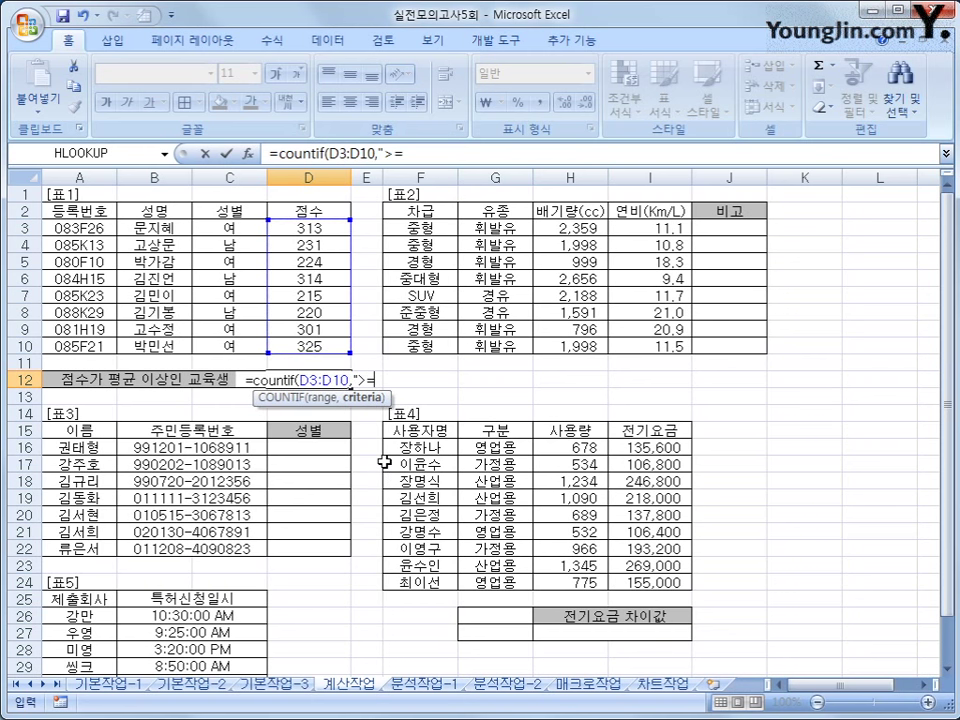
type("\"")
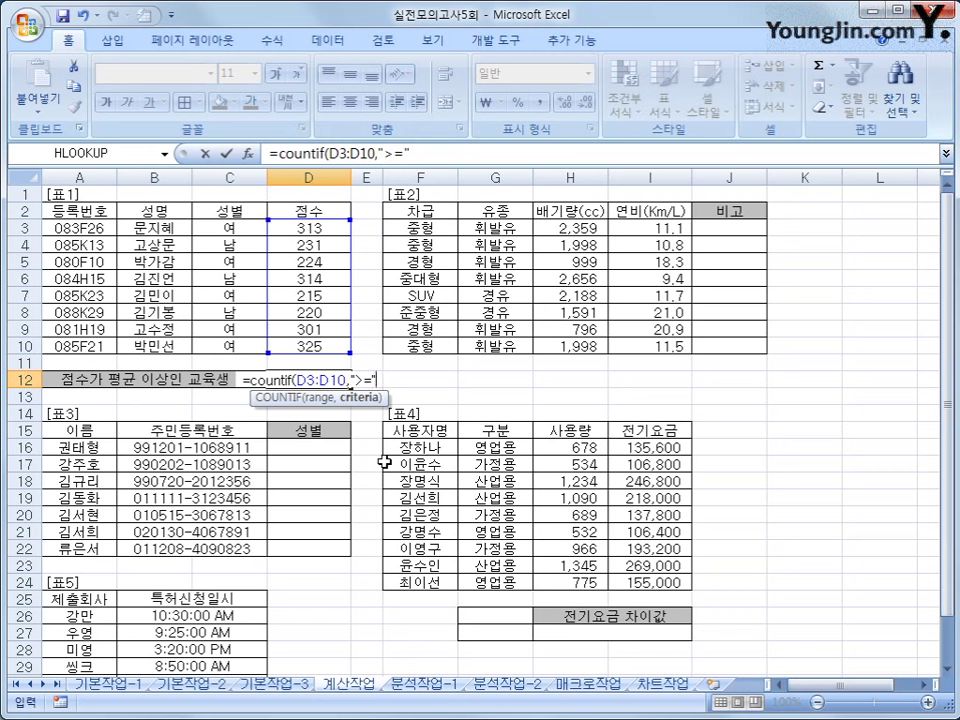
Step: Join the average of the absolute range $D$3:$D$10 to the COUNTIF criterion with & and close both functions
type("&")
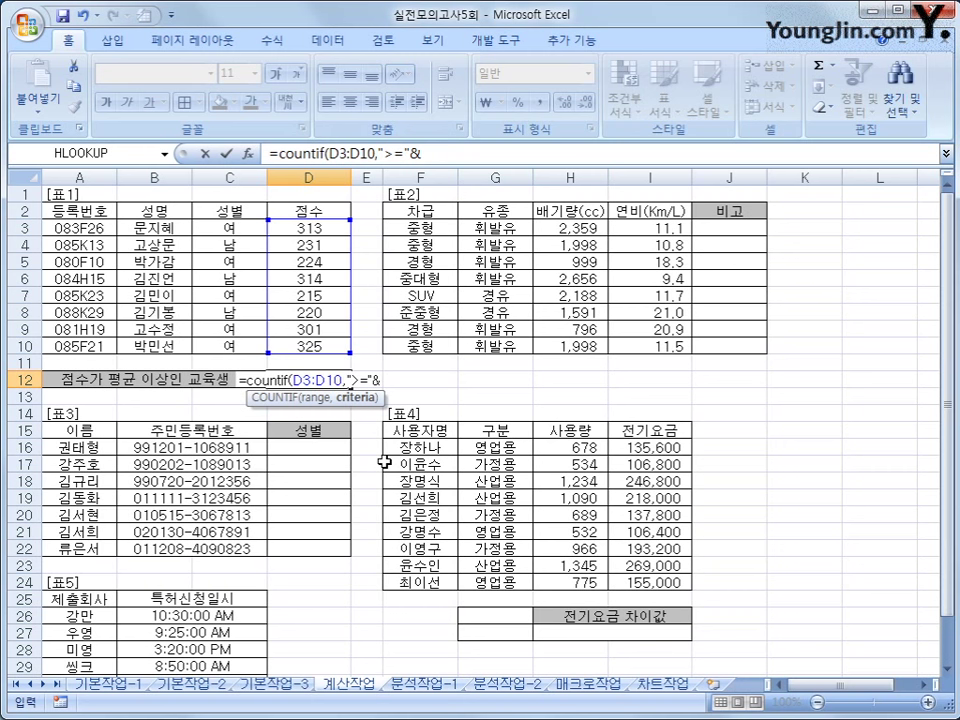
type("a")
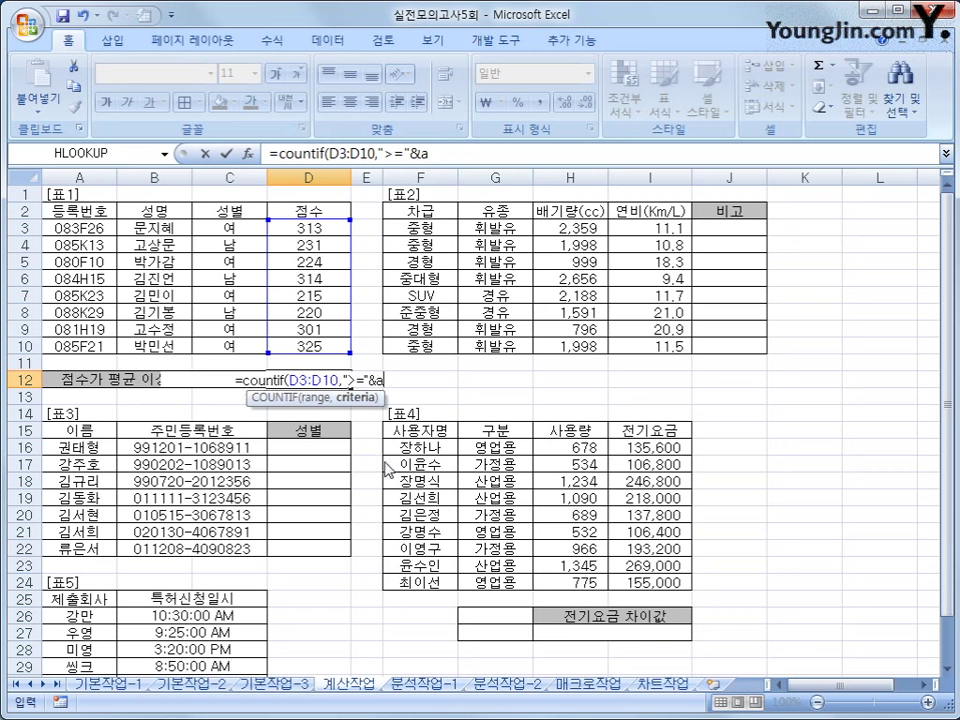
type("verage(")
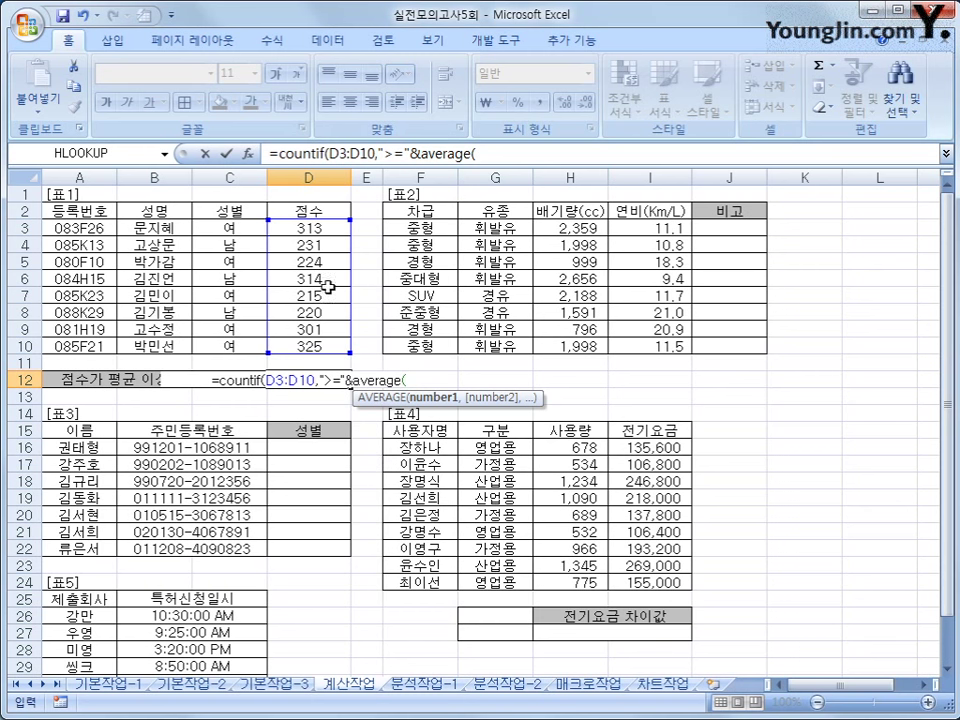
left_click_drag(317, 227, 328, 354)
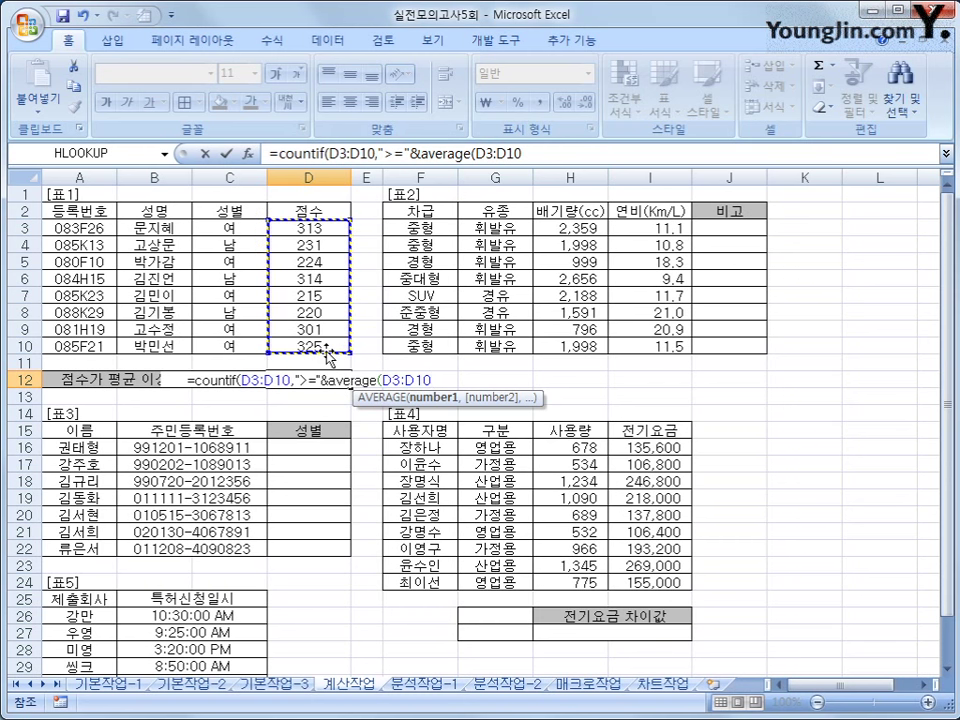
key("F4")
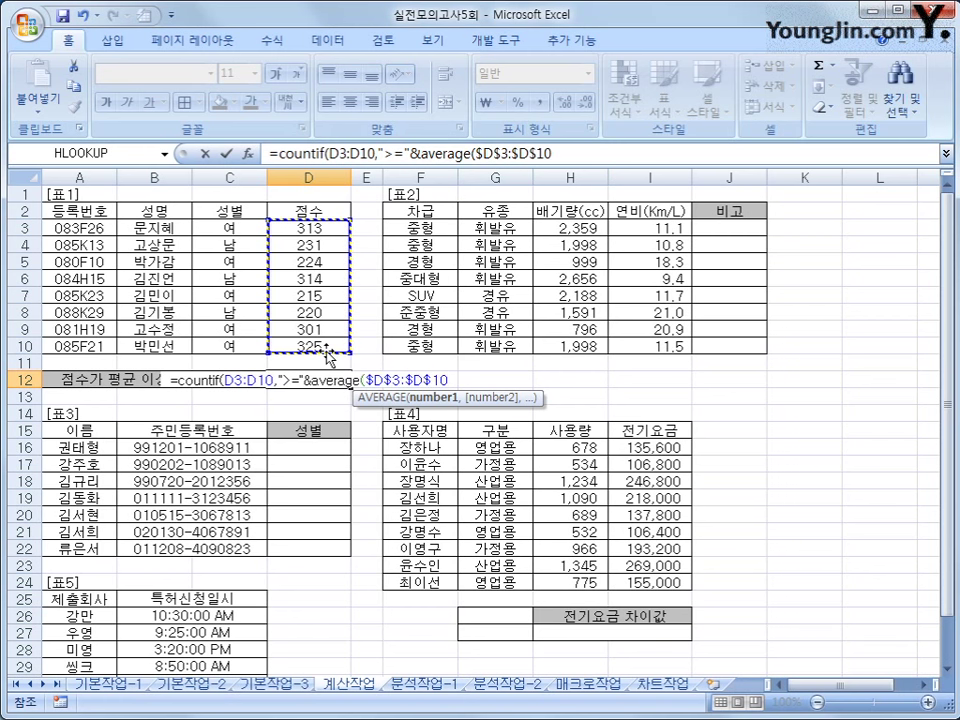
type(")")
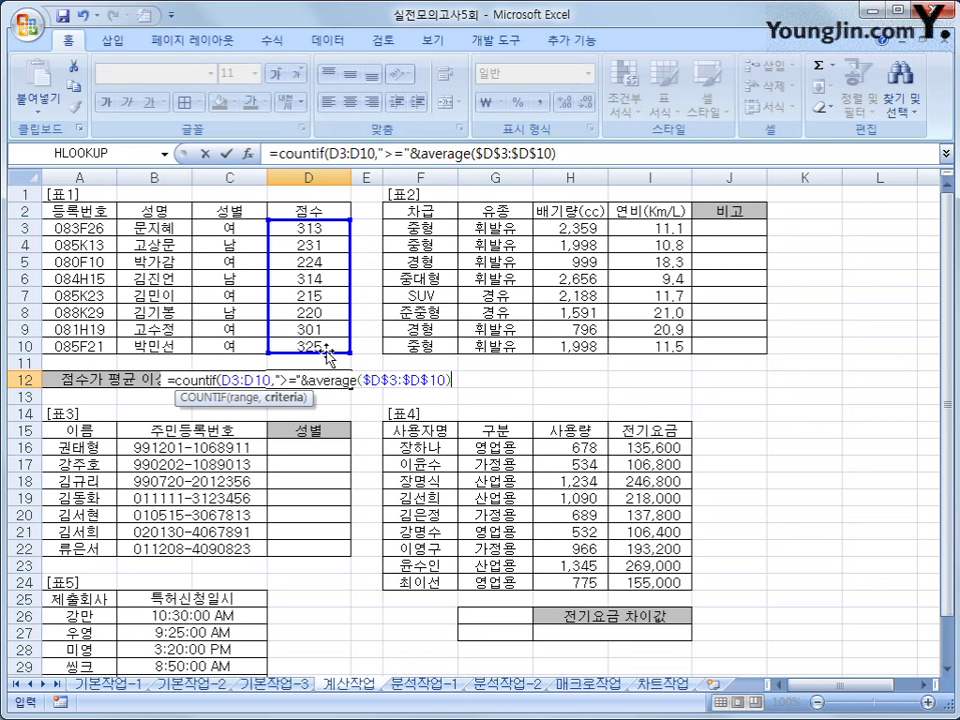
type(")")
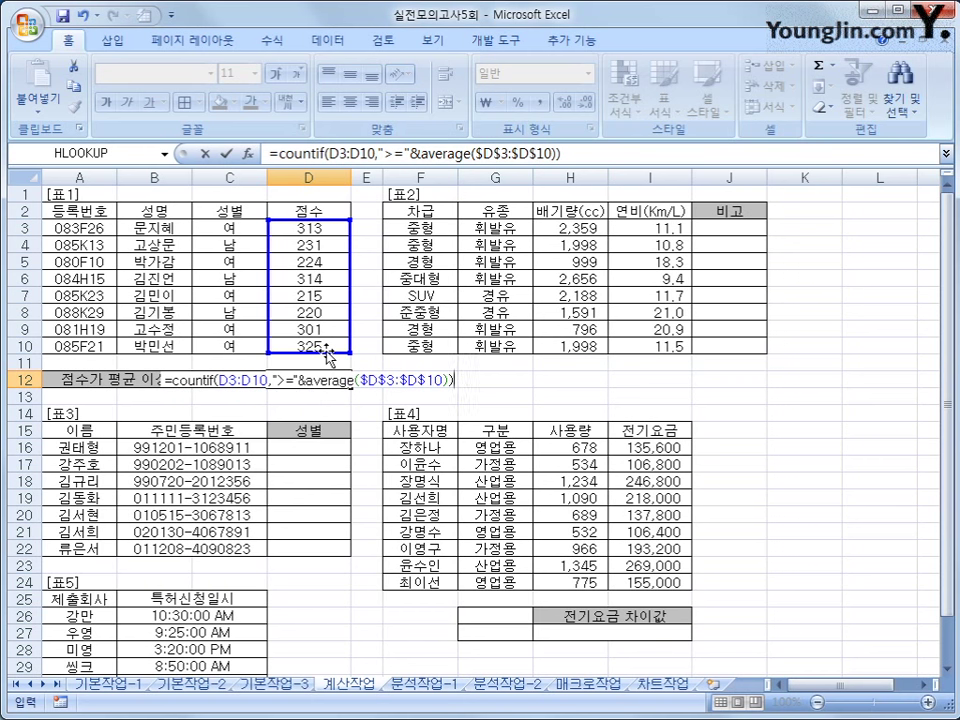
Step: Append the text "명" to the COUNTIF result, enter the formula and reselect D12 to review it
type("&")
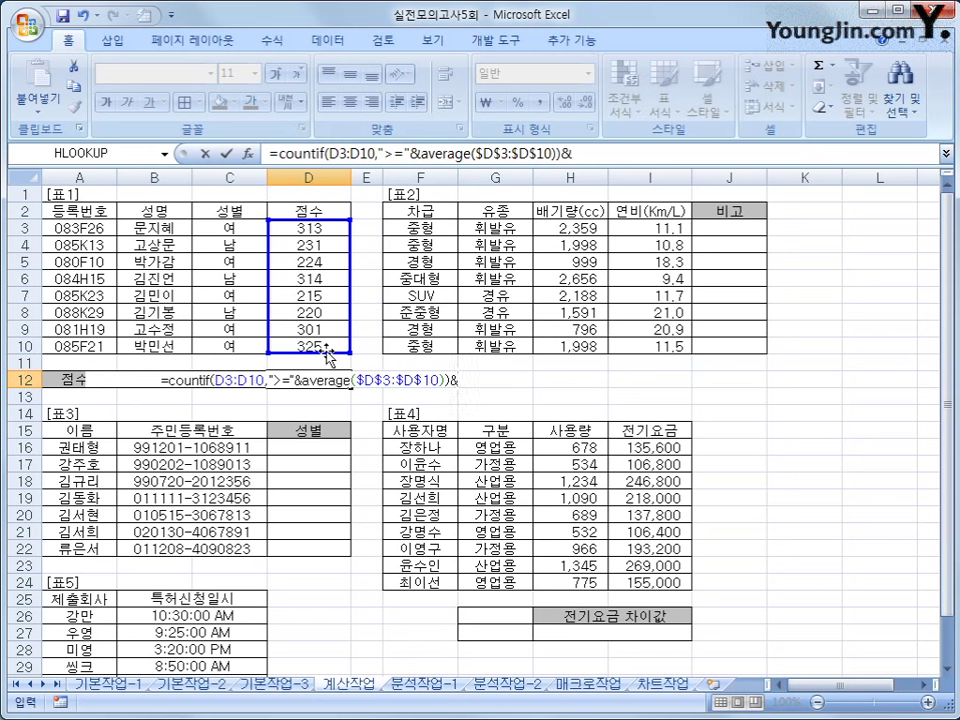
type("\"ㅁ")
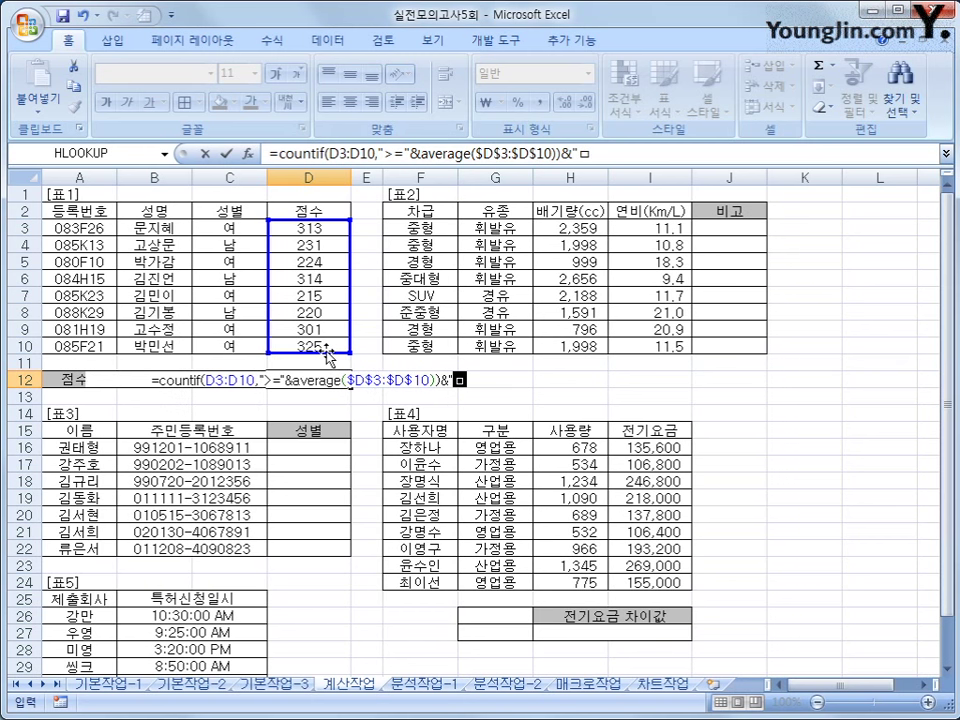
type("ㅕㅇ")
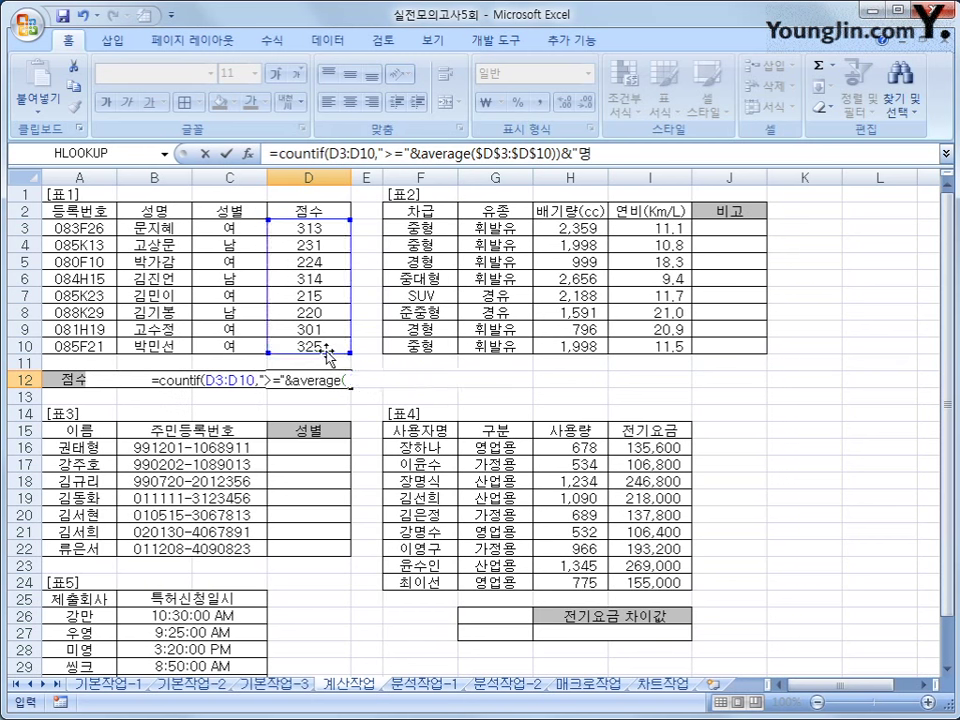
type("\"")
key("Return")
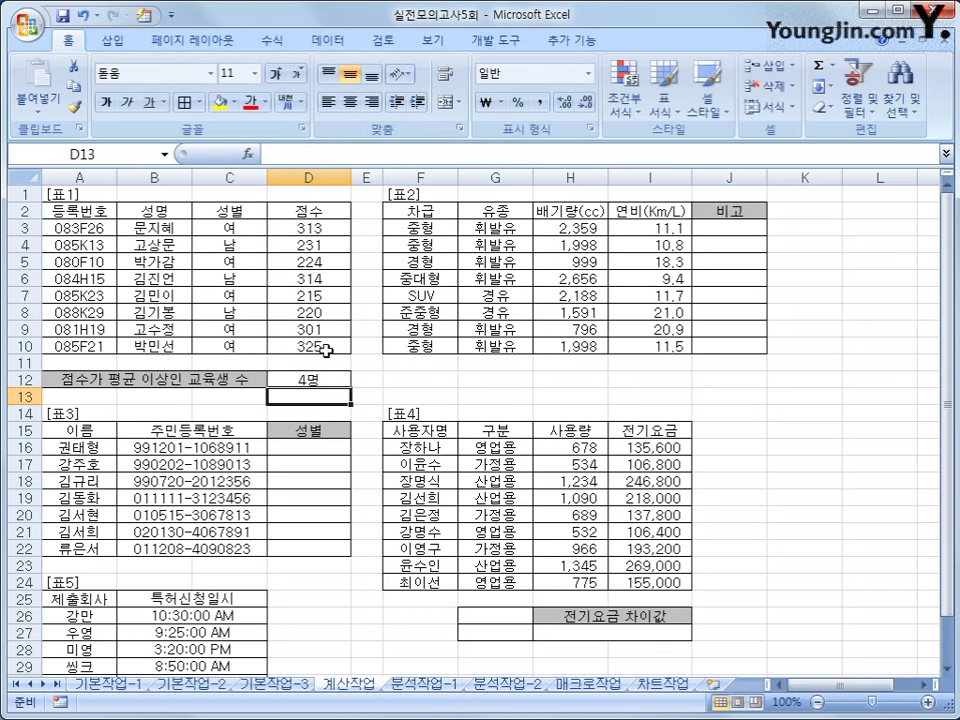
left_click(313, 378)
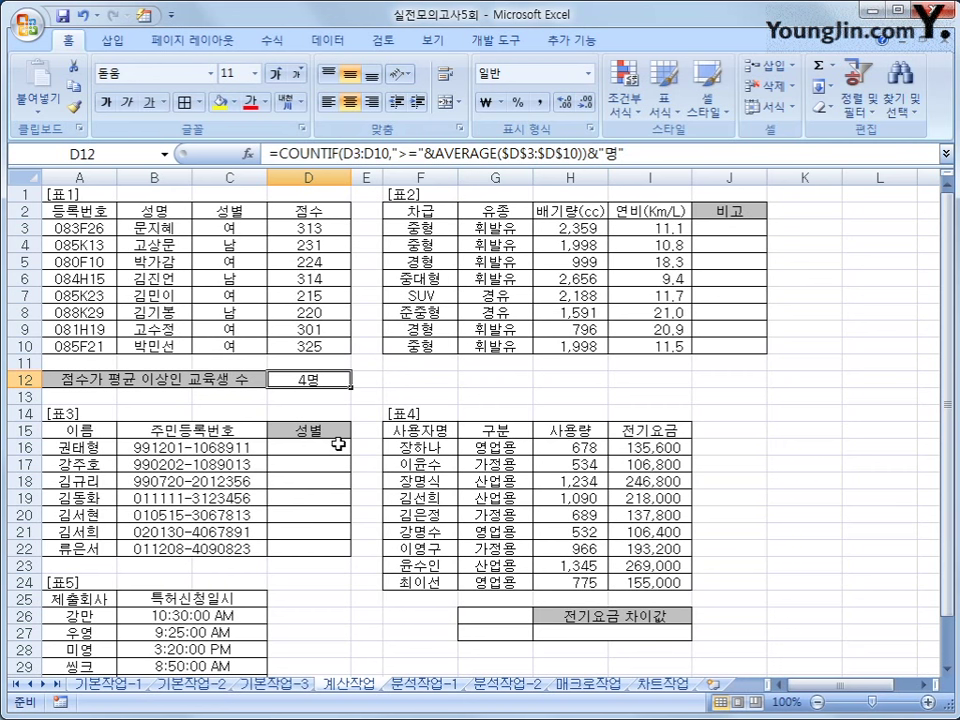
Step: In J3 of 표2, begin an IF formula with an AND test whose first condition is G3="휘발유"
left_click(519, 228)
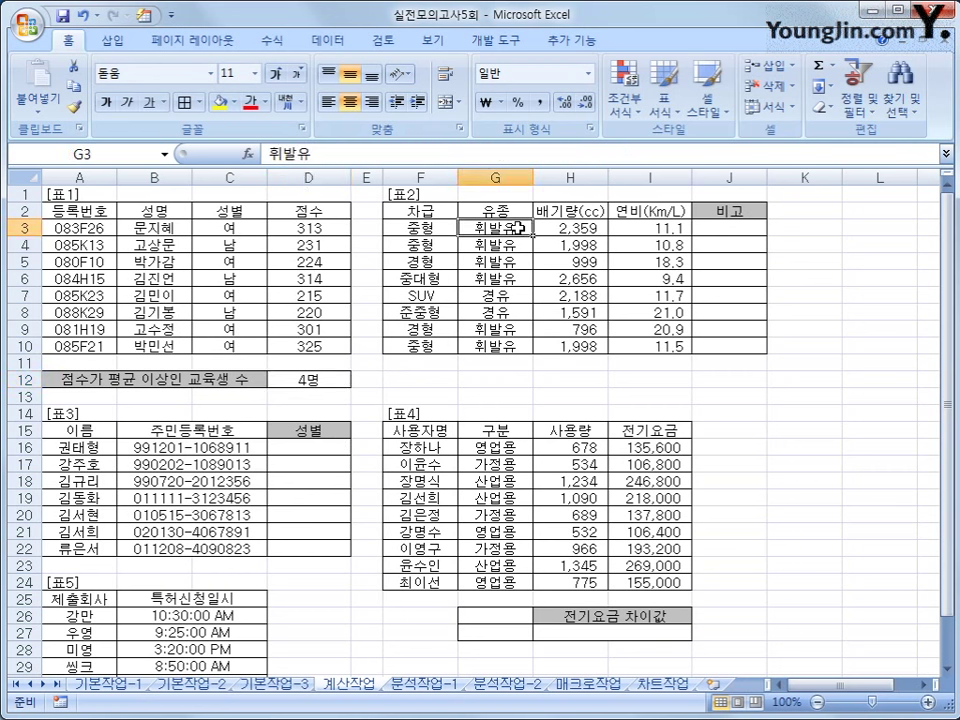
left_click(632, 227)
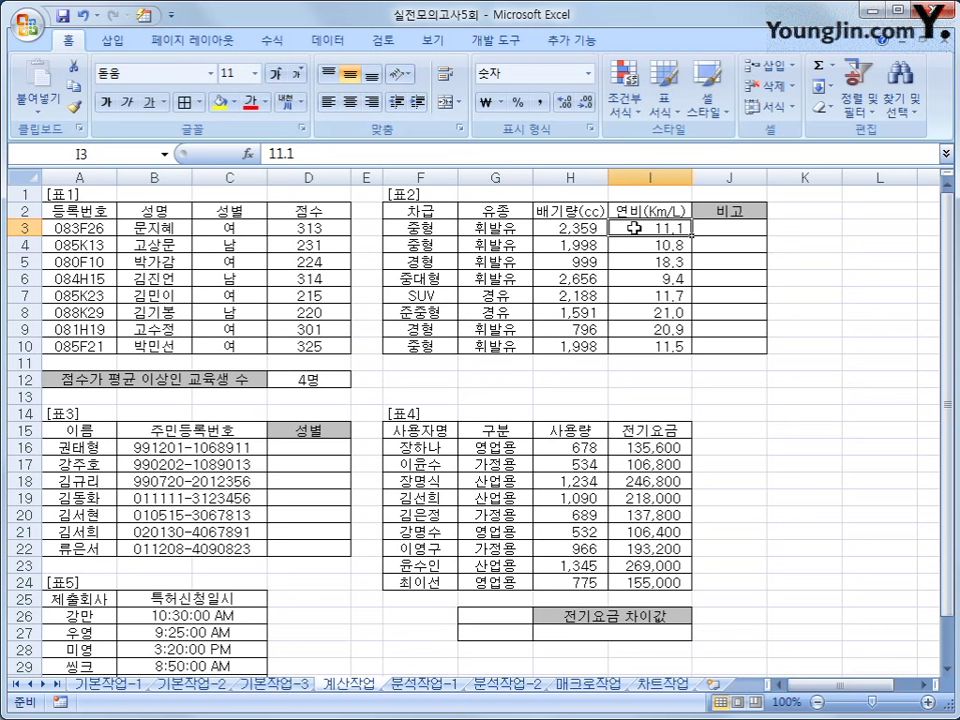
left_click(708, 224)
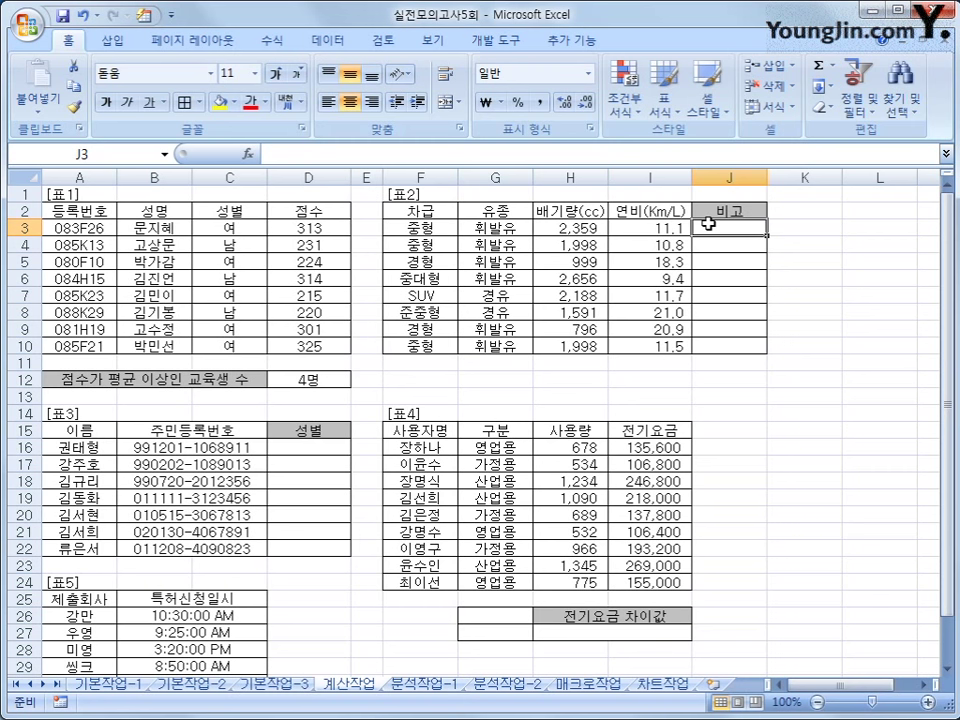
type("=")
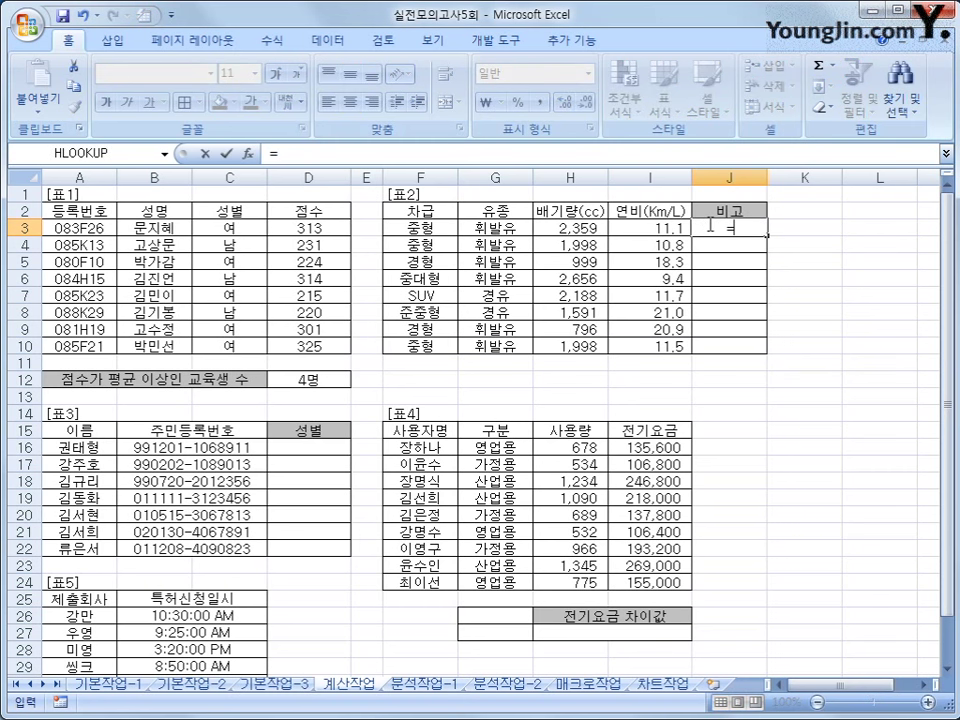
type("if")
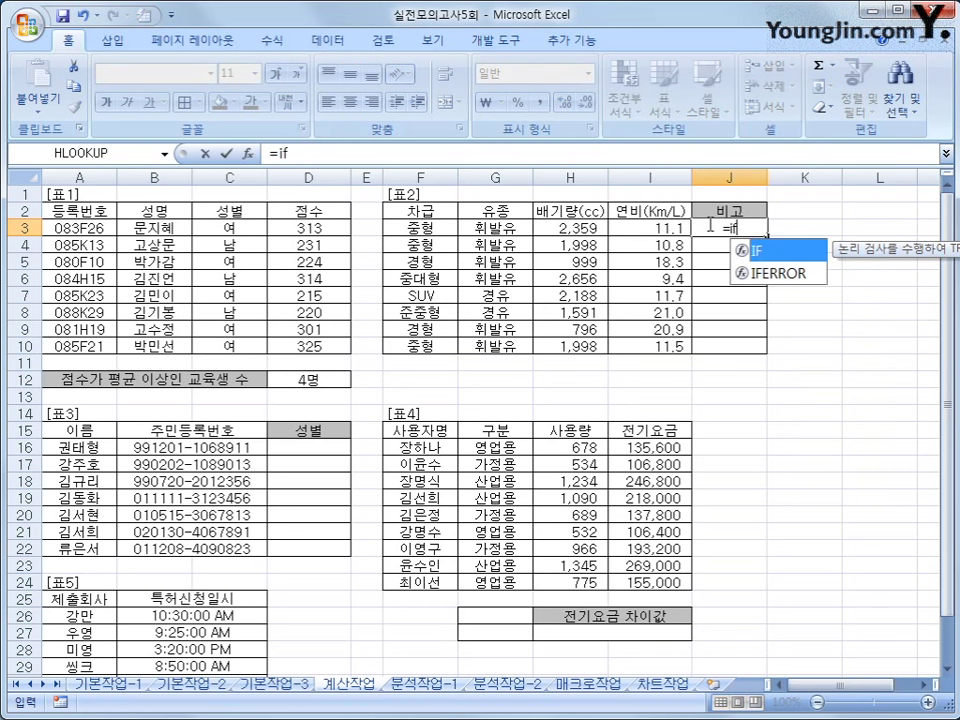
type("(and(")
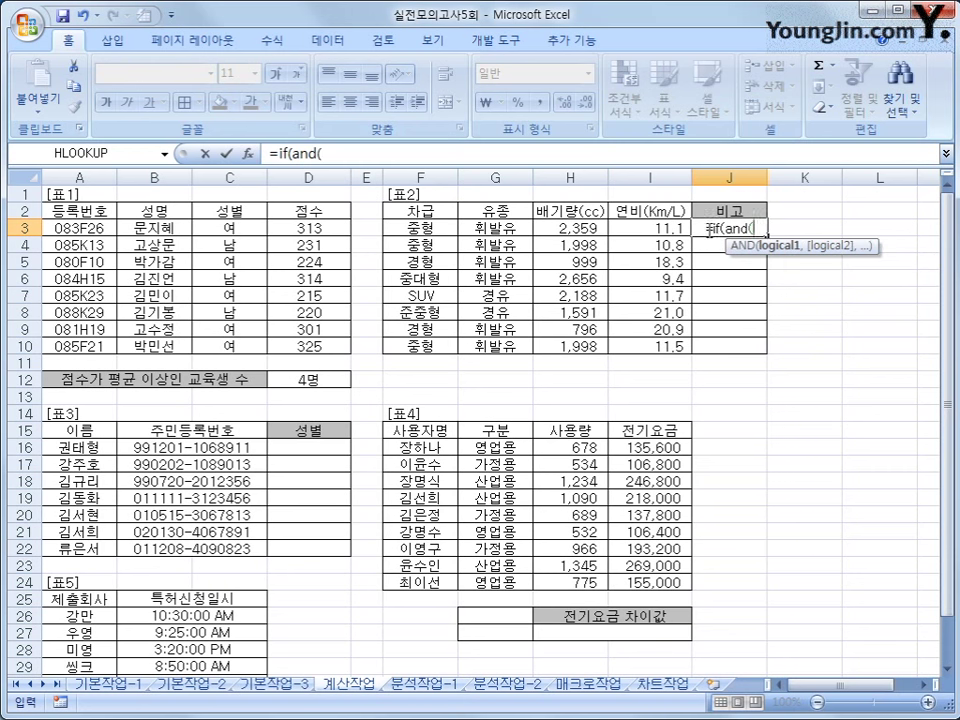
left_click(494, 227)
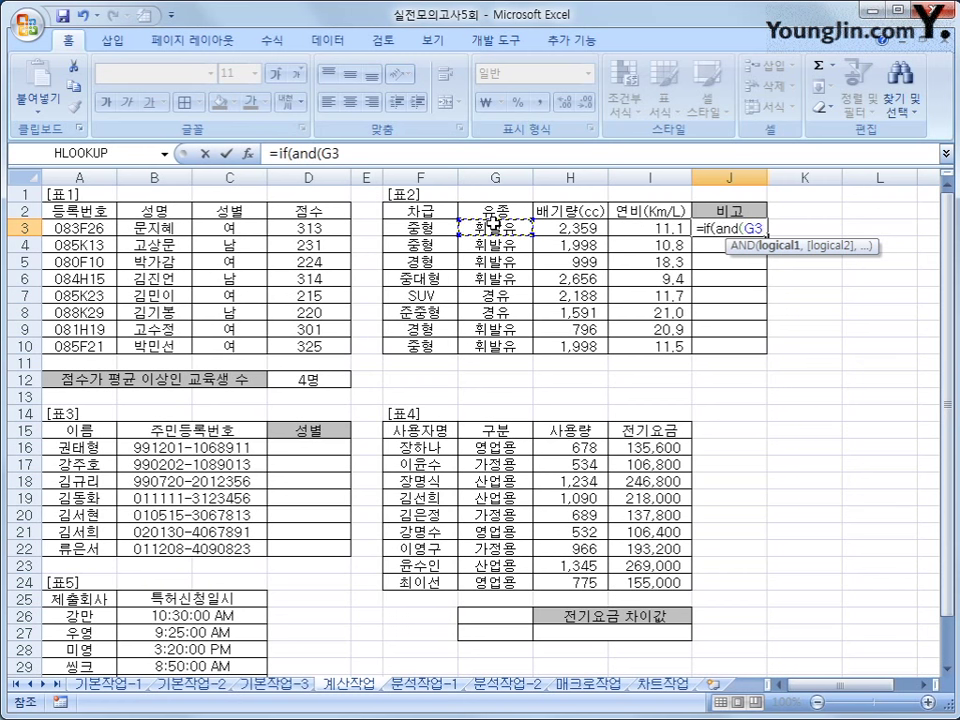
type("=\"")
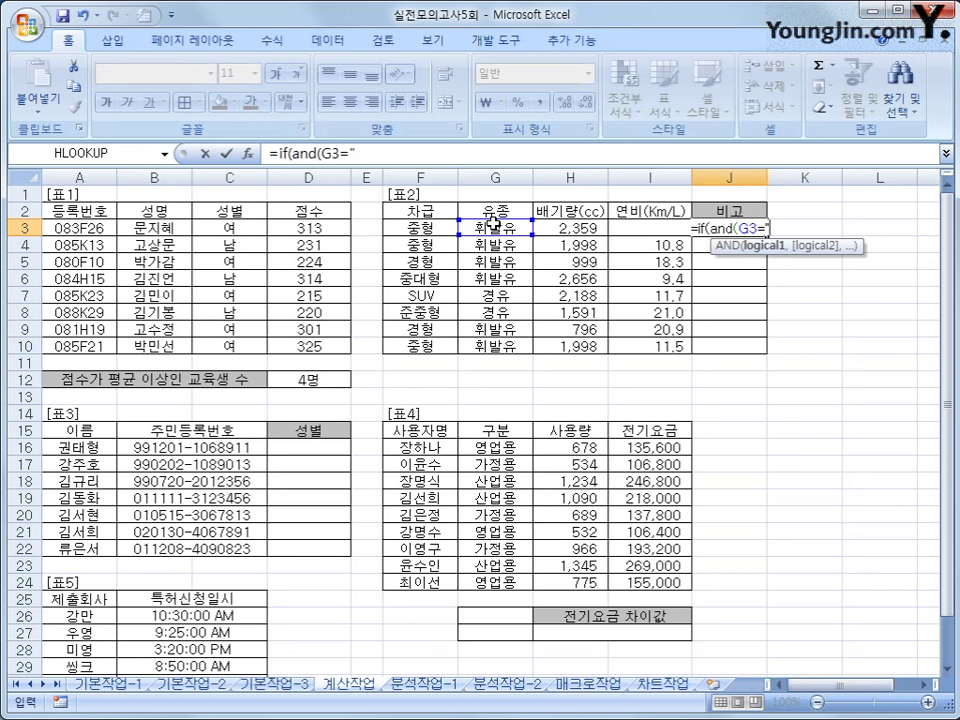
type("휘발유\",")
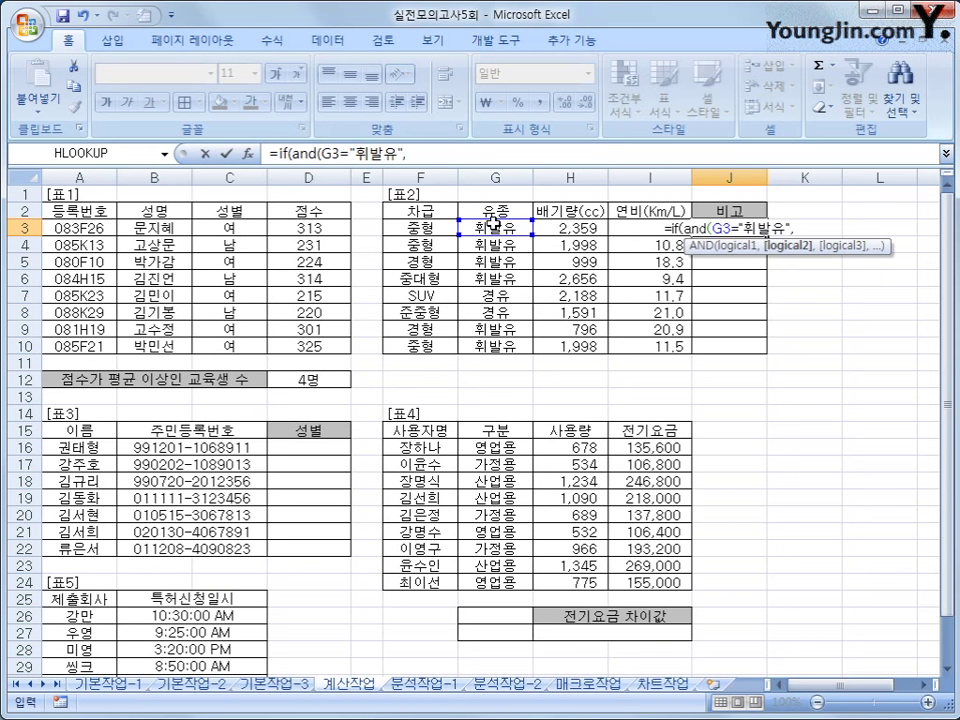
Step: Add I3>=11 as the second condition of the AND test in J3 and close the AND function
left_click(635, 227)
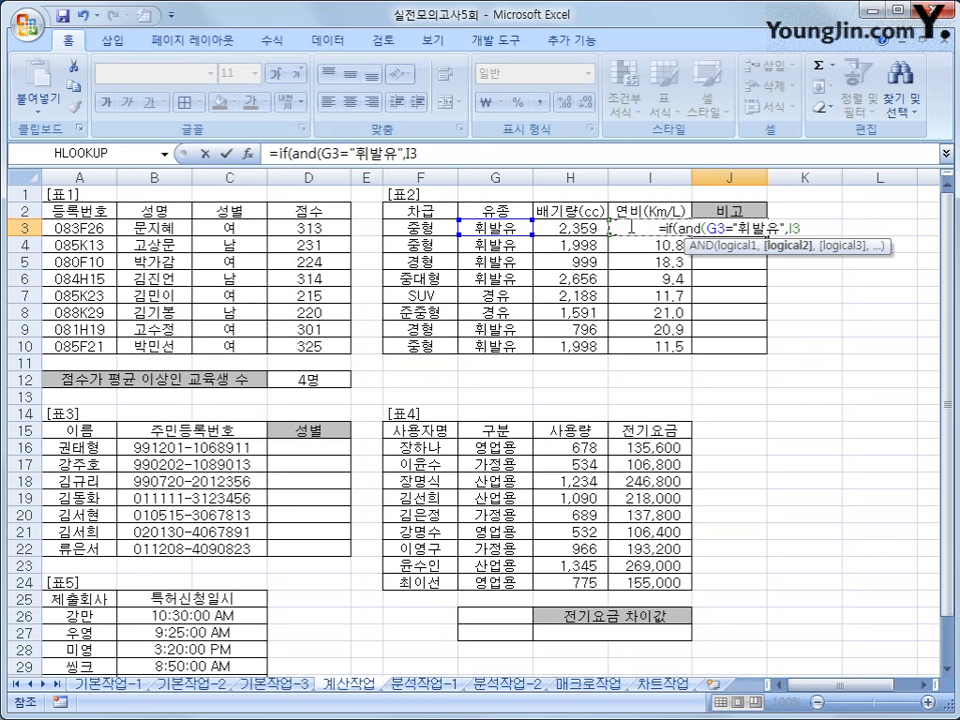
type(">=")
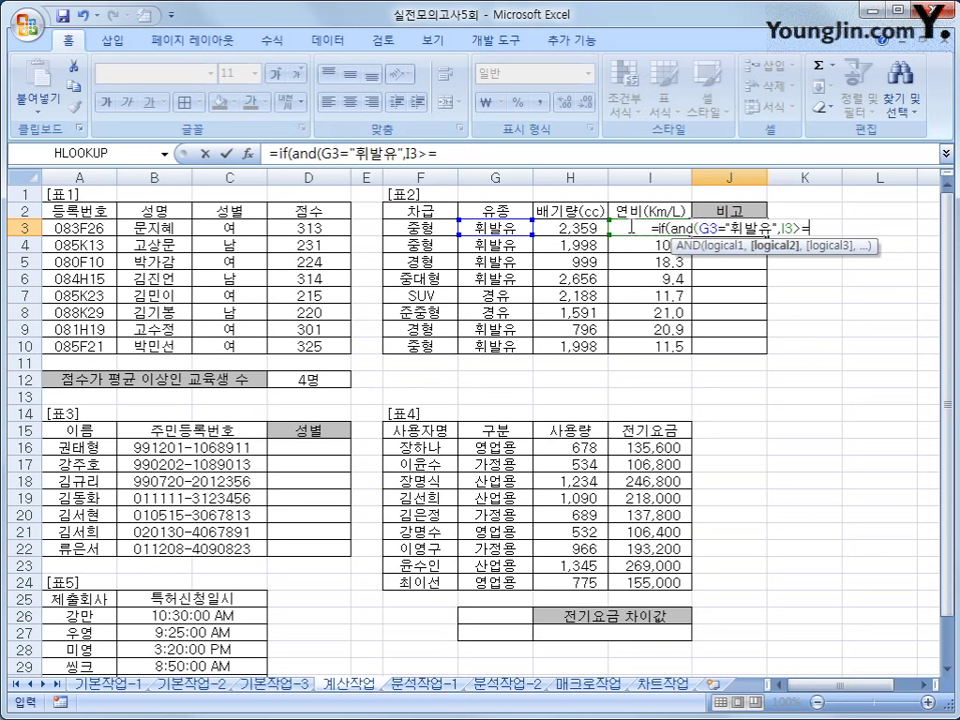
type("11)")
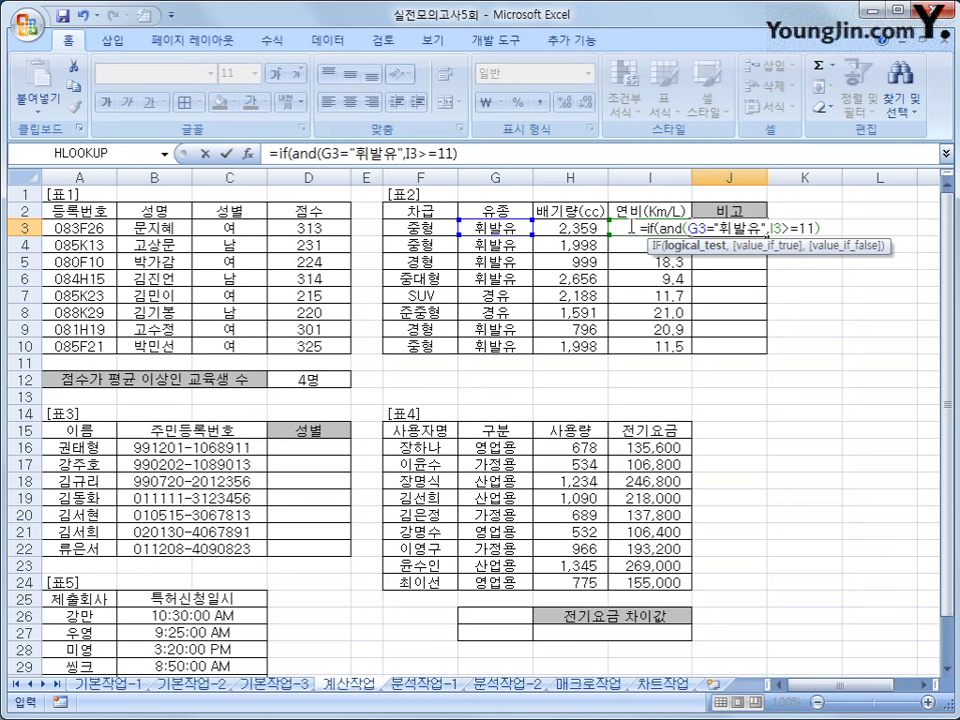
Step: Finish the J3 IF formula with "추천" when true and "" when false, and fill it down through J10
type(",\"")
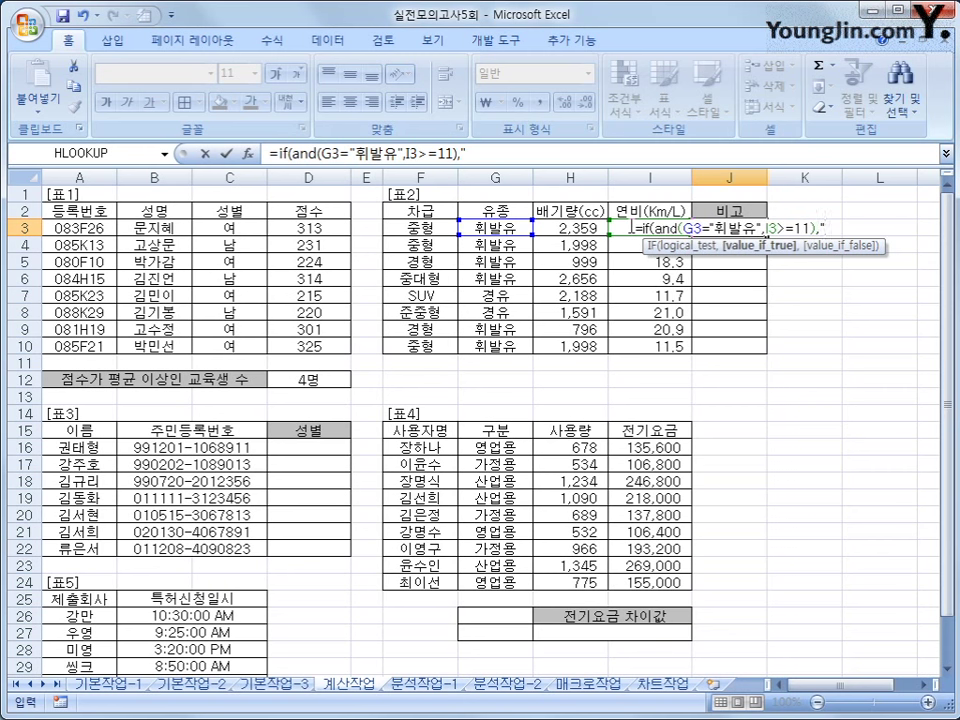
type("cn")
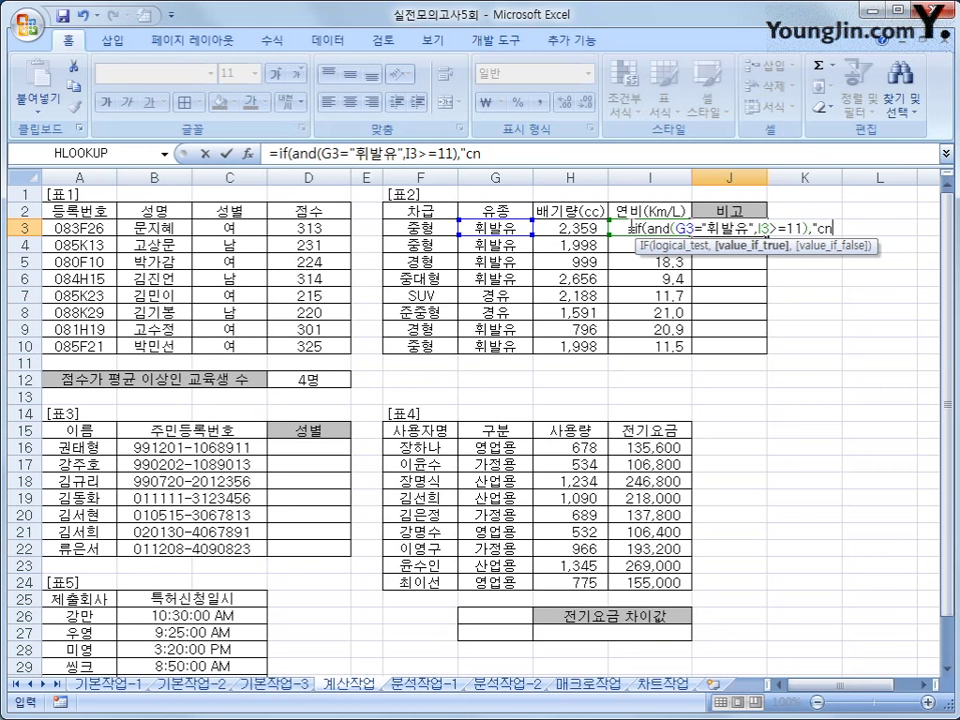
key("BackSpace")
key("BackSpace")
type("추천\"")
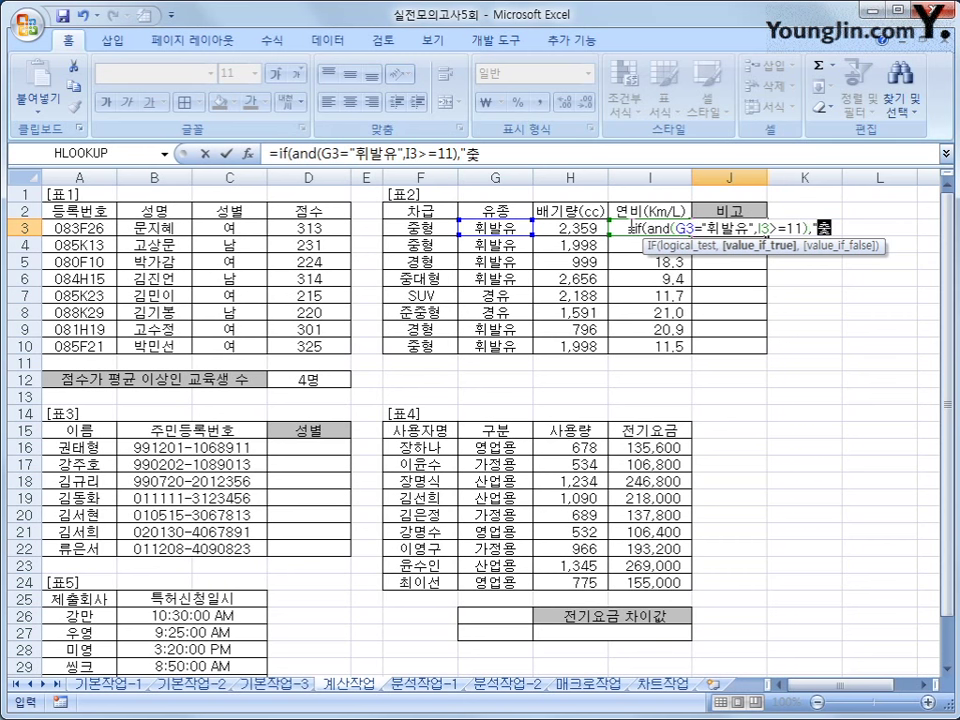
type(",\"\"")
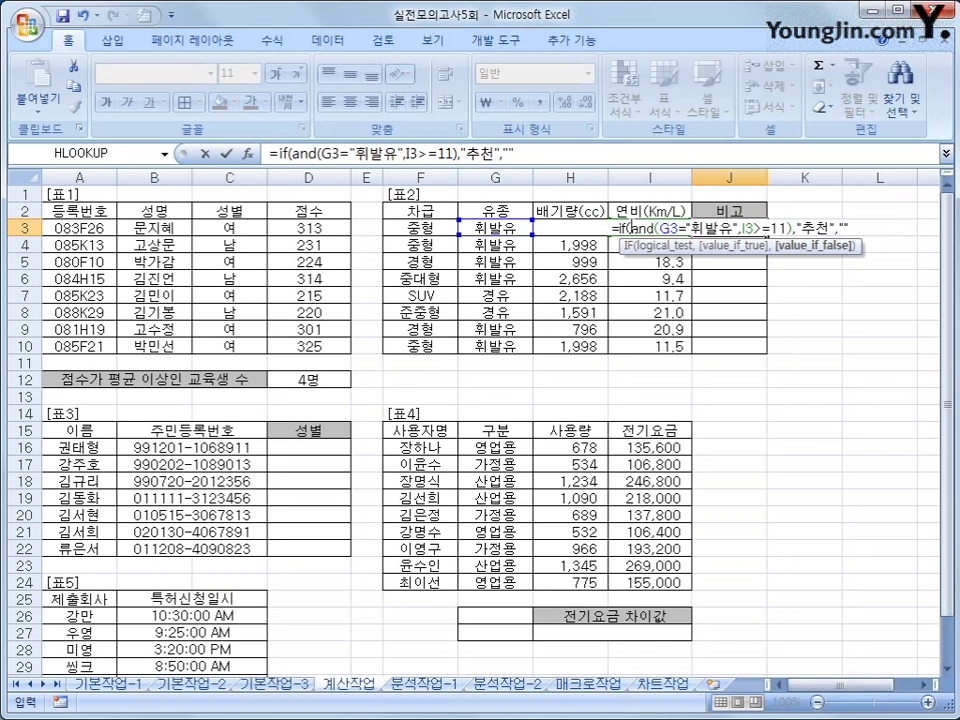
type(")")
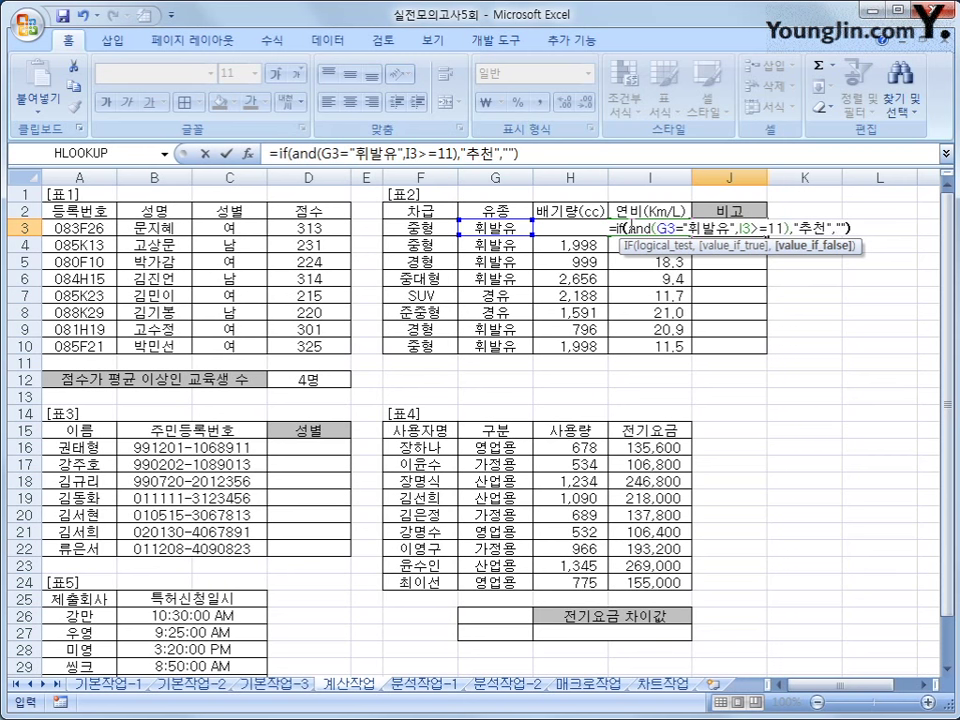
key("Return")
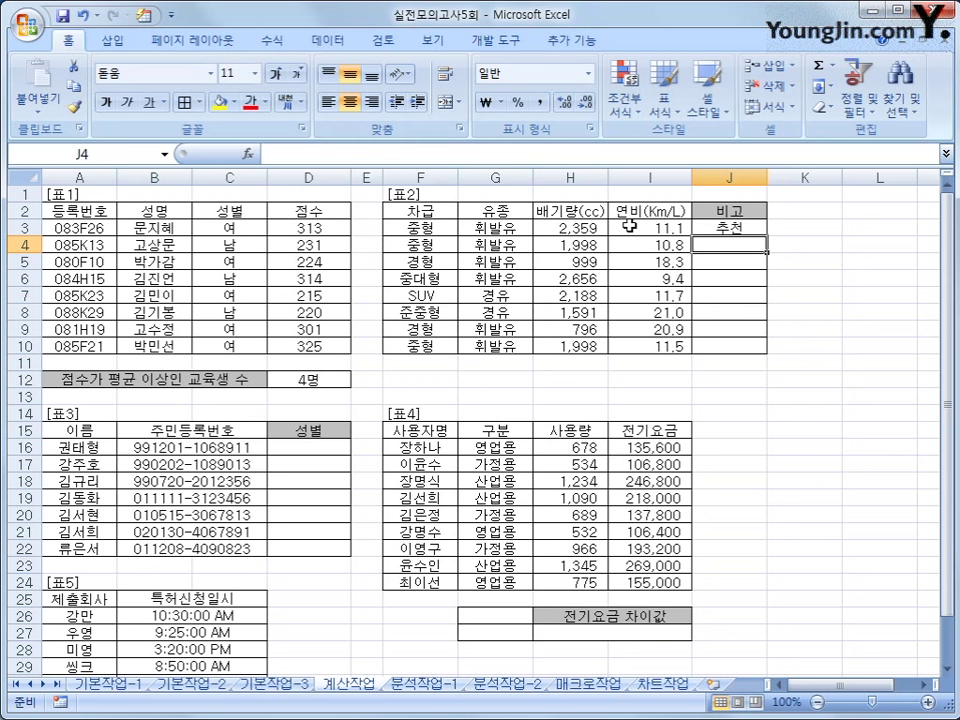
left_click(720, 228)
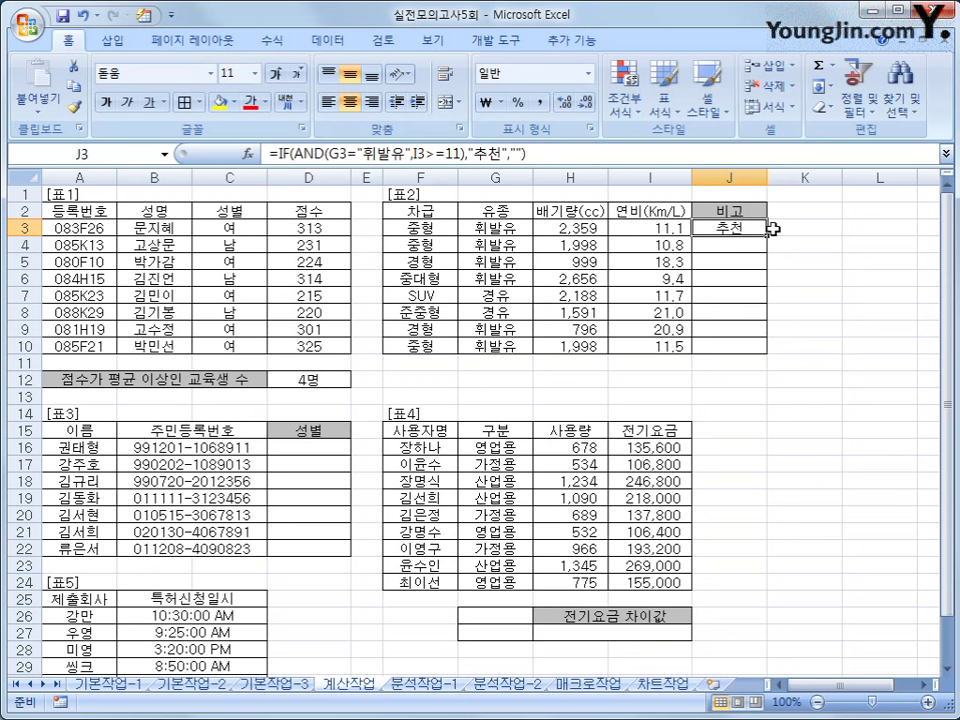
left_click_drag(773, 229, 773, 358)
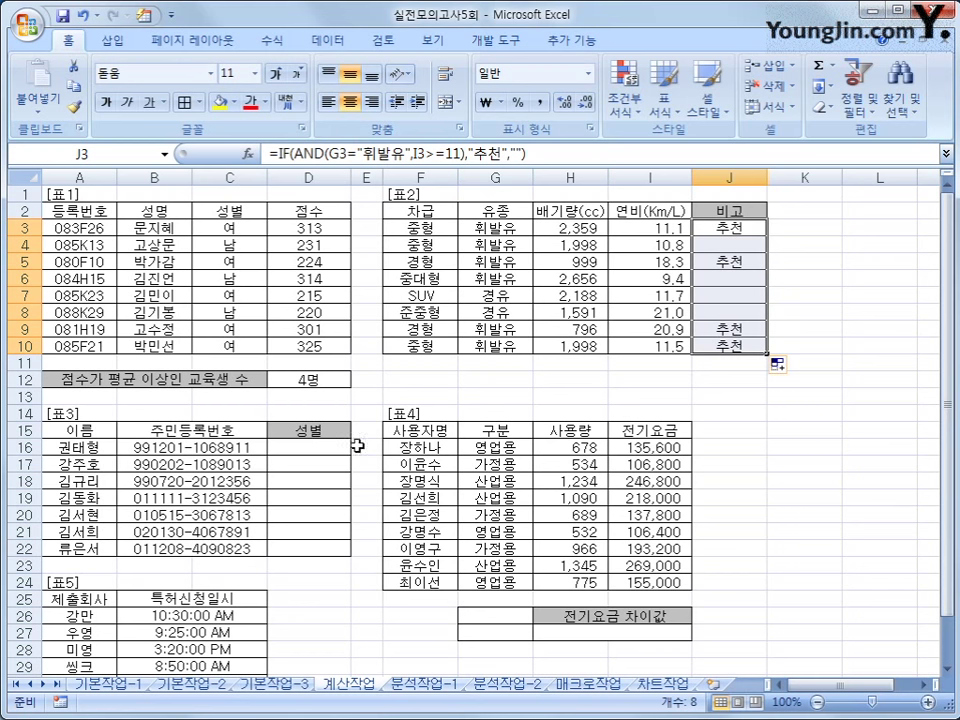
Step: In D16 of 표3's 성별 column, begin an IF formula with an OR function as its logical test
left_click(312, 450)
scroll(313, 453, "down", 3)
scroll(313, 453, "down", 1)
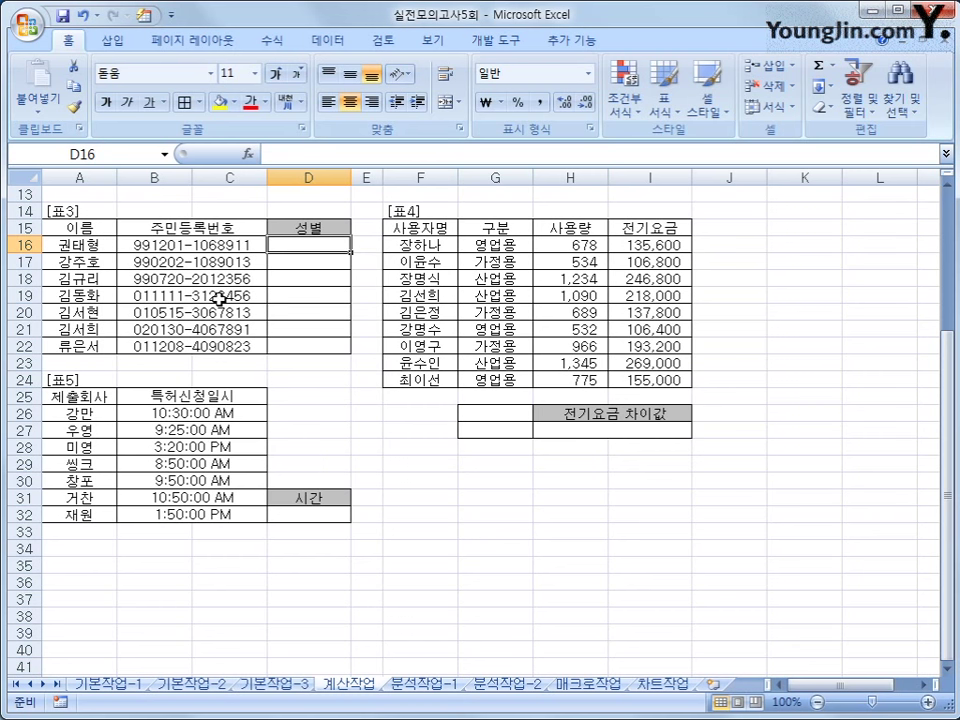
left_click_drag(225, 245, 200, 346)
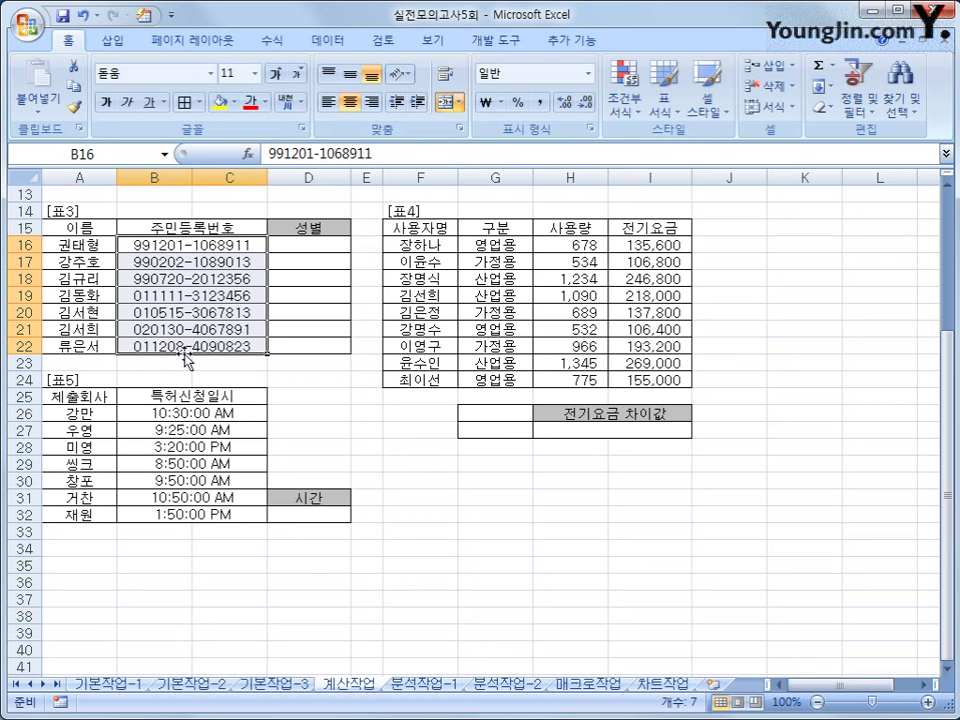
left_click(331, 245)
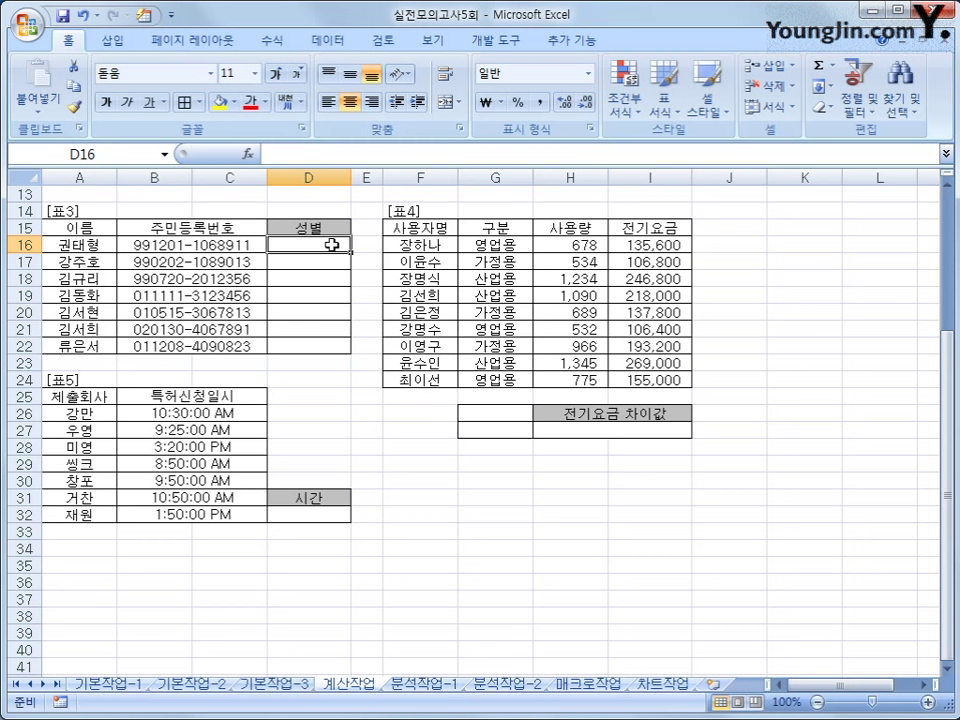
type("=")
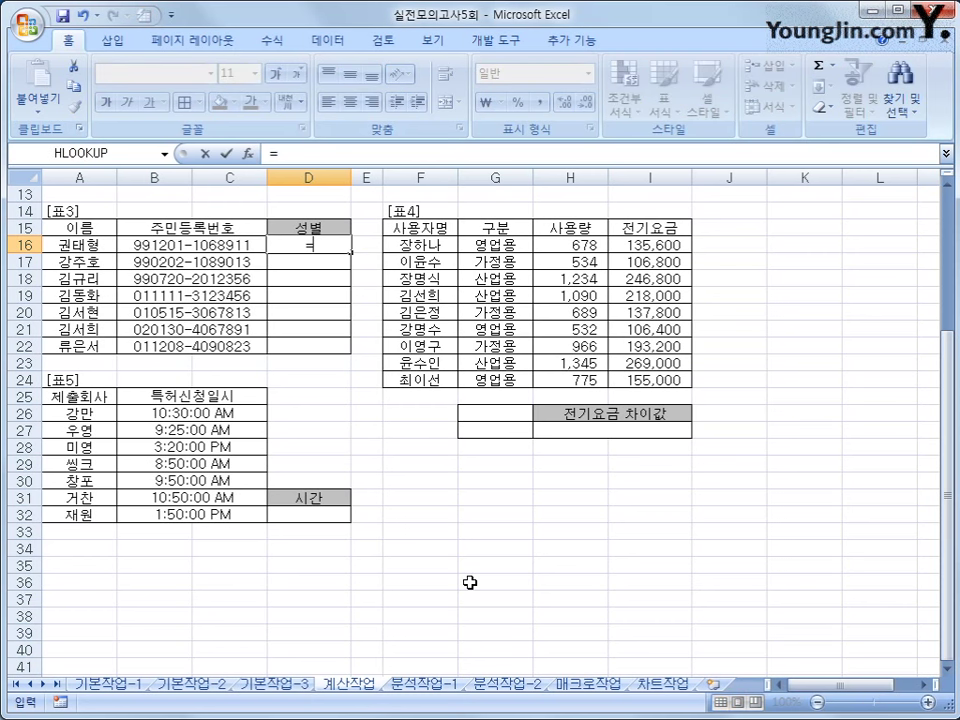
type("if(")
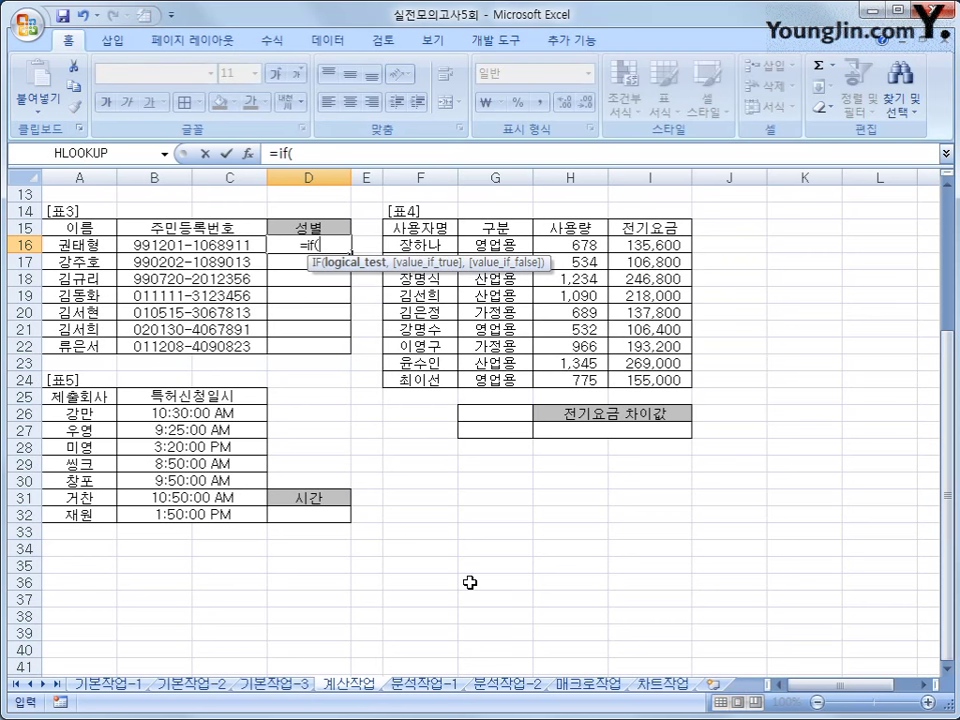
type("or")
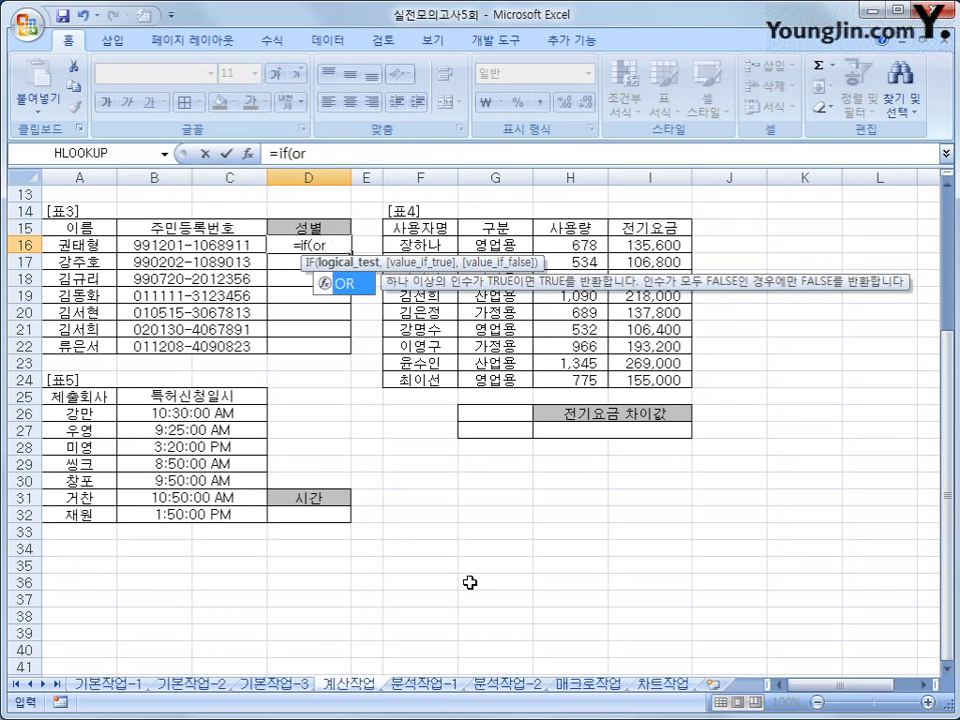
type("(")
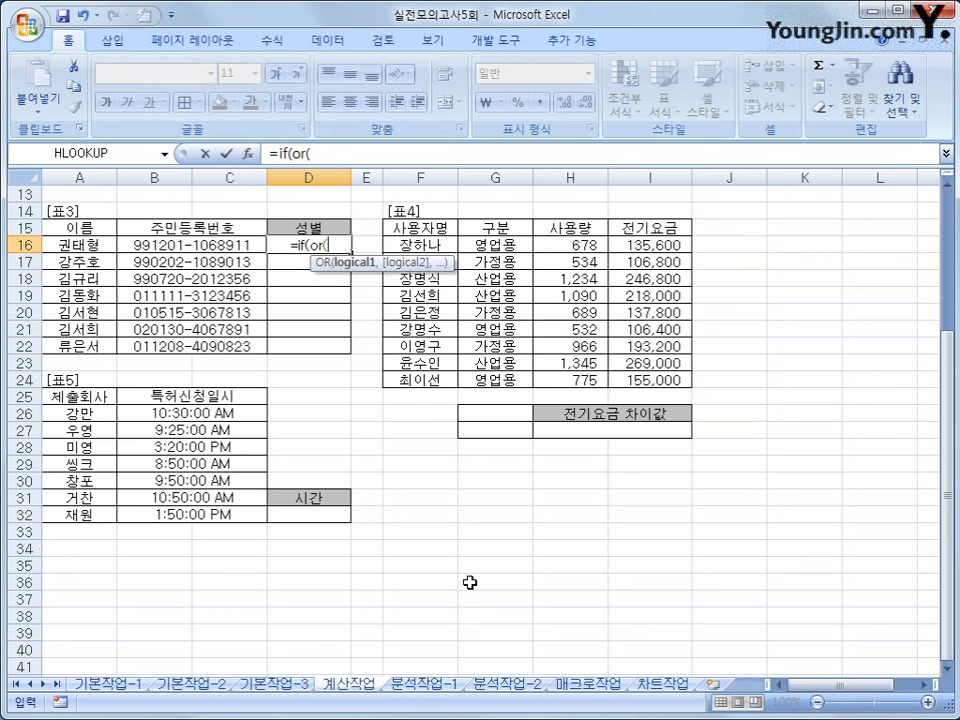
Step: Add MID(B16,8,1)="1" as the first condition of the OR test in D16
type("mid(")
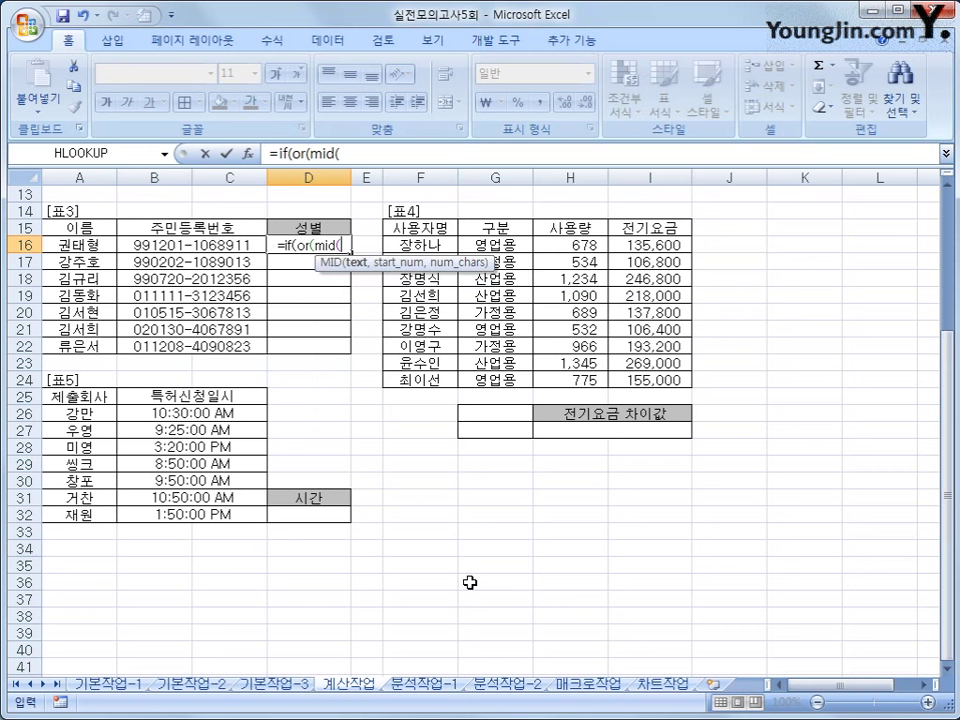
key("Left")
key("Left")
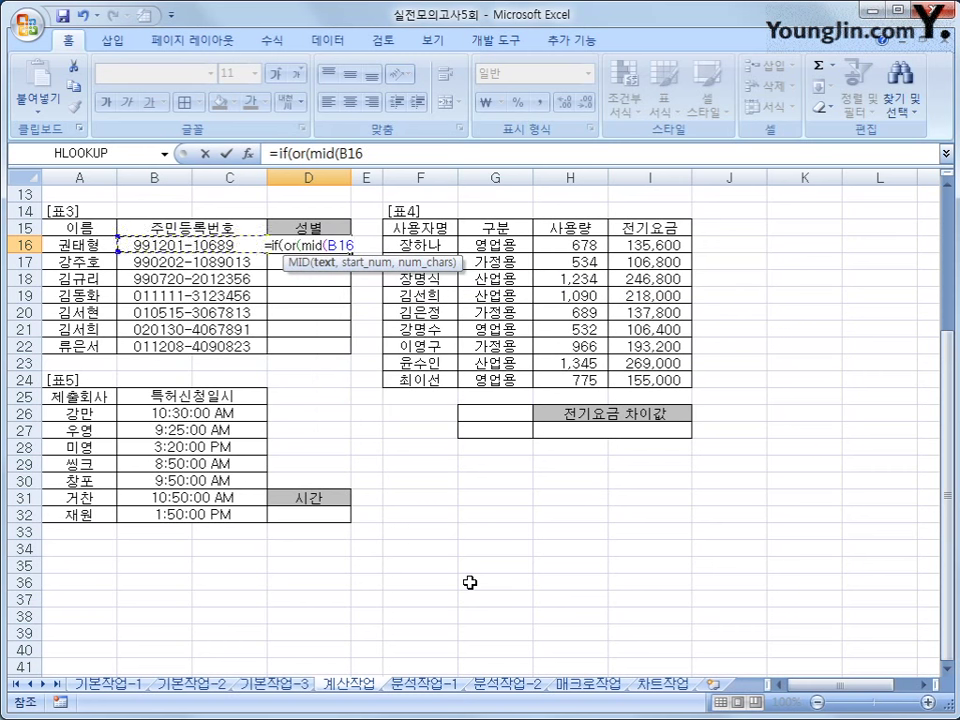
type(",8,1")
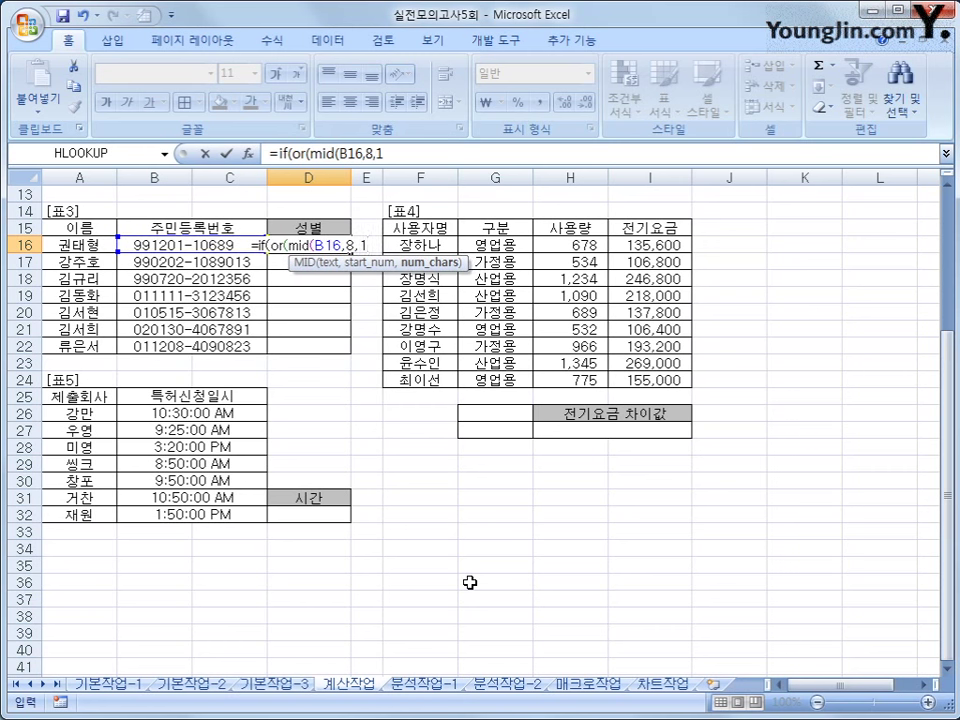
type(")=")
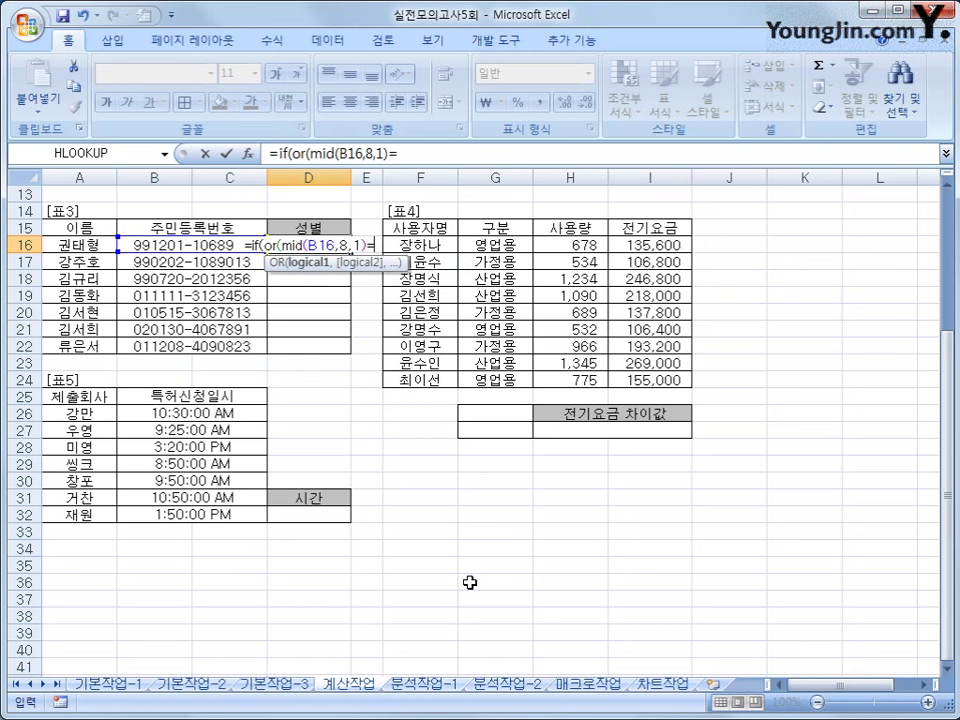
type("\"1")
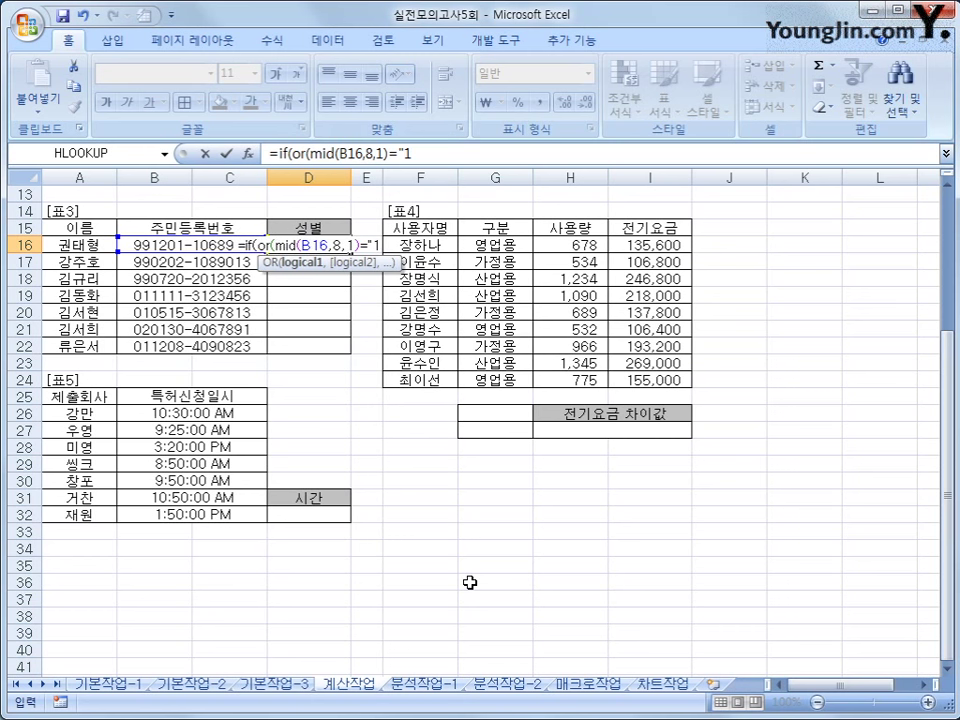
type("\",")
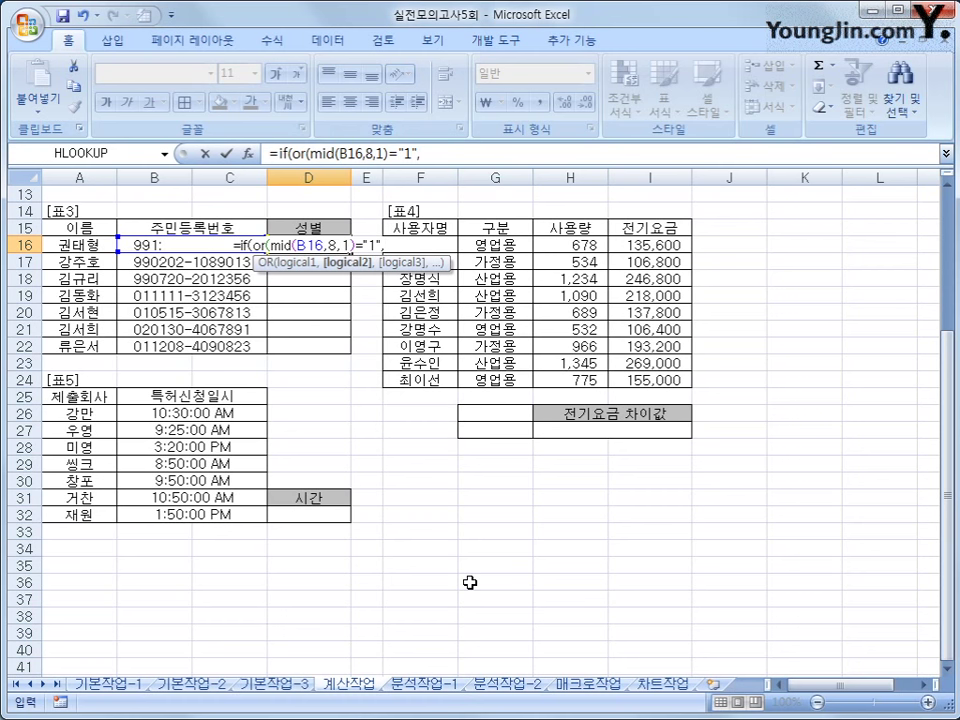
Step: Add MID(B16,8,1)="3" as the second OR condition in D16 and close the OR function
type("mid(")
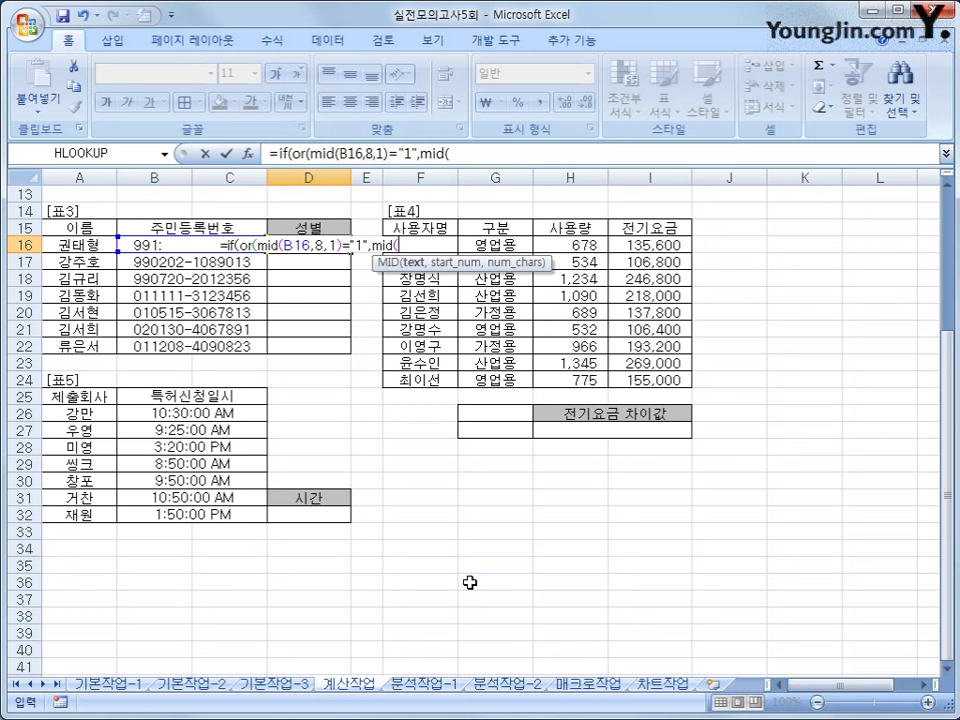
key("Left")
key("Left")
type(",")
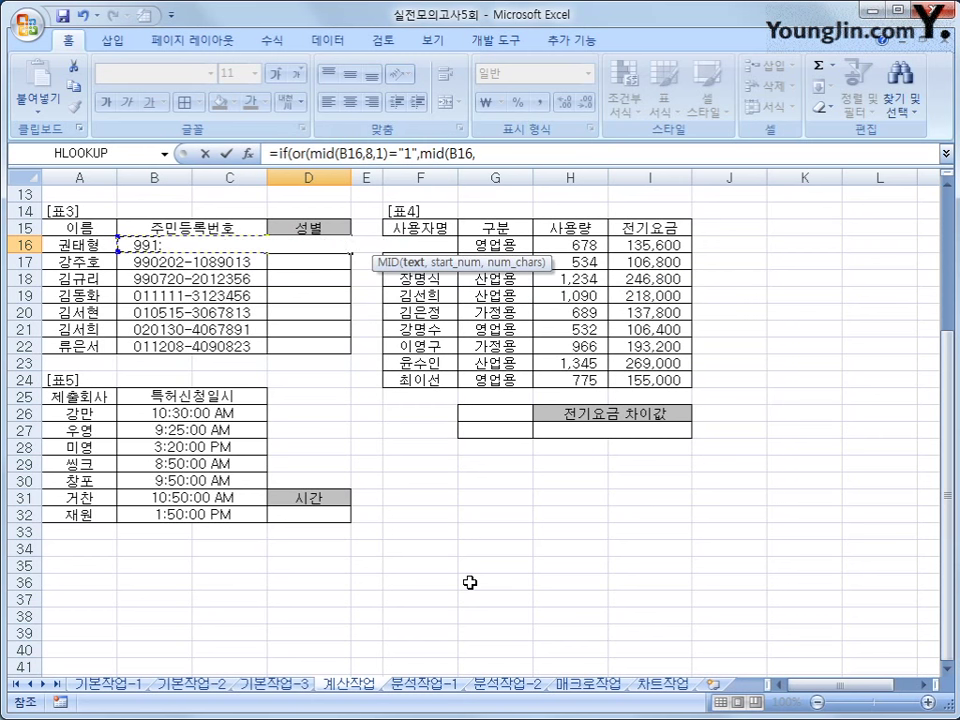
type("8,1)=")
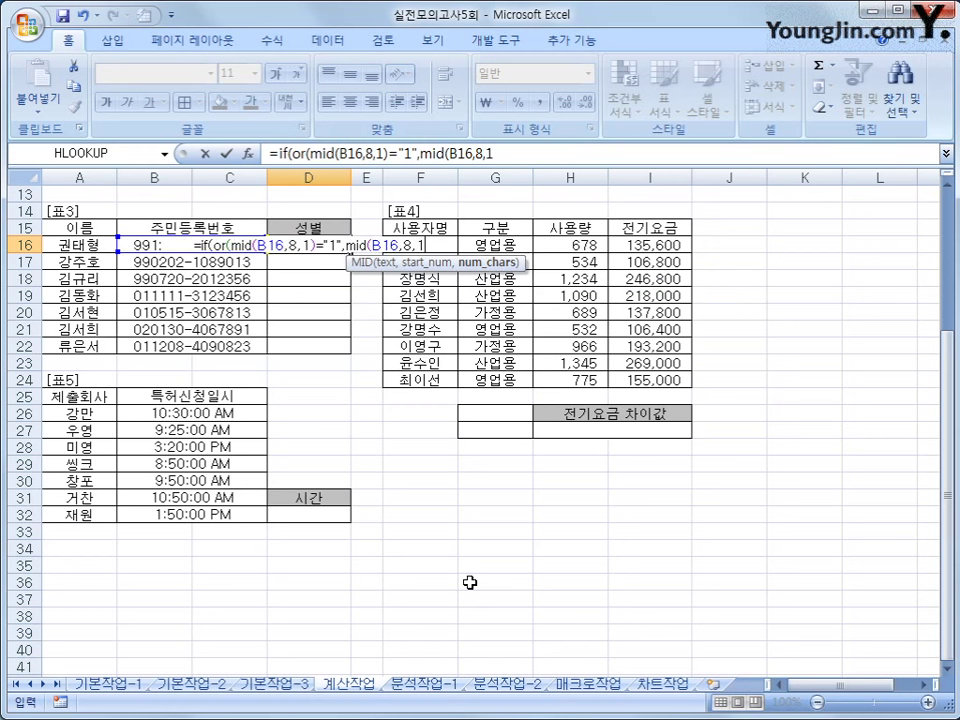
type("\"3\"")
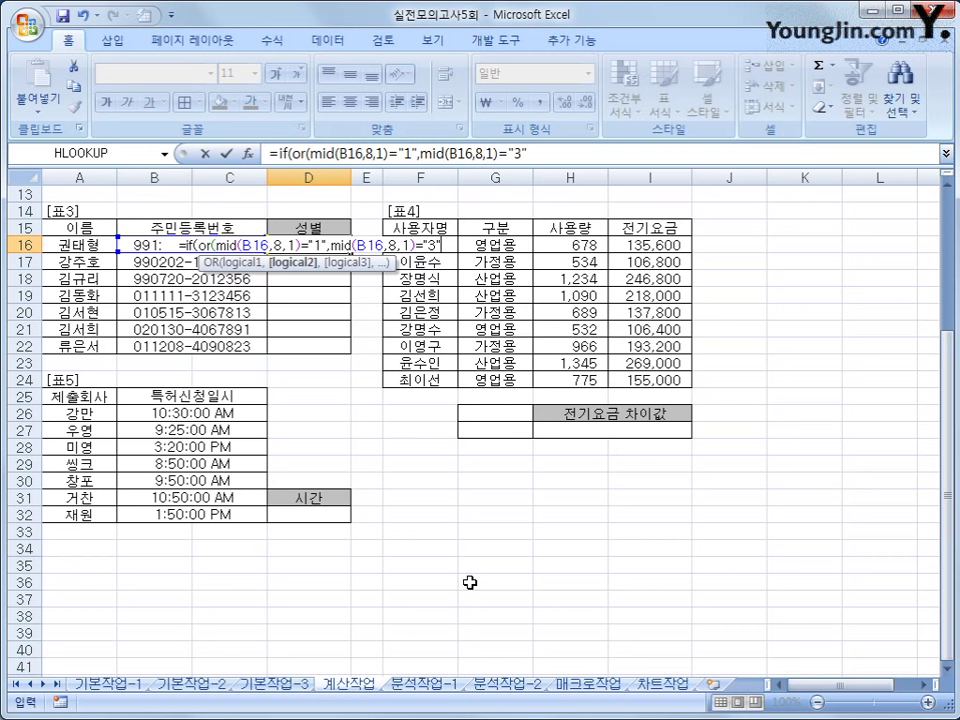
type(")")
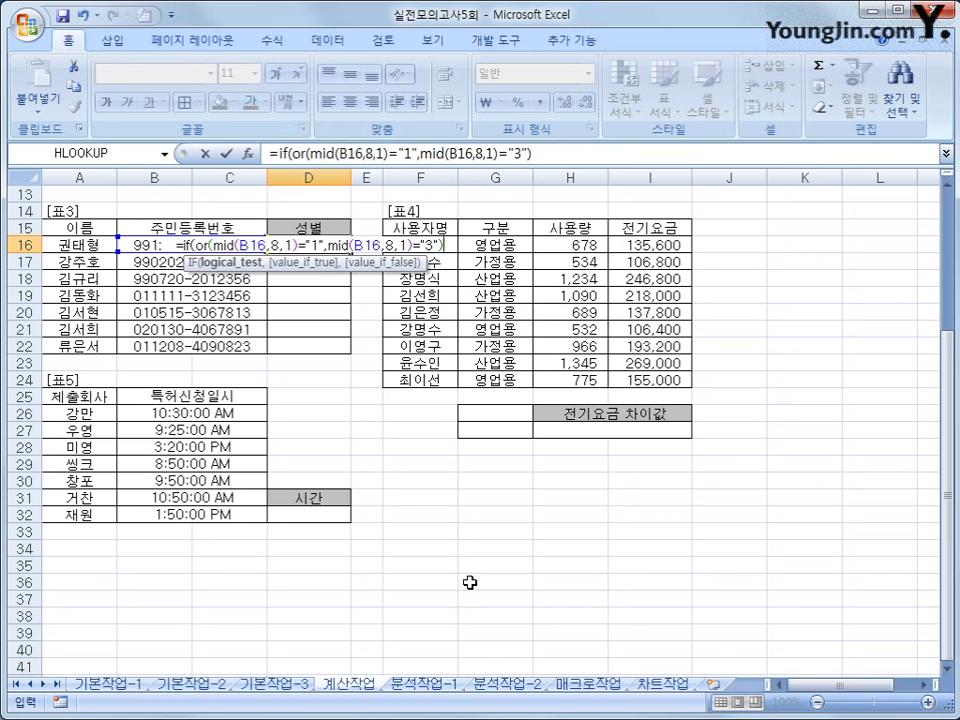
Step: Finish the D16 IF formula with "남" when true and "여" when false, and enter it
type(",")
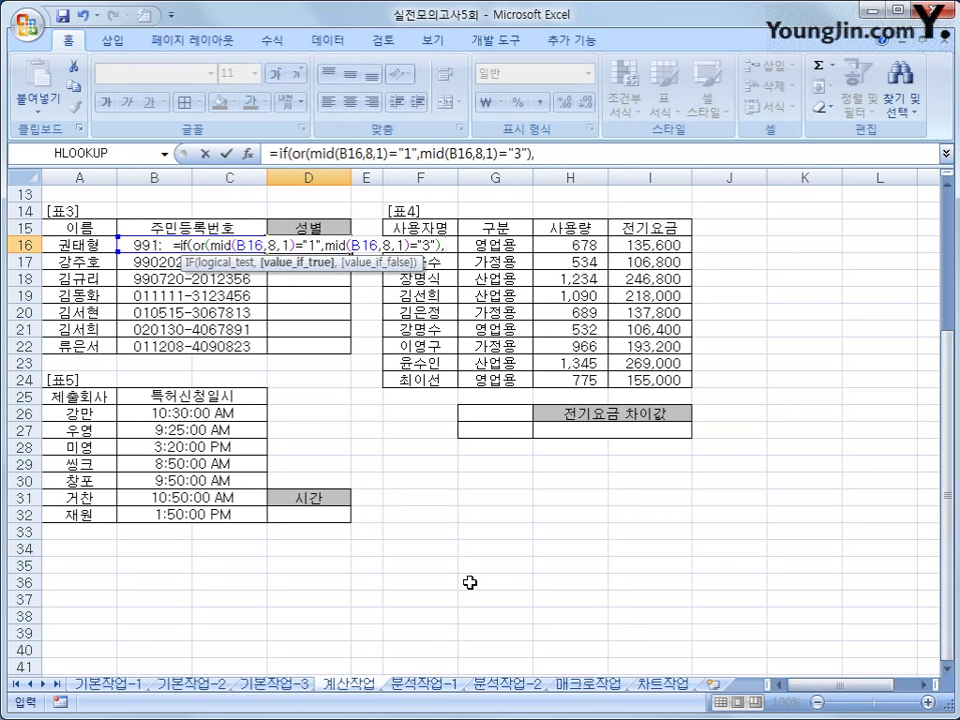
type("\"남")
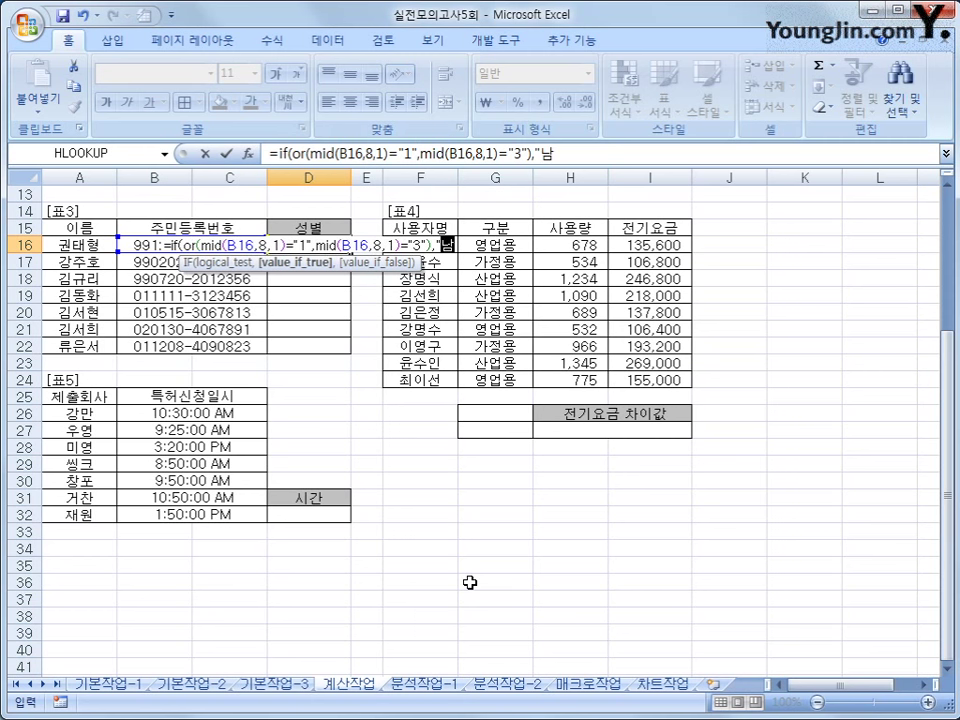
type("\",\"여")
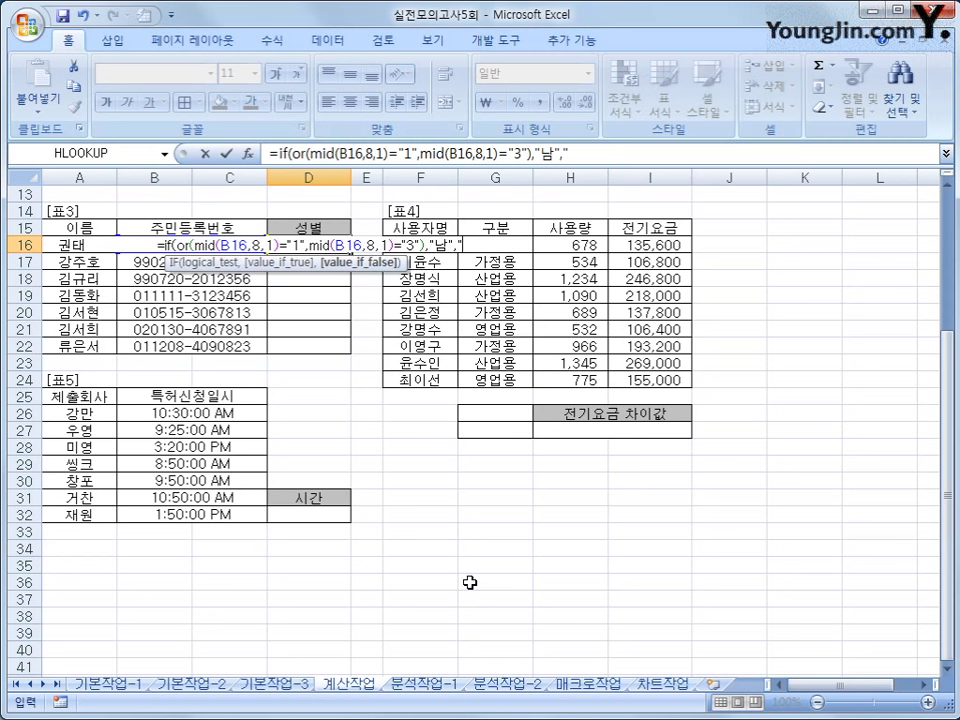
type("\"")
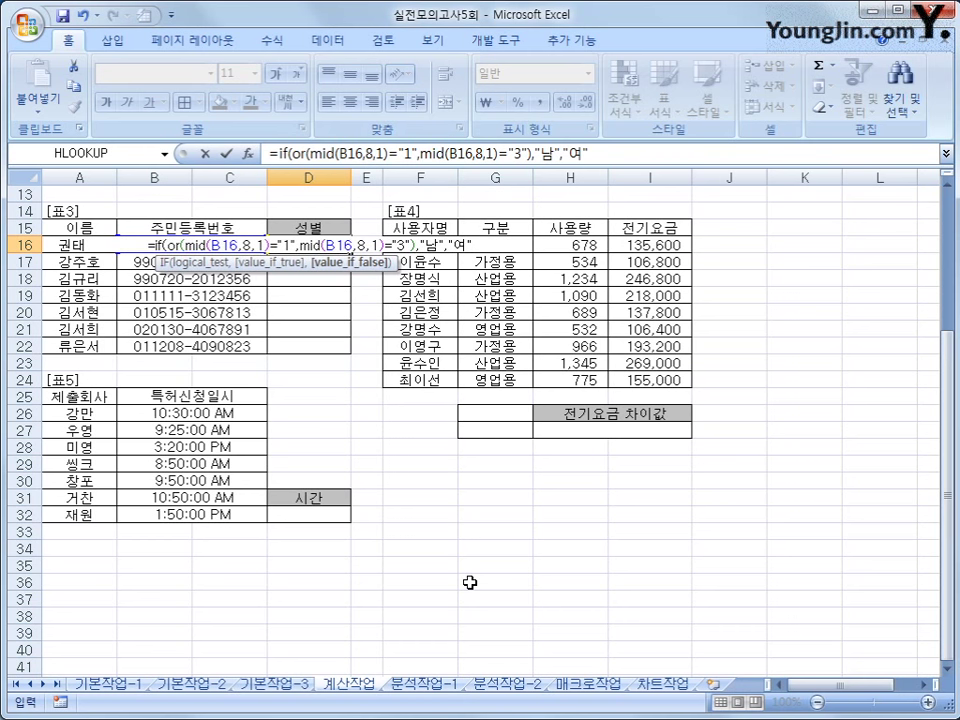
type(")")
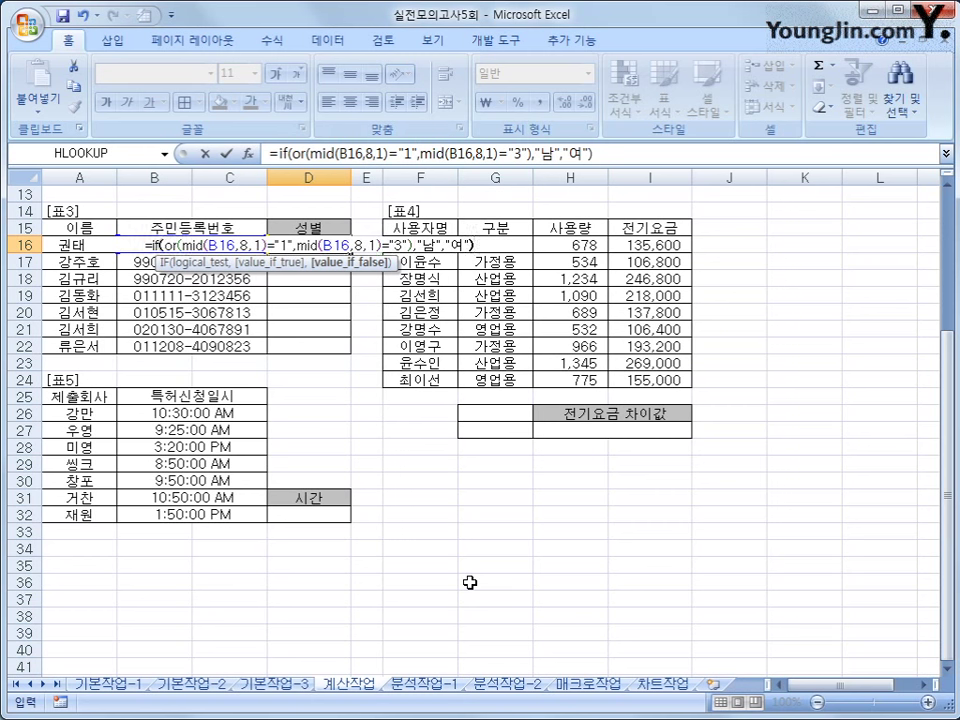
key("Return")
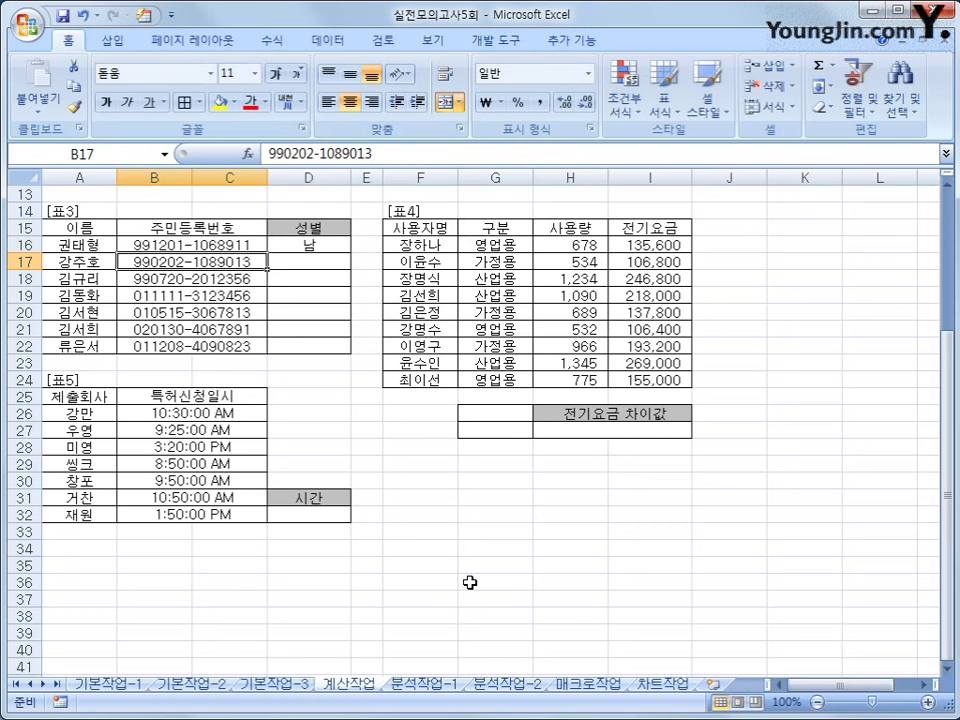
Step: Fill the D16 gender formula down through D22 of 표3's 성별 column
left_click(330, 244)
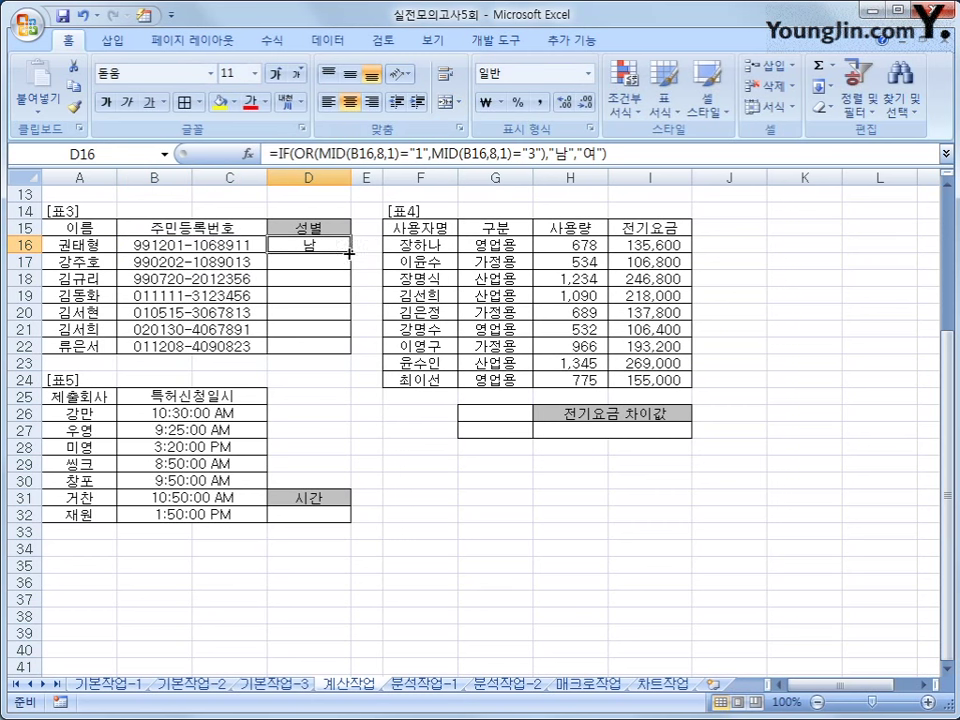
left_click_drag(349, 254, 333, 360)
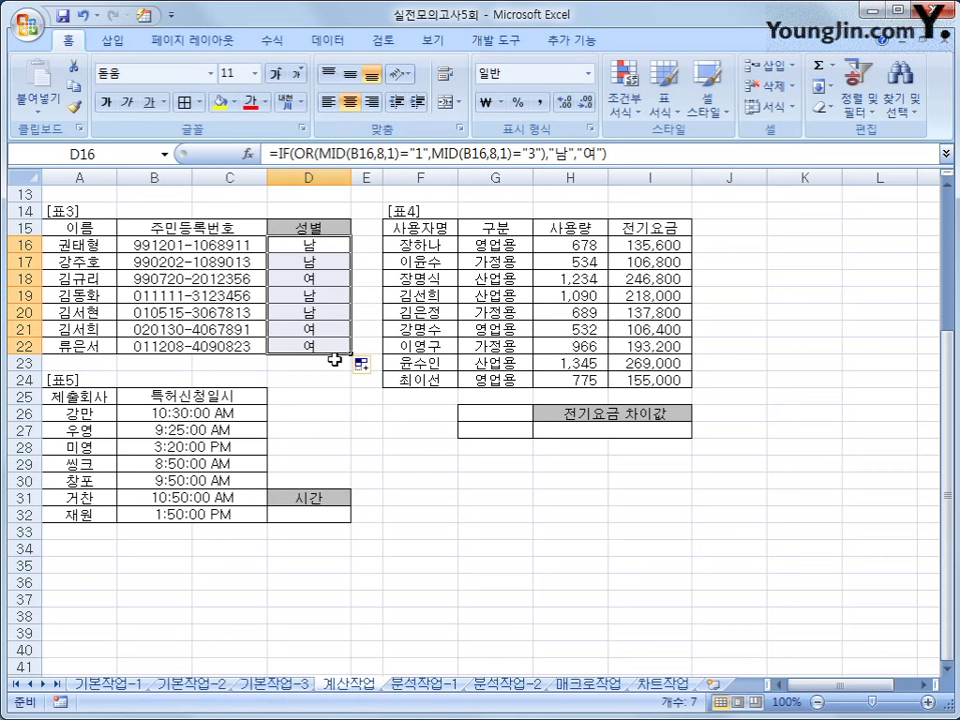
left_click(318, 346)
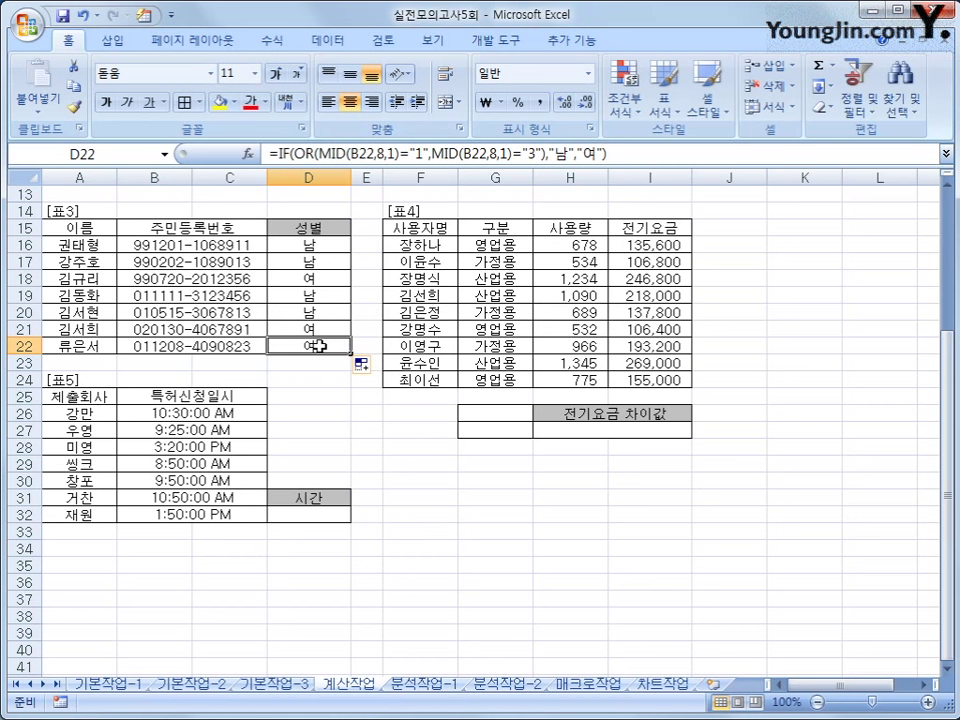
Step: Copy the 구분 heading and a 가정용 entry from 표4 into G26:G27 as the criteria range
left_click(510, 229)
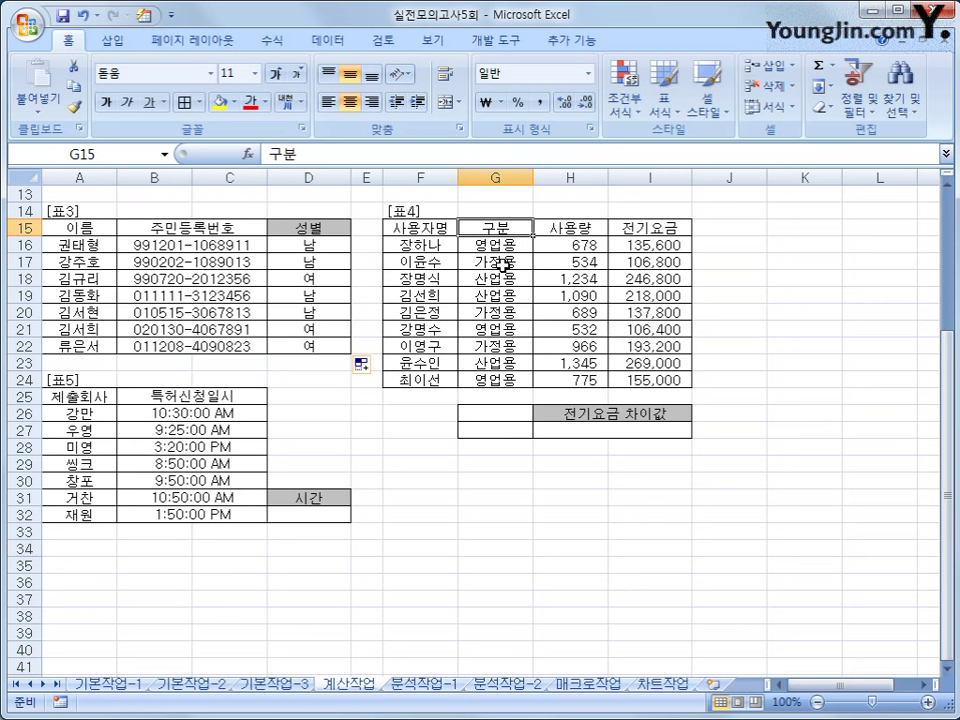
left_click(503, 263, "ctrl")
key("ctrl+c")
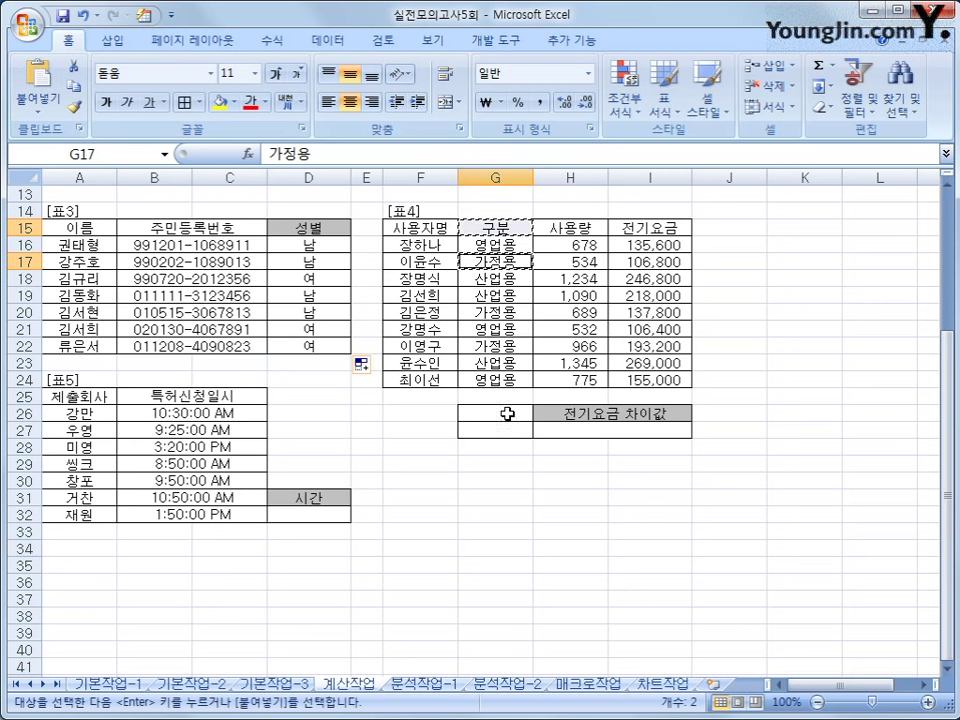
left_click(508, 413)
key("ctrl+v")
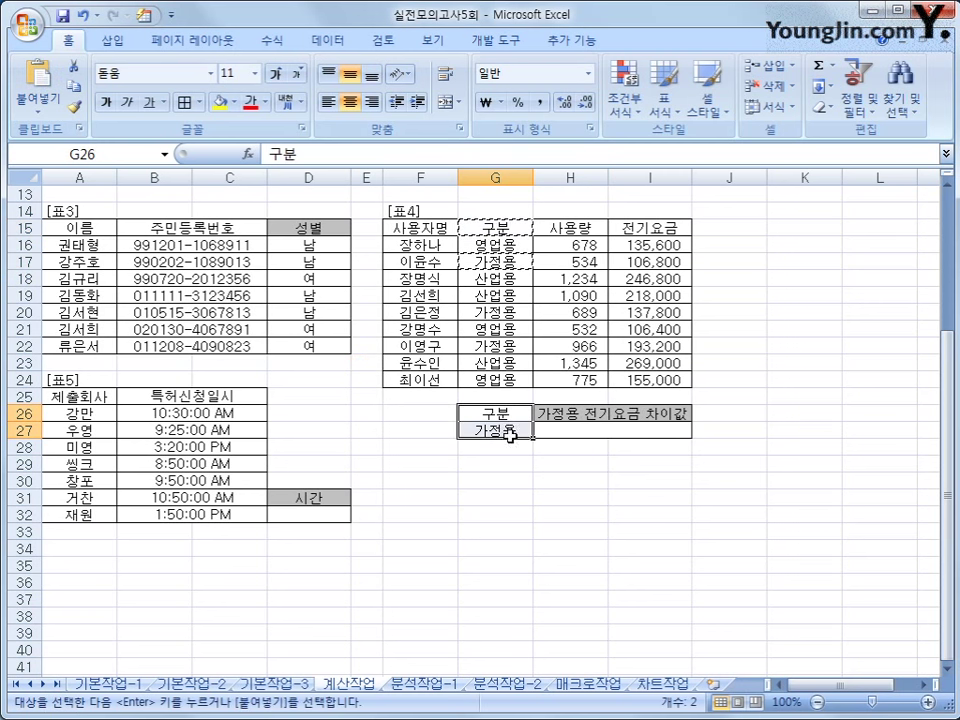
Step: Insert the DMAX function from the 데이터베이스 category in H27, under the 전기요금 차이값 heading
left_click(553, 432)
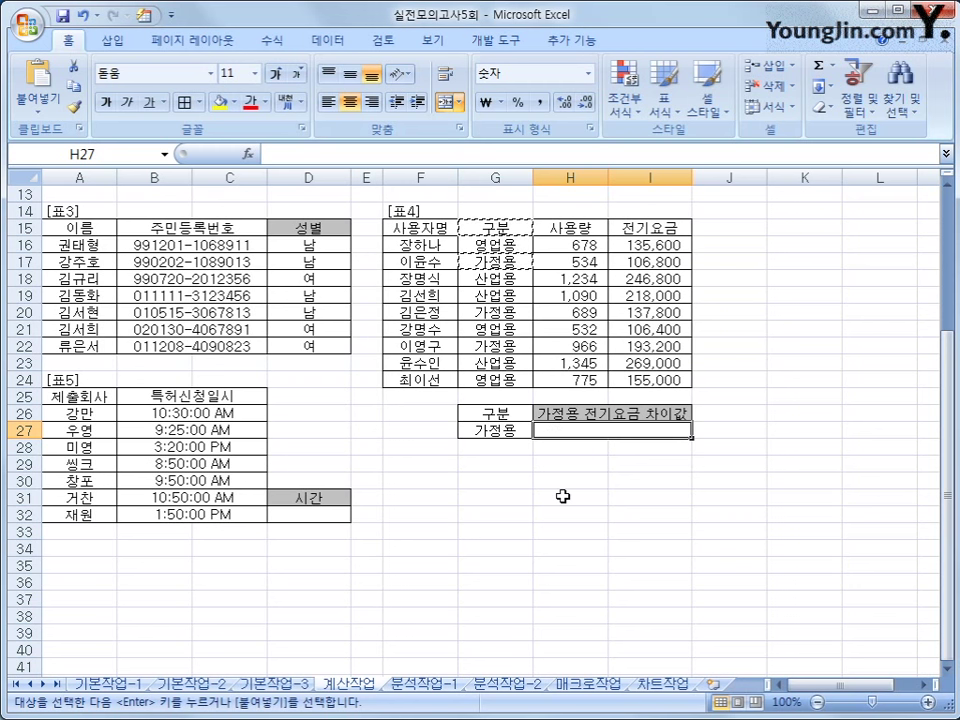
left_click(248, 153)
left_click(446, 446)
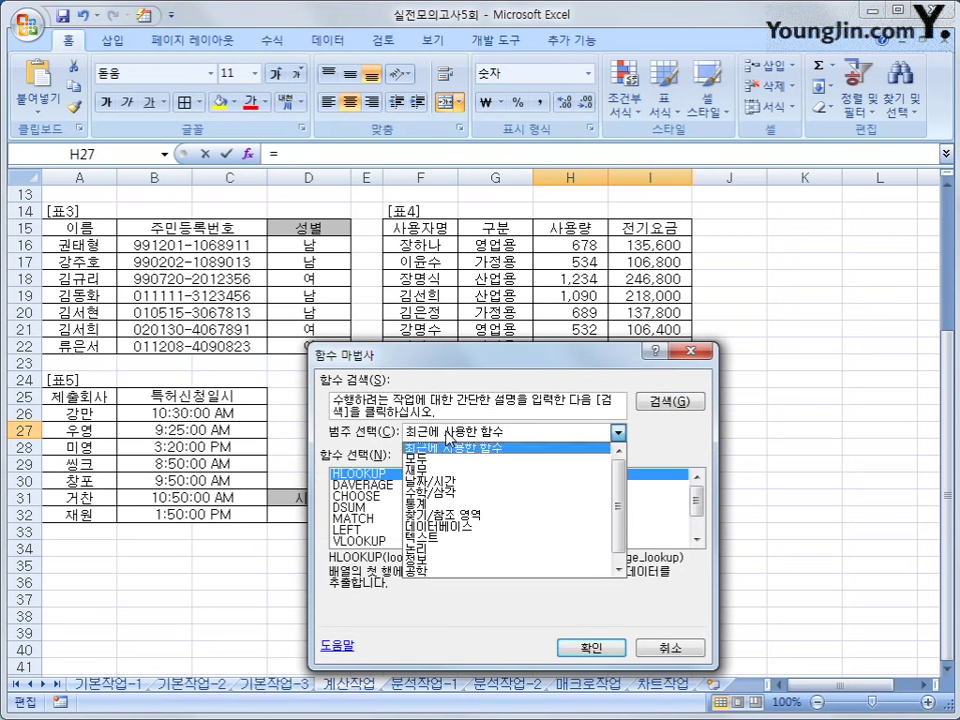
left_click(445, 534)
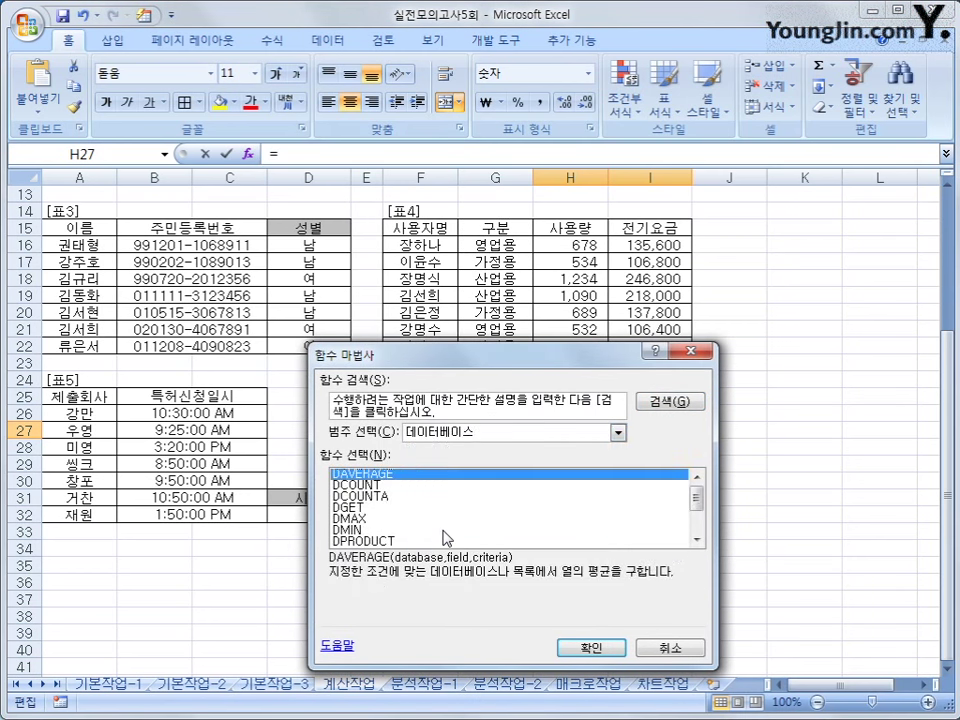
left_click(423, 520)
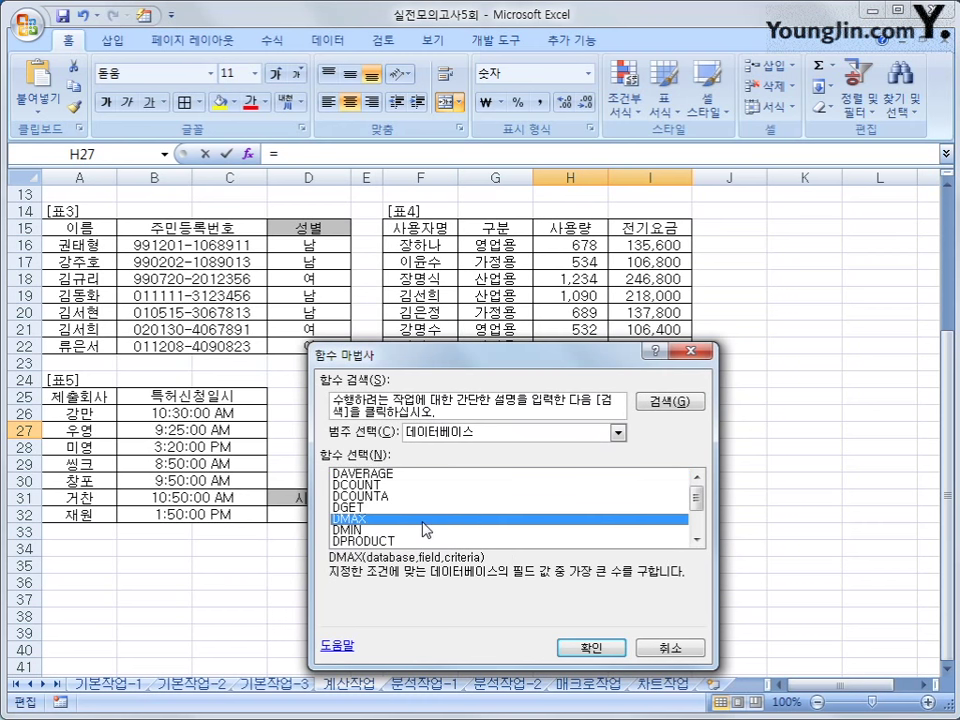
left_click(591, 648)
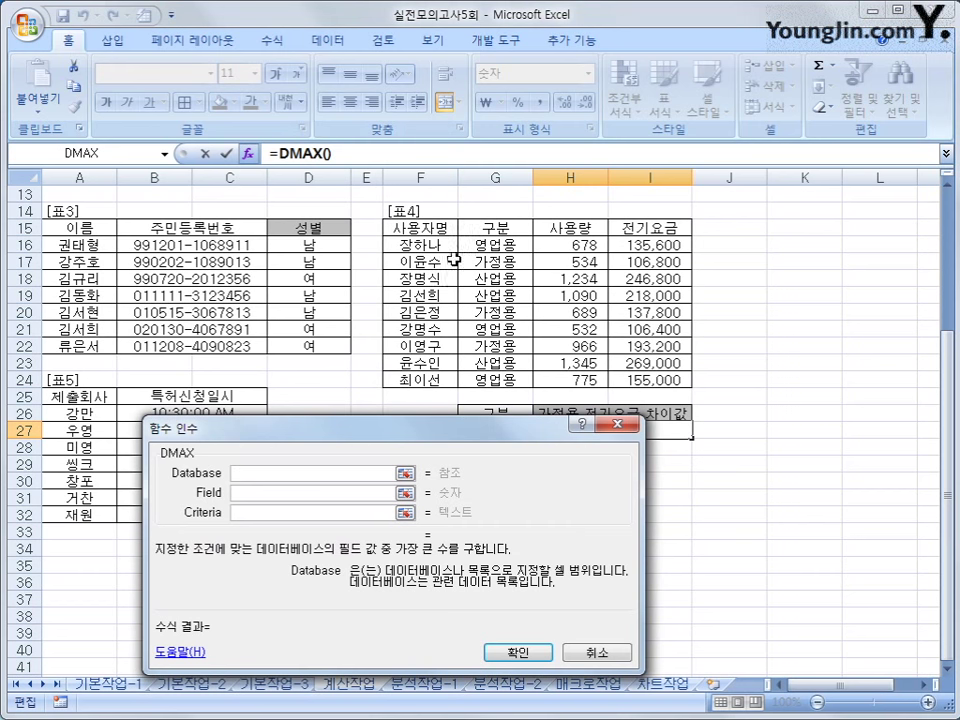
Step: Set DMAX's Database to F15:I24, Field to I15 and Criteria to G26:G27, and confirm the function
left_click_drag(420, 228, 635, 381)
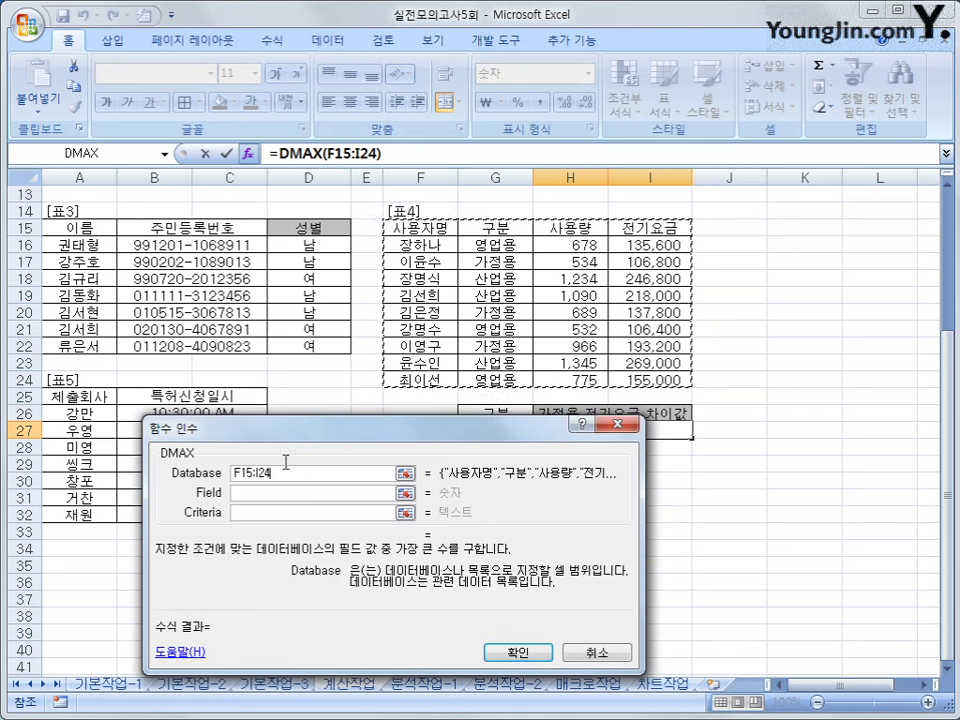
left_click(260, 494)
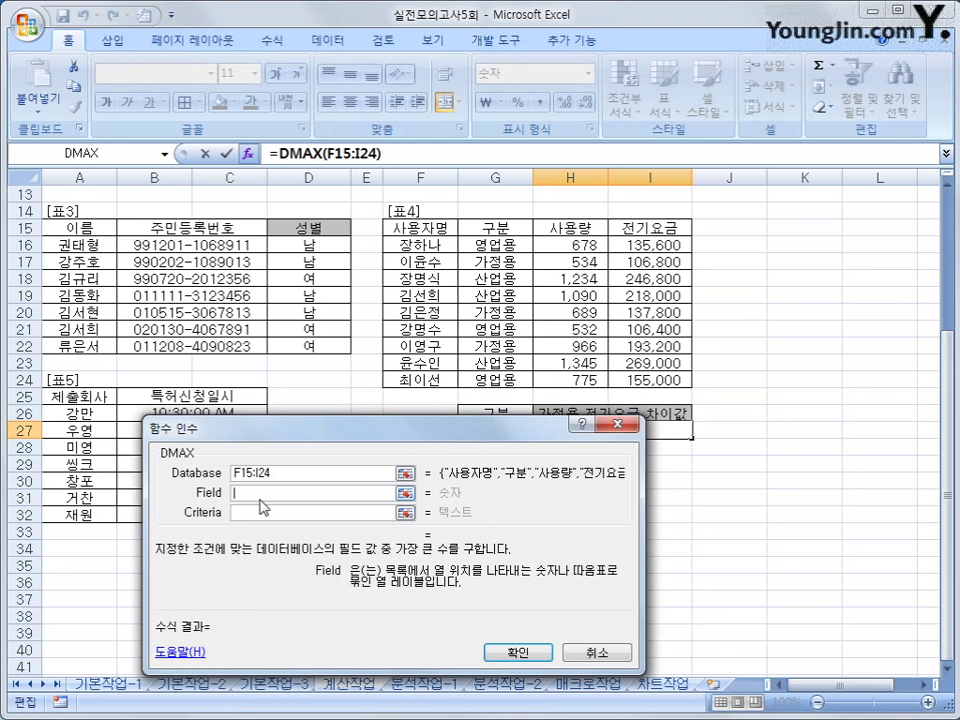
left_click(650, 236)
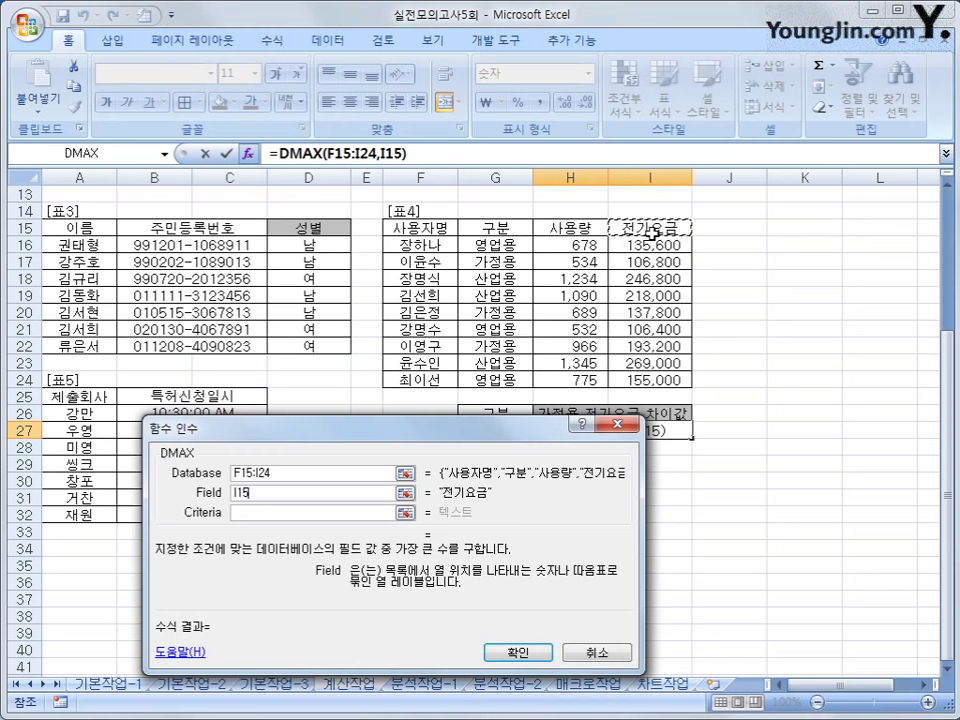
left_click(294, 511)
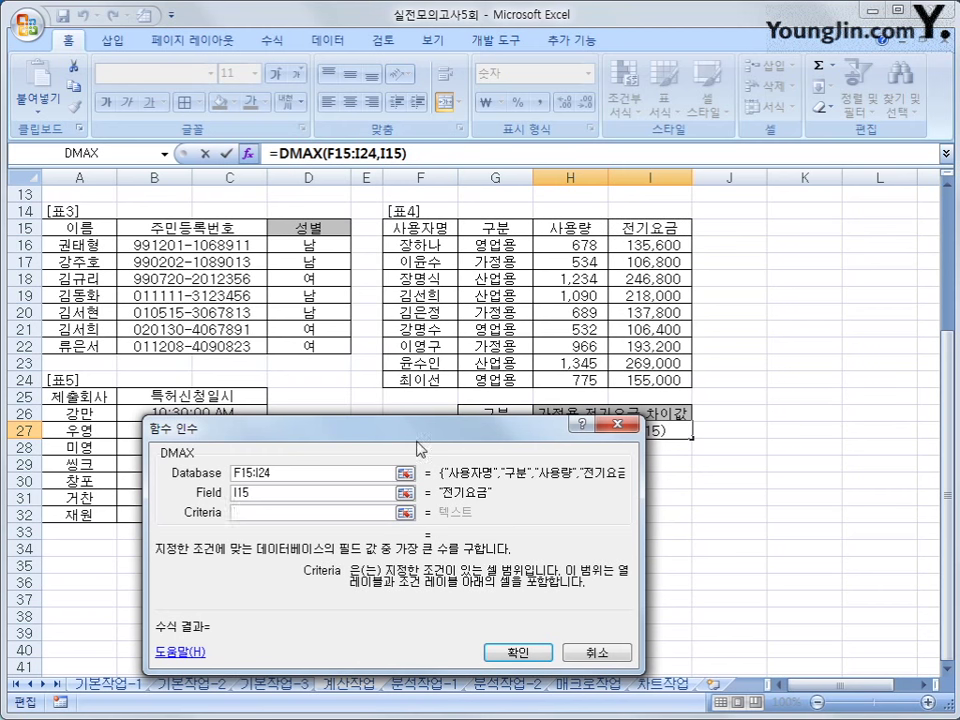
left_click_drag(495, 412, 485, 477)
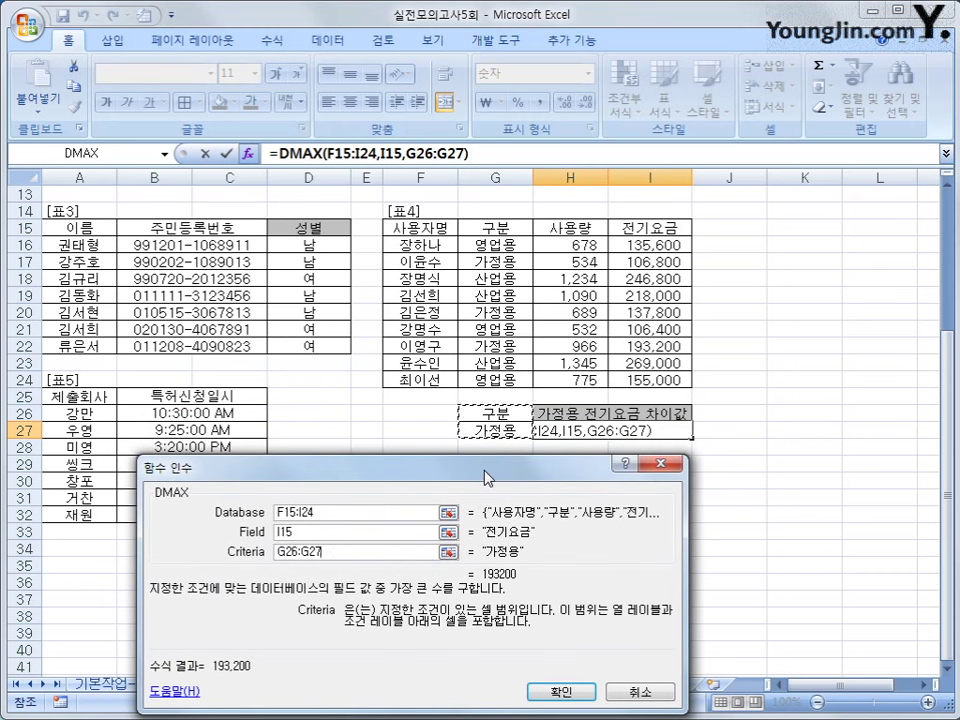
left_click(561, 690)
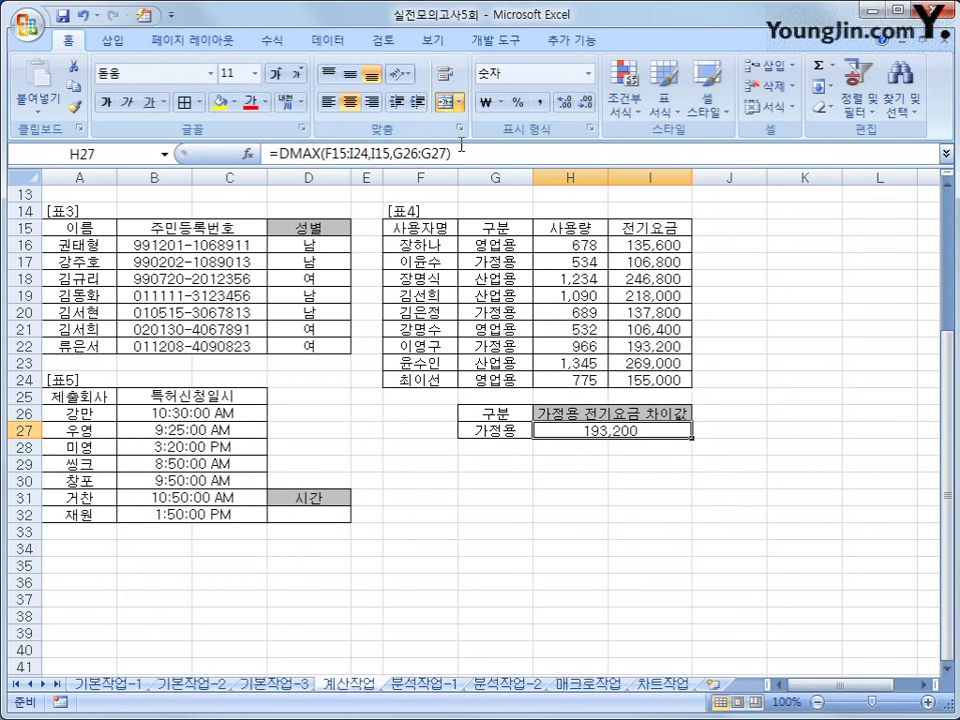
Step: Append a minus sign and a copy of the DMAX expression to the formula in H27
left_click_drag(279, 153, 476, 161)
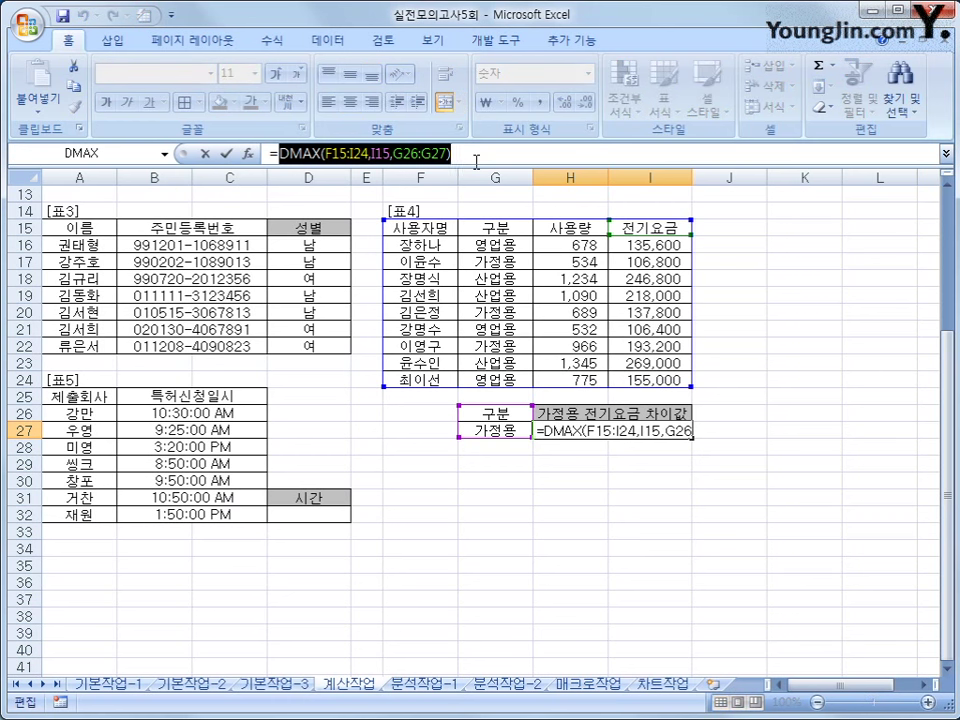
left_click(476, 161)
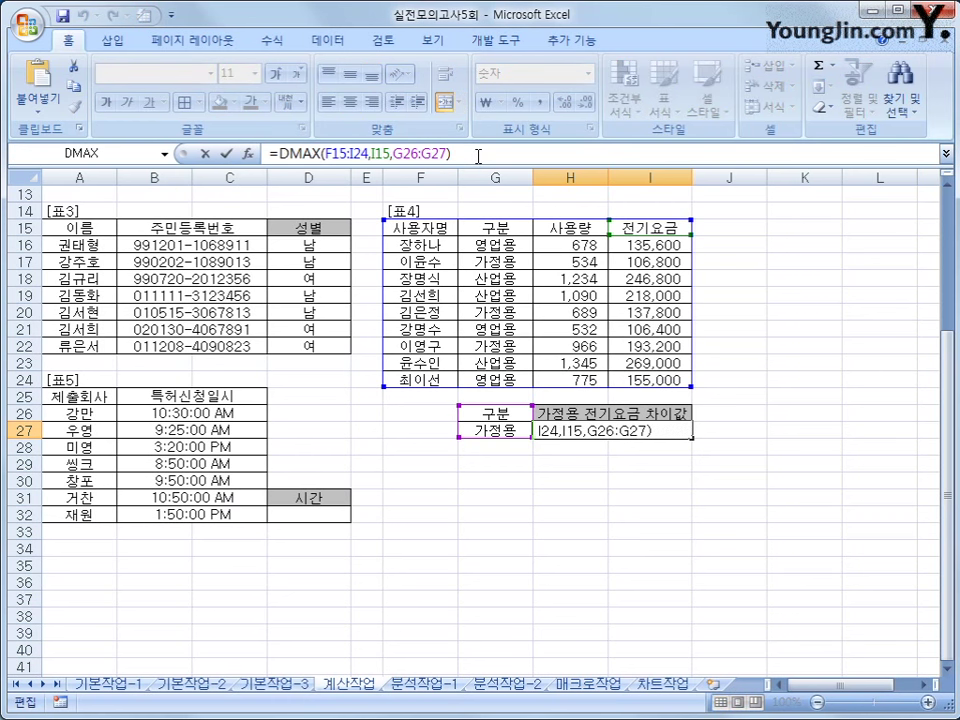
type("-")
key("ctrl+v")
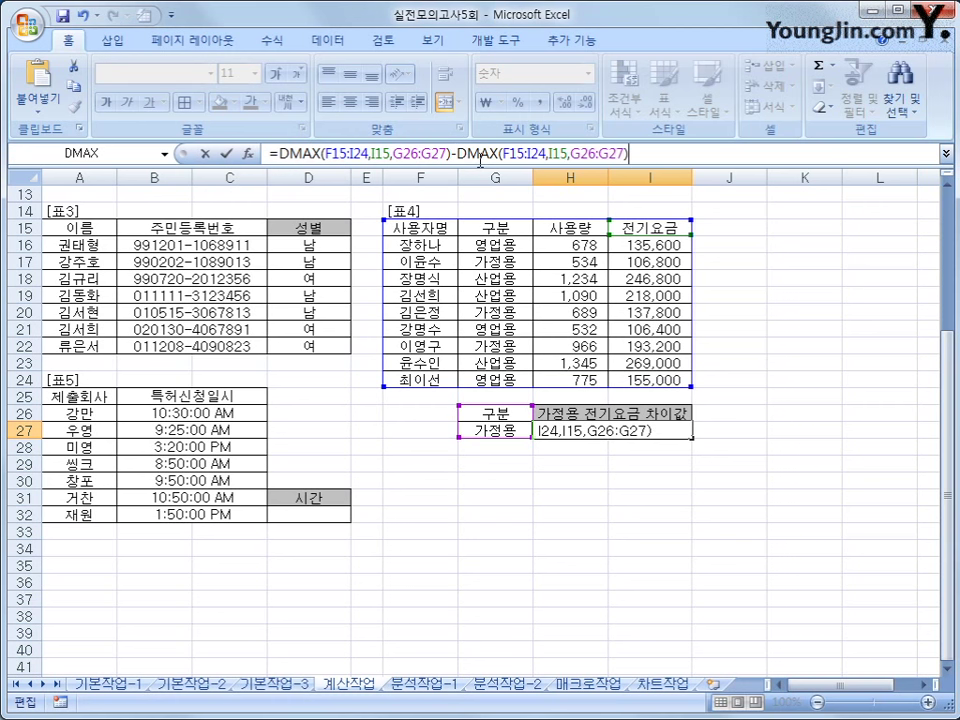
Step: Change the second DMAX in the H27 formula to DMIN and enter the formula
left_click_drag(481, 155, 496, 157)
type("I")
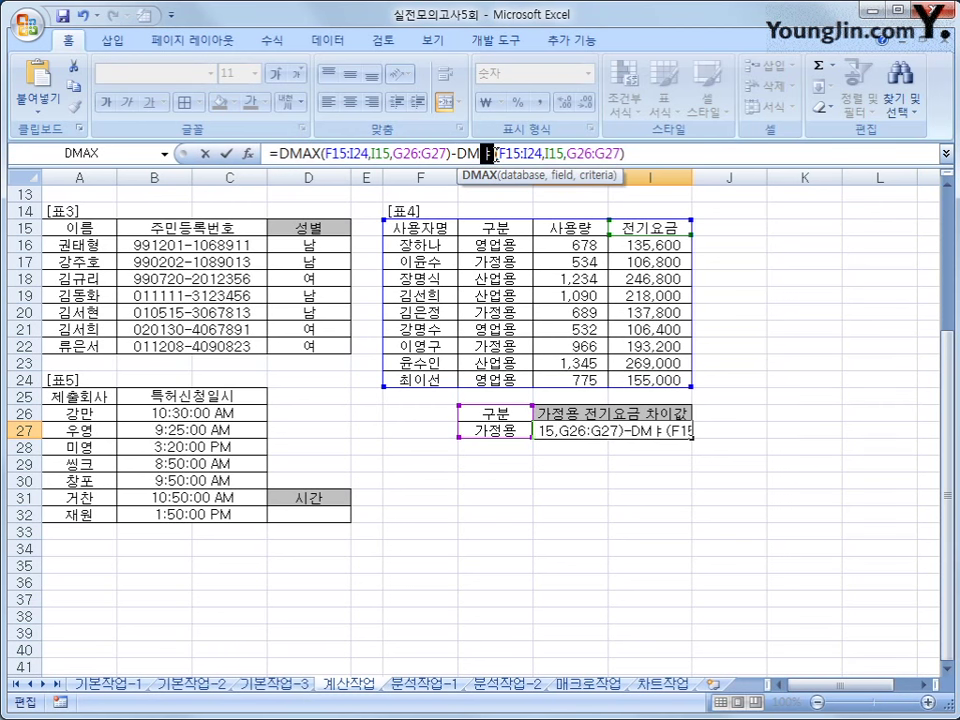
type("n")
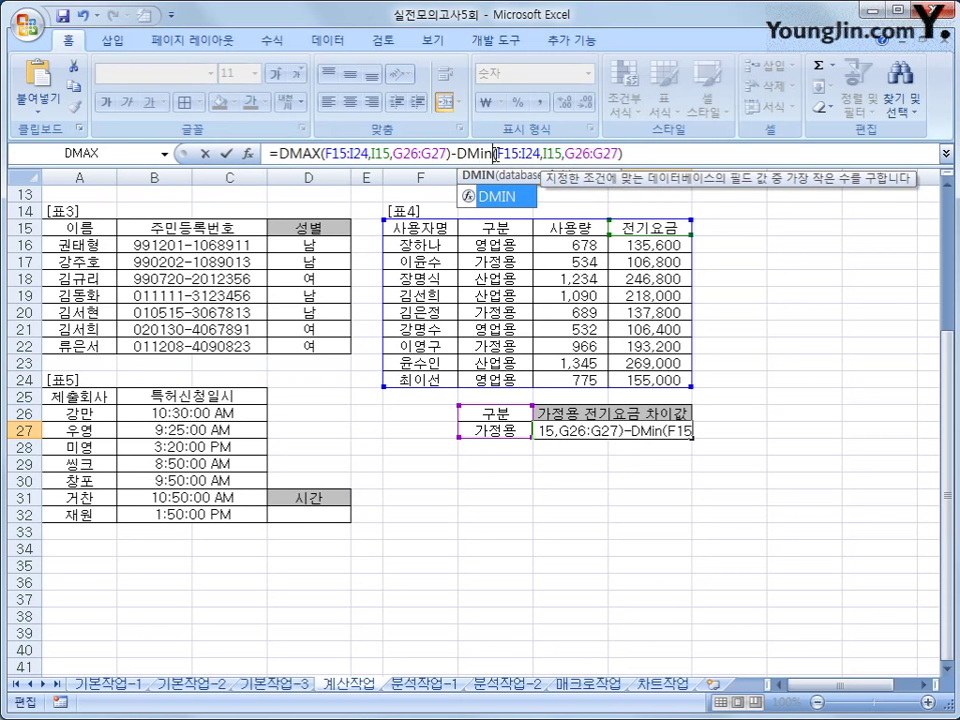
key("Return")
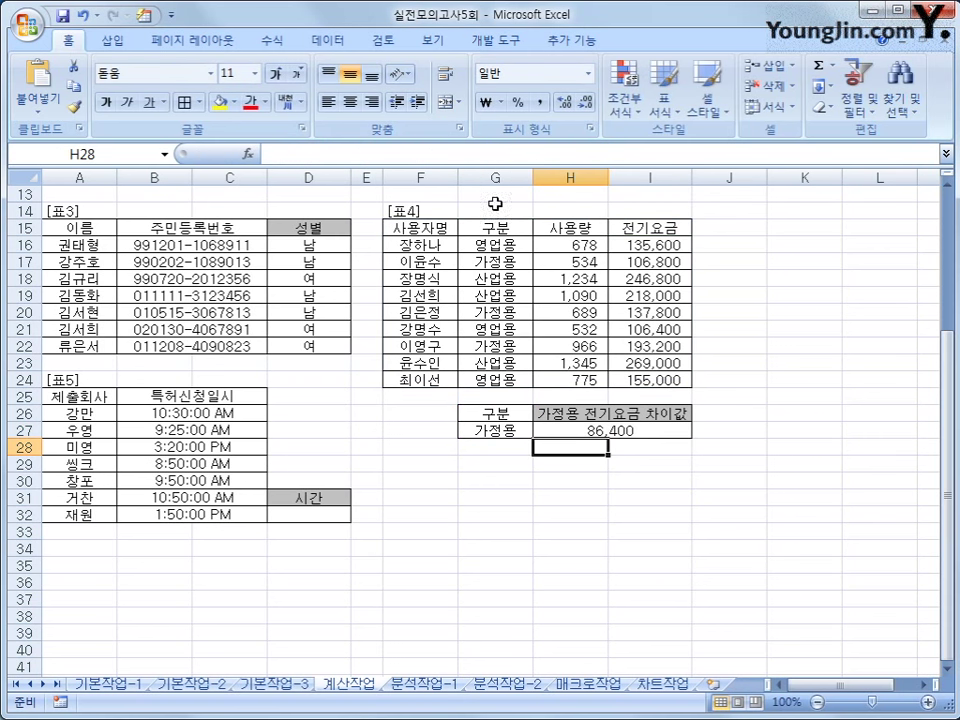
left_click(565, 431)
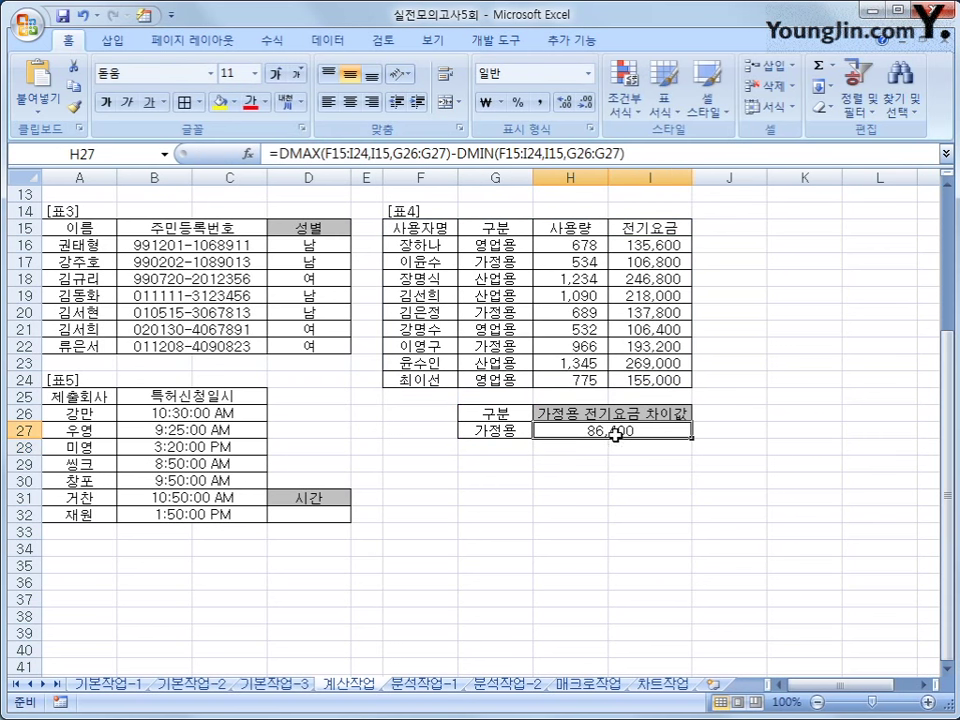
left_click(560, 412)
left_click(562, 428)
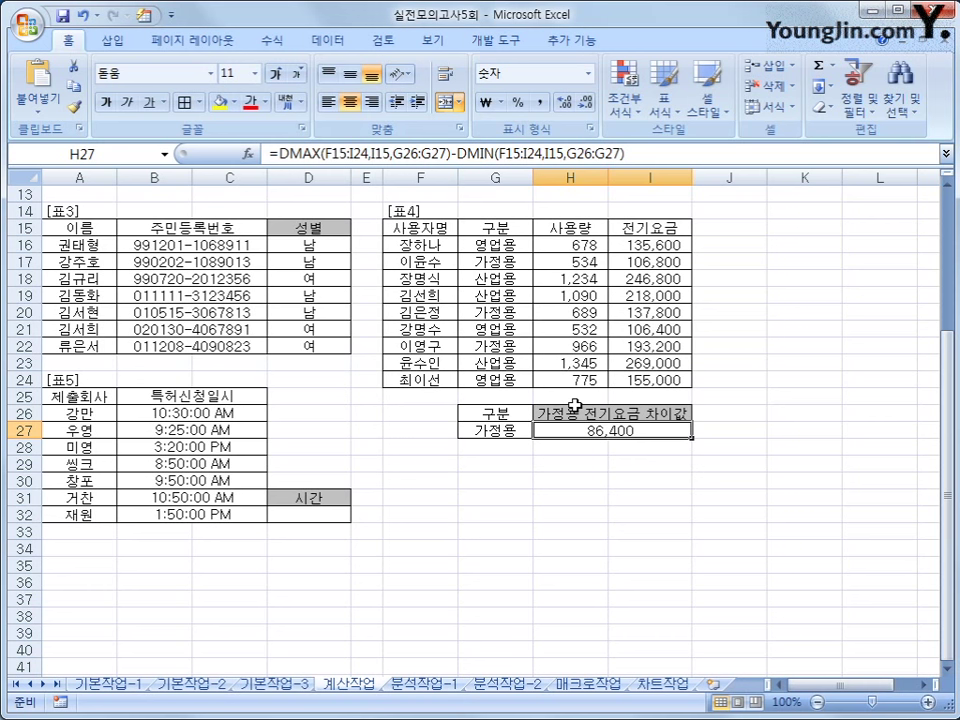
Step: In D32 under 표5's 시간 heading, begin an HOUR formula with a nested SMALL function
left_click(319, 517)
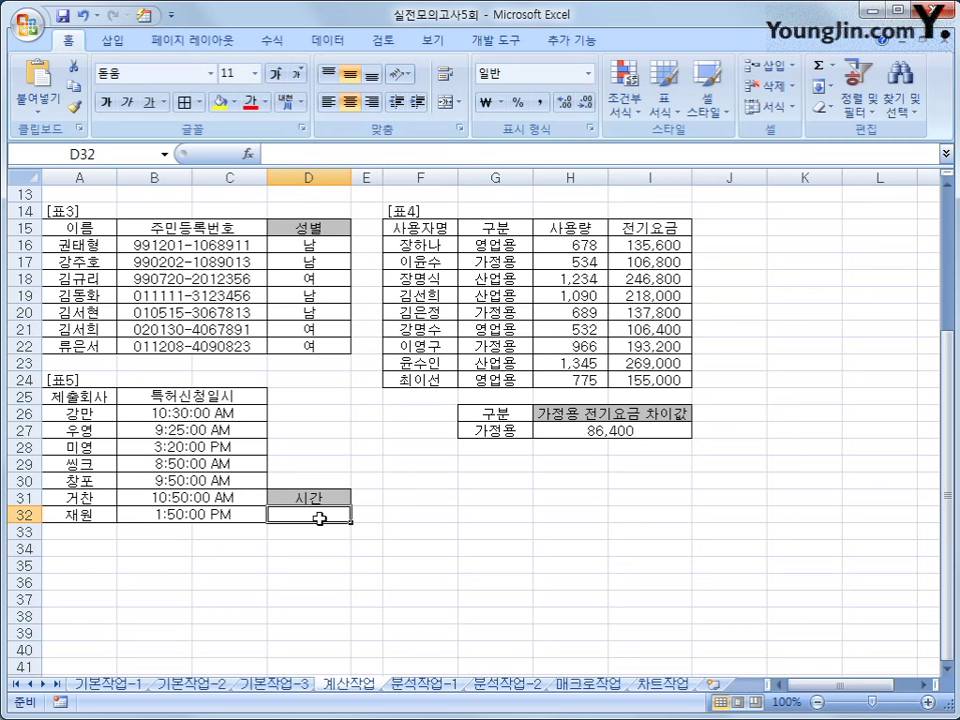
left_click_drag(206, 413, 203, 515)
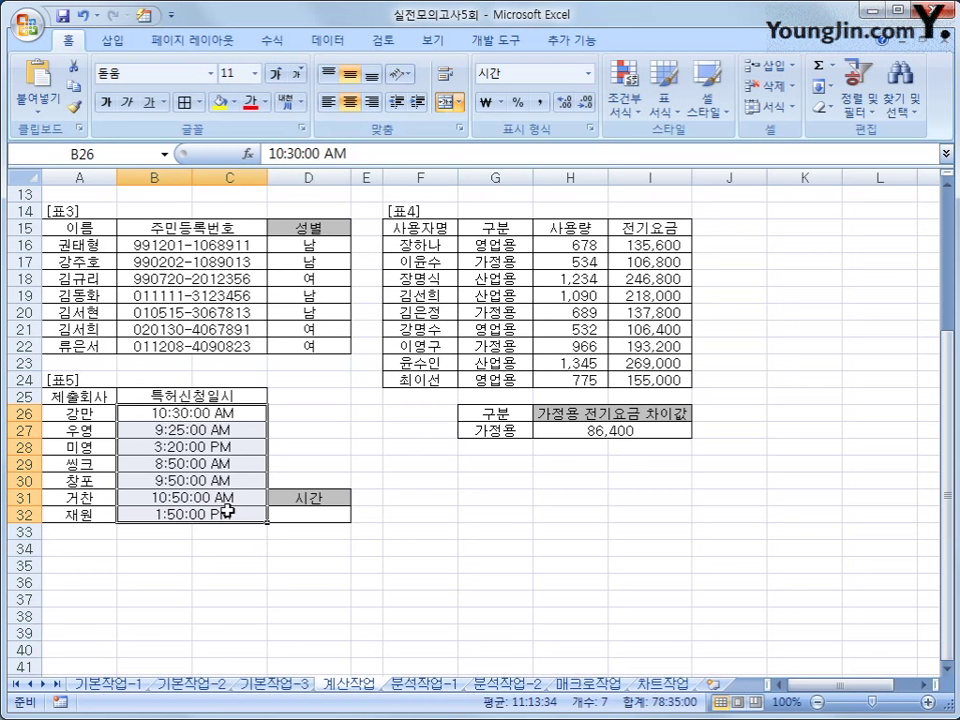
left_click(319, 510)
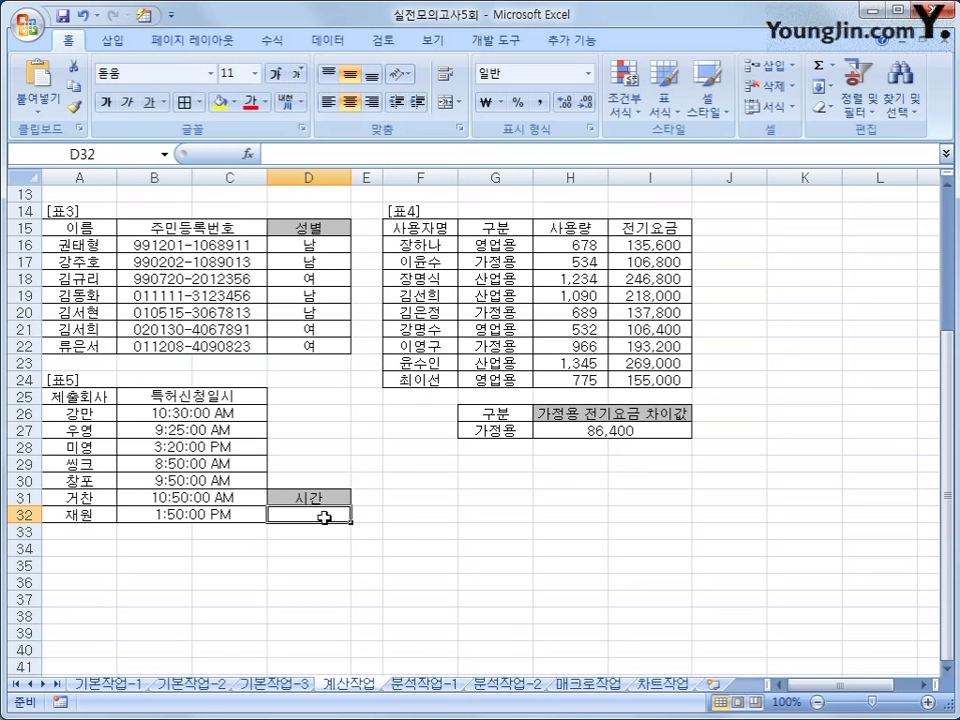
type("=")
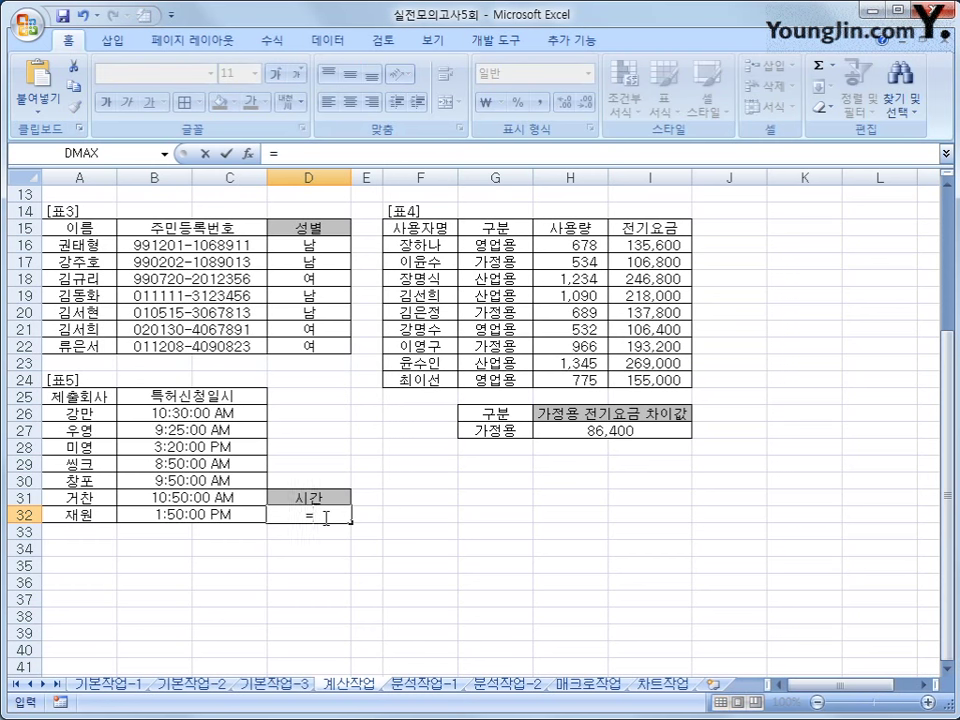
type("hour(")
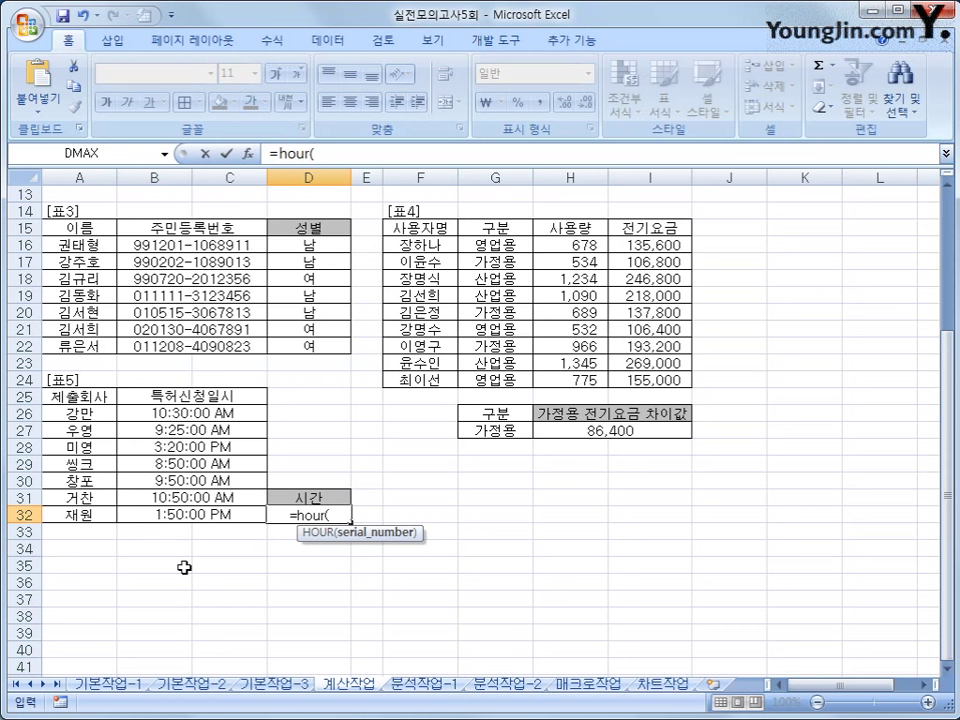
type("small(")
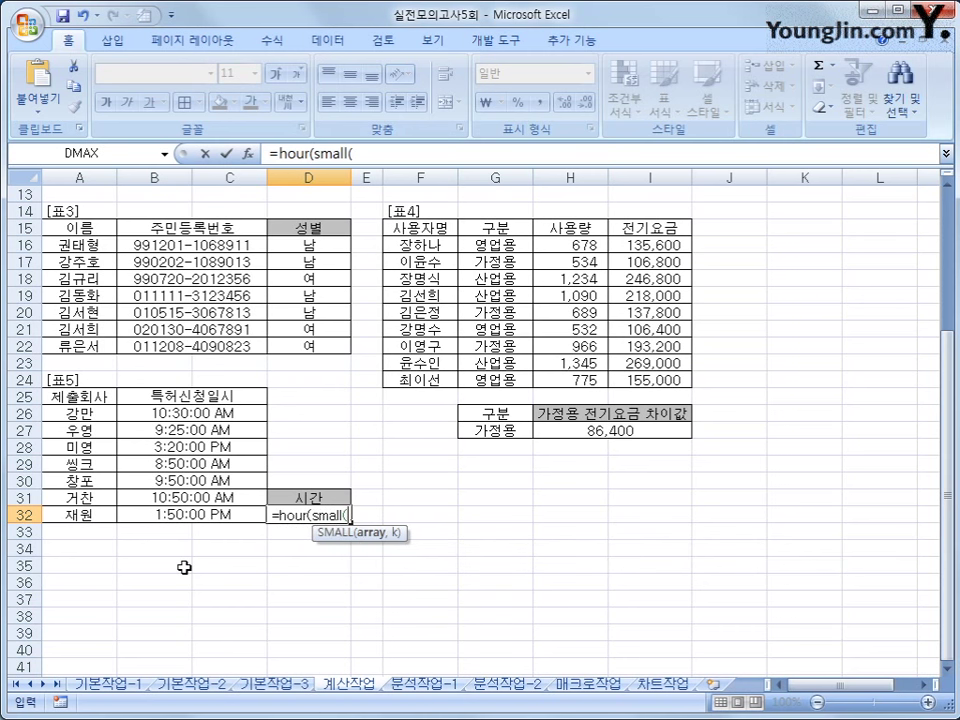
Step: Give SMALL in D32 the 특허신청일시 range B26:C32 and k value 1, and close the SMALL function
left_click_drag(228, 413, 218, 514)
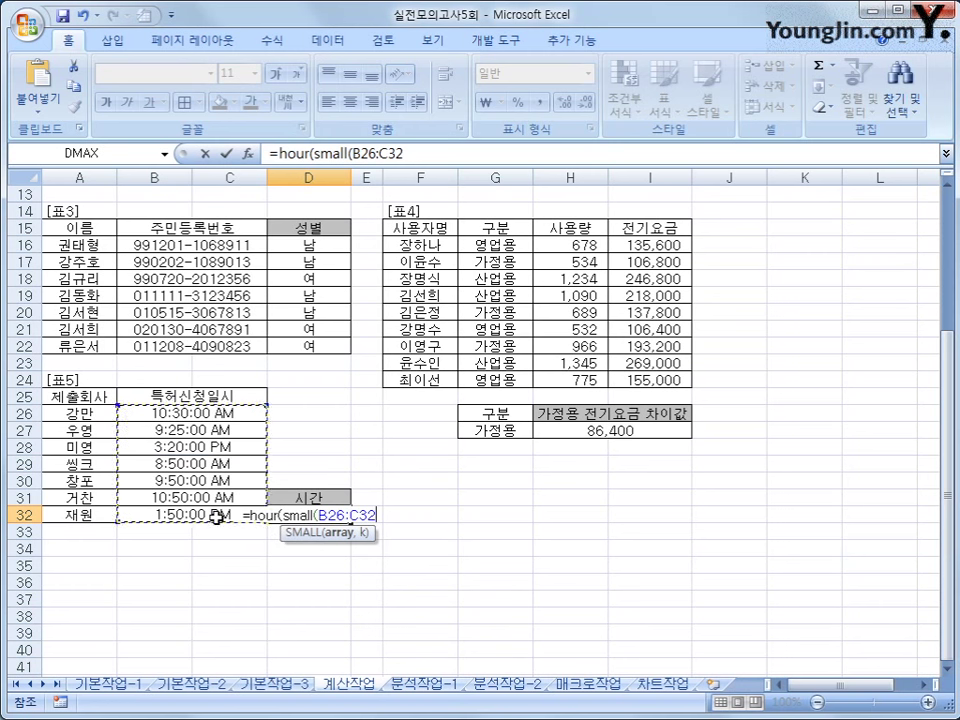
type(",")
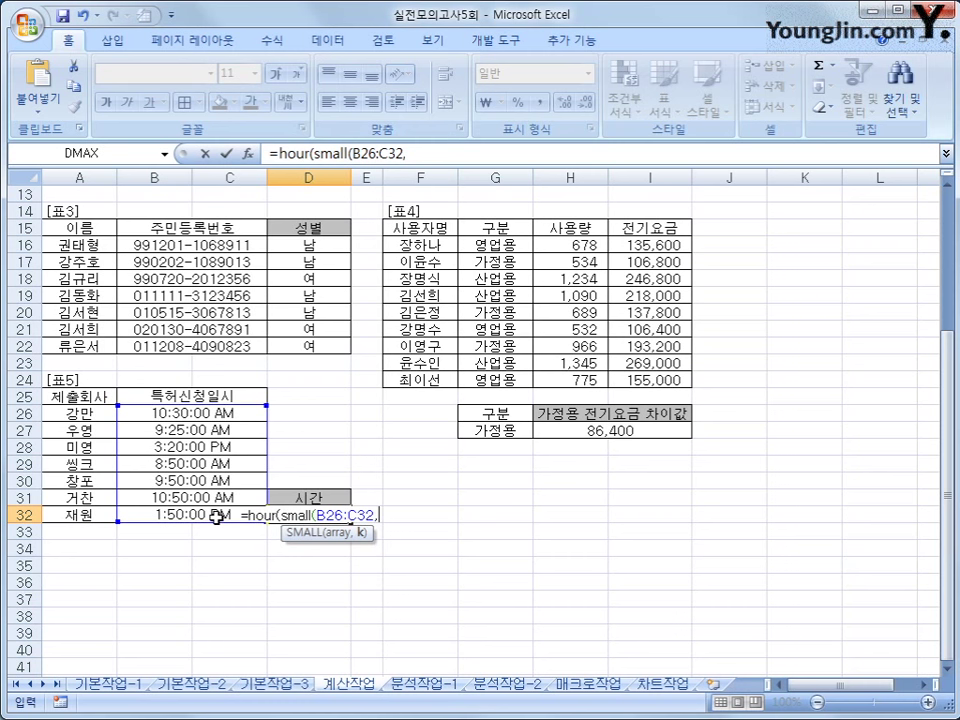
type("1")
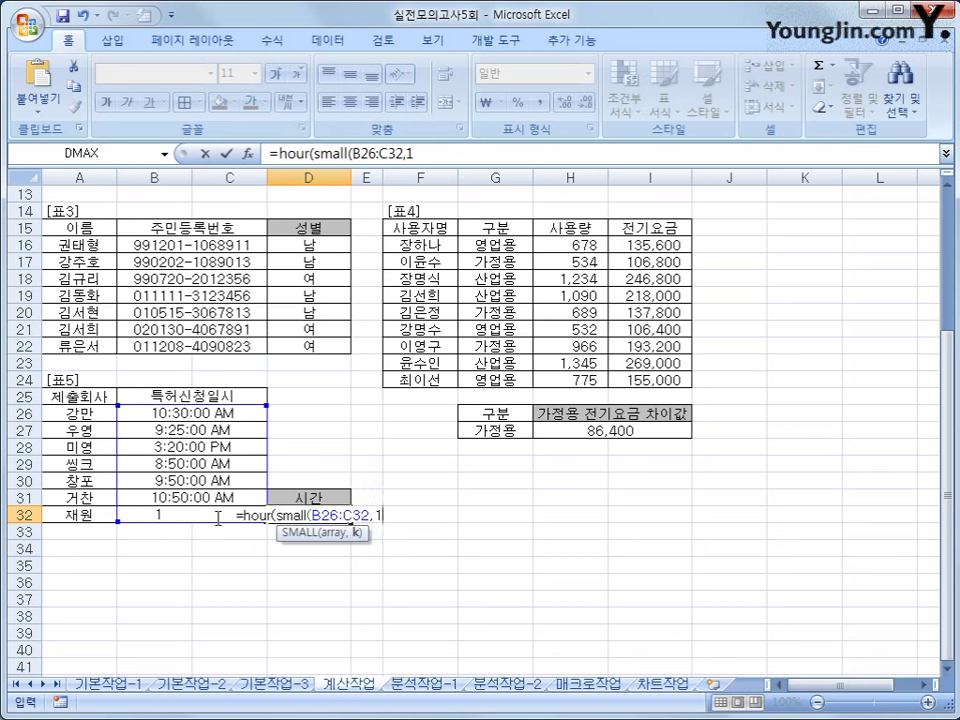
type(")")
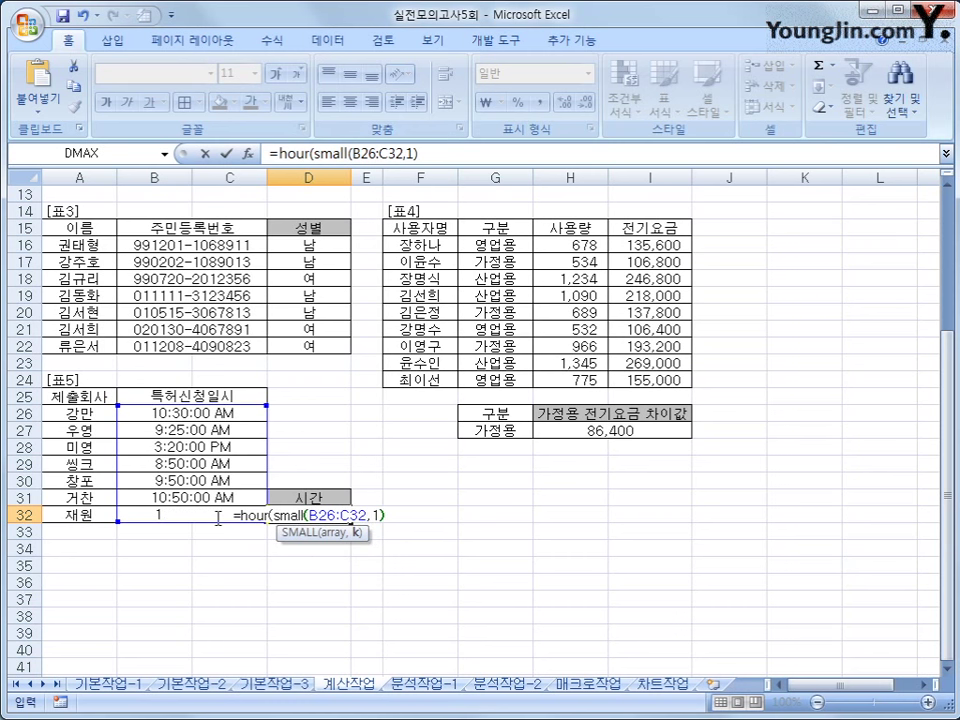
Step: Close the HOUR function in D32, enter the formula, and check it against the 씽크 row's time in 표5
type(")")
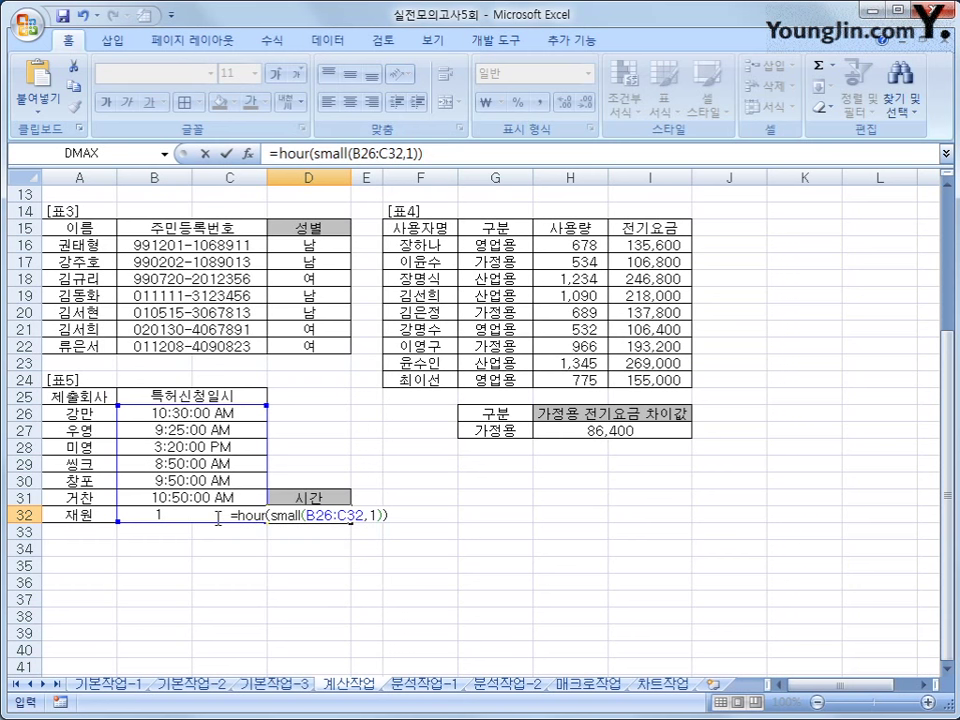
key("Return")
key("Up")
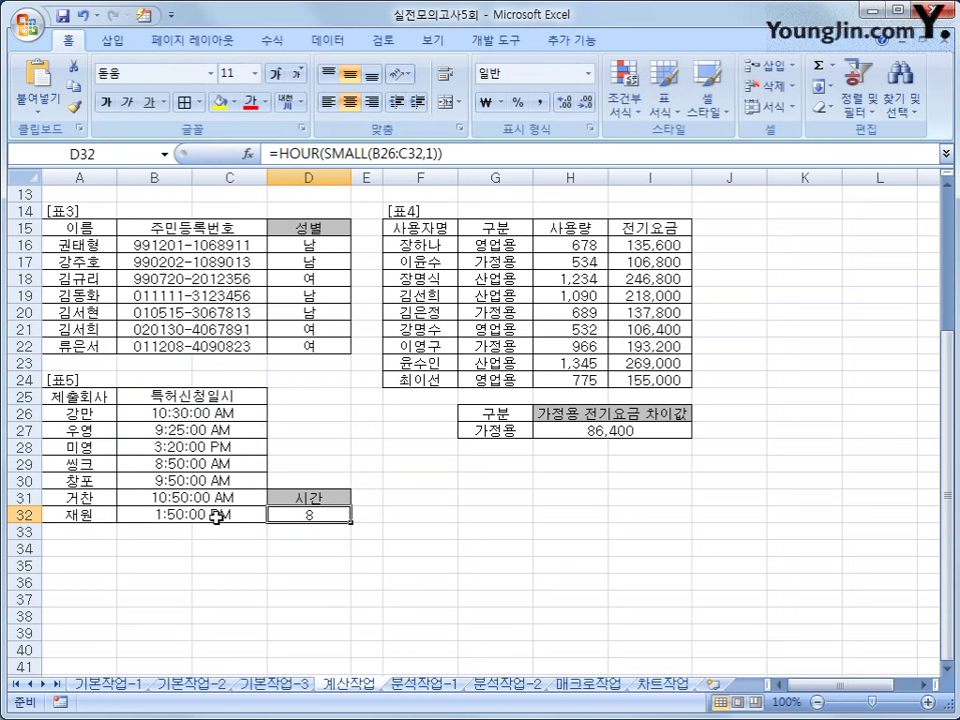
left_click(218, 465)
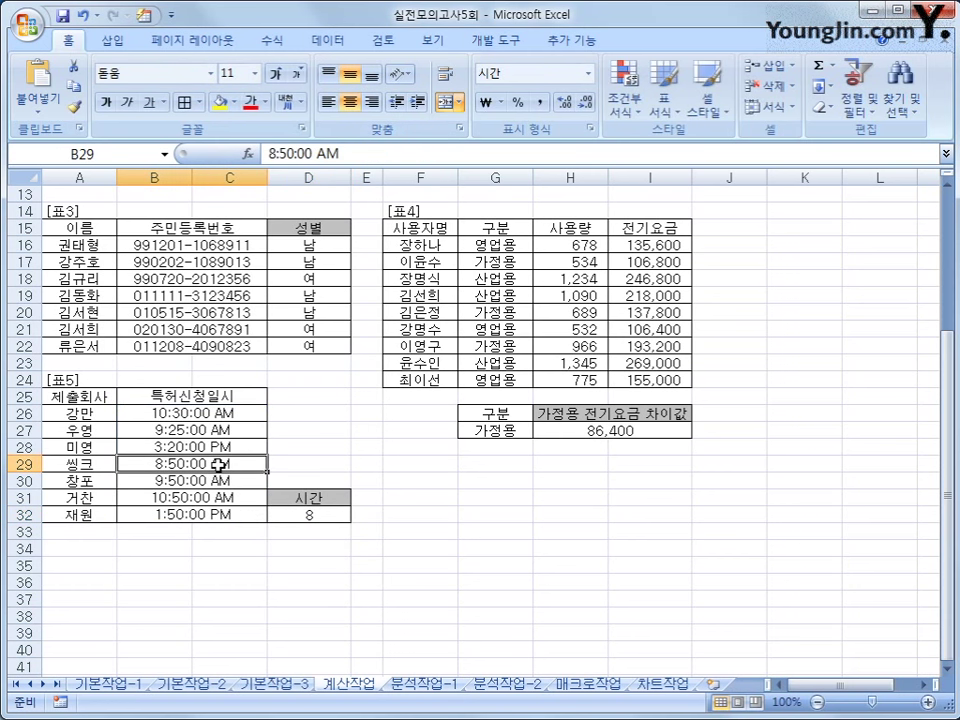
Step: Append &"시" to the end of the HOUR formula in D32 and enter it
left_click(292, 510)
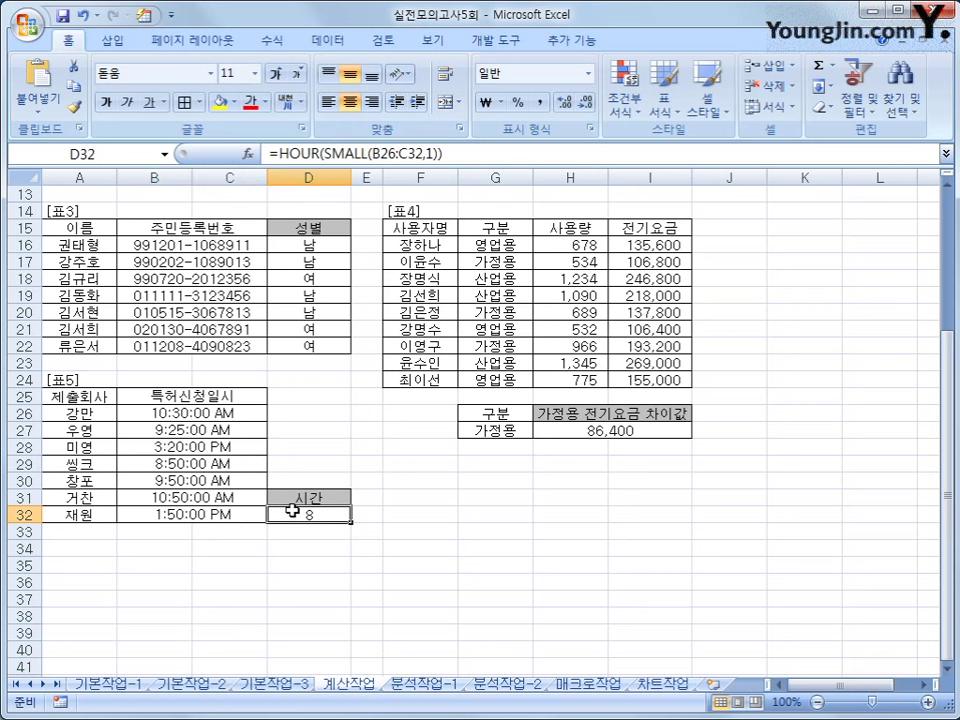
left_click(477, 154)
type("&")
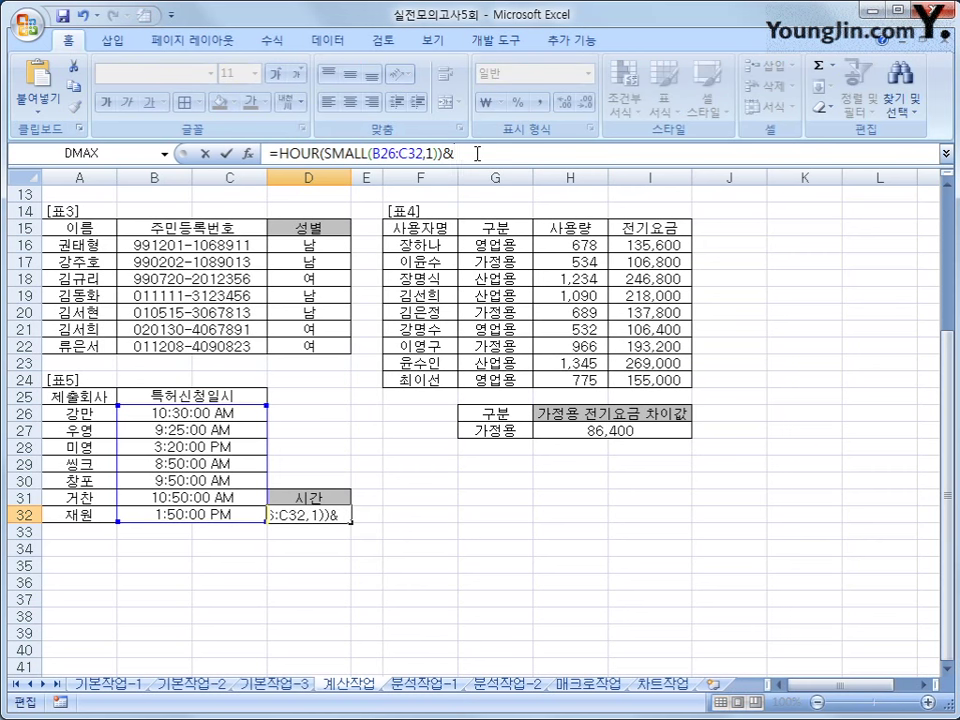
type("\"시\"")
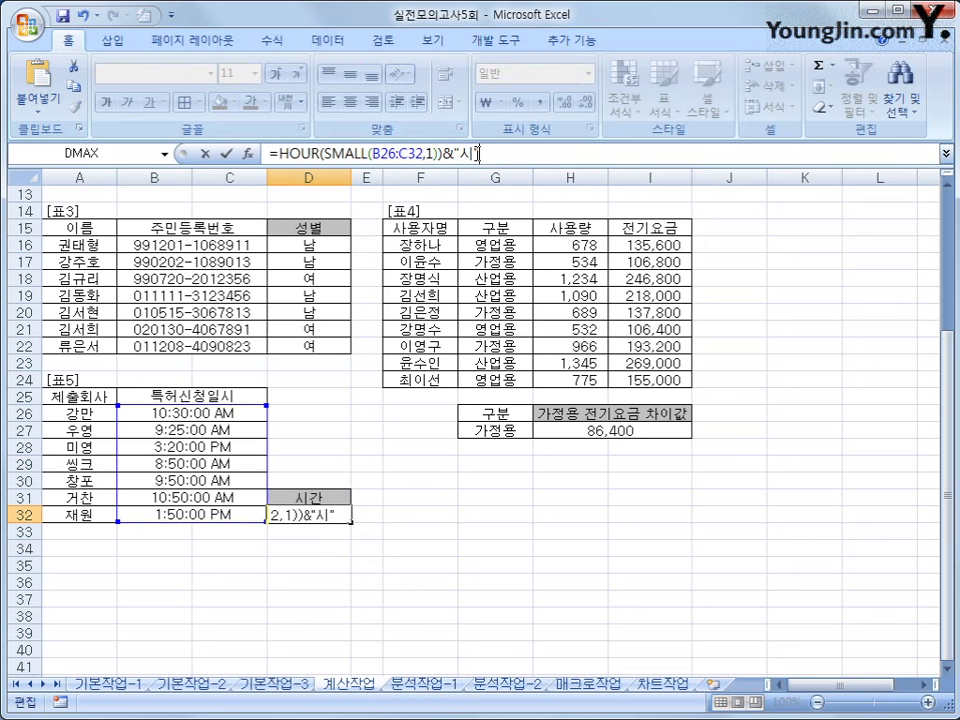
key("Return")
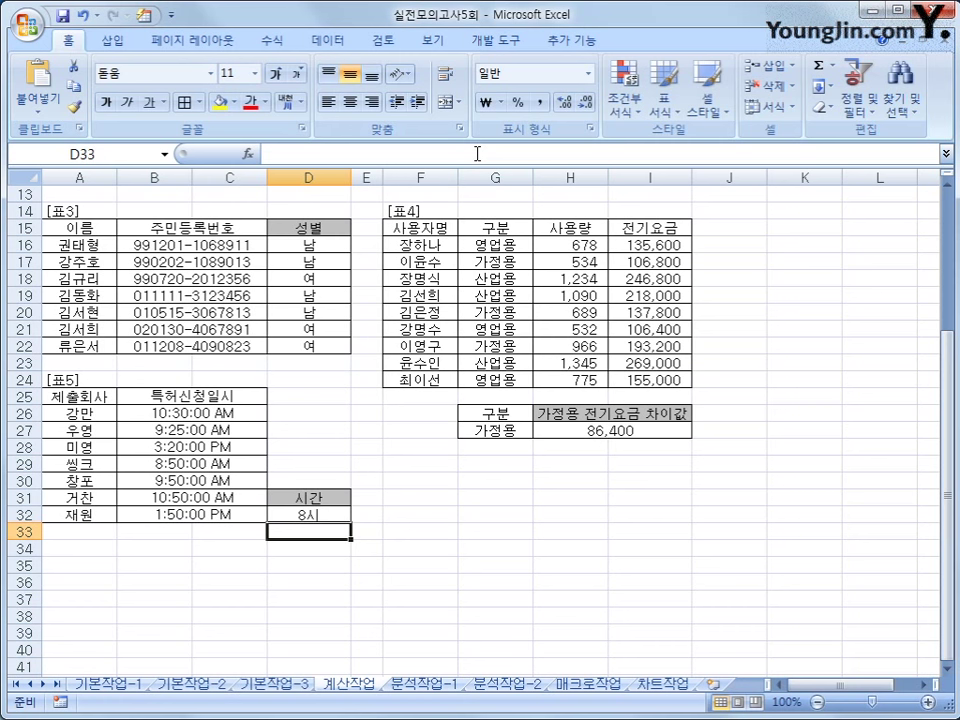
Step: Add a space after 시 inside the quoted text of the D32 formula and enter it
left_click(328, 513)
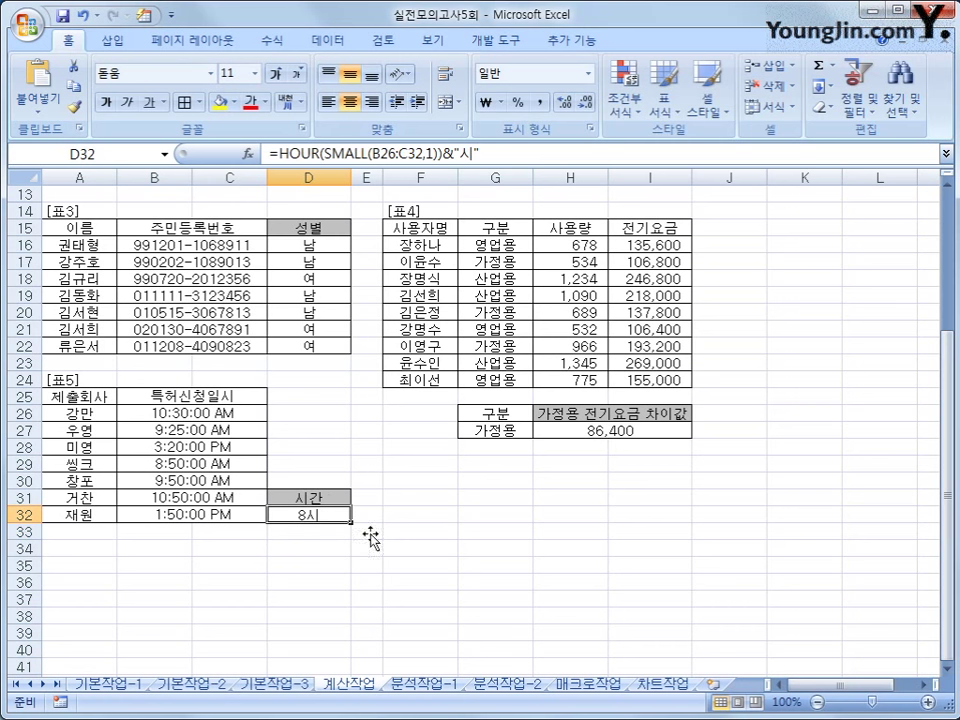
left_click(476, 157)
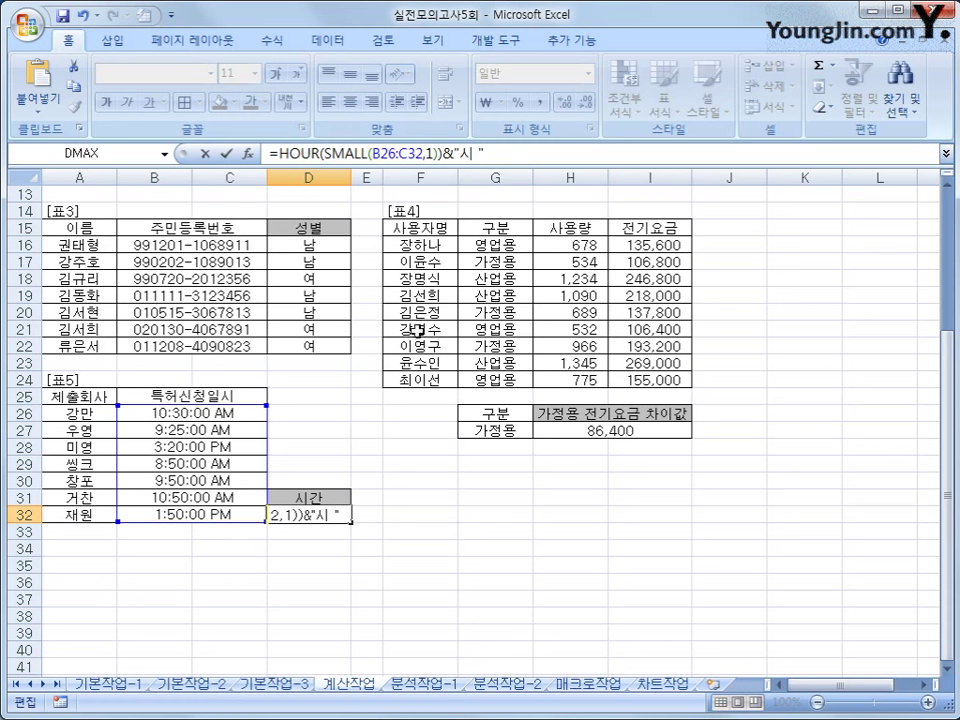
left_click(328, 616)
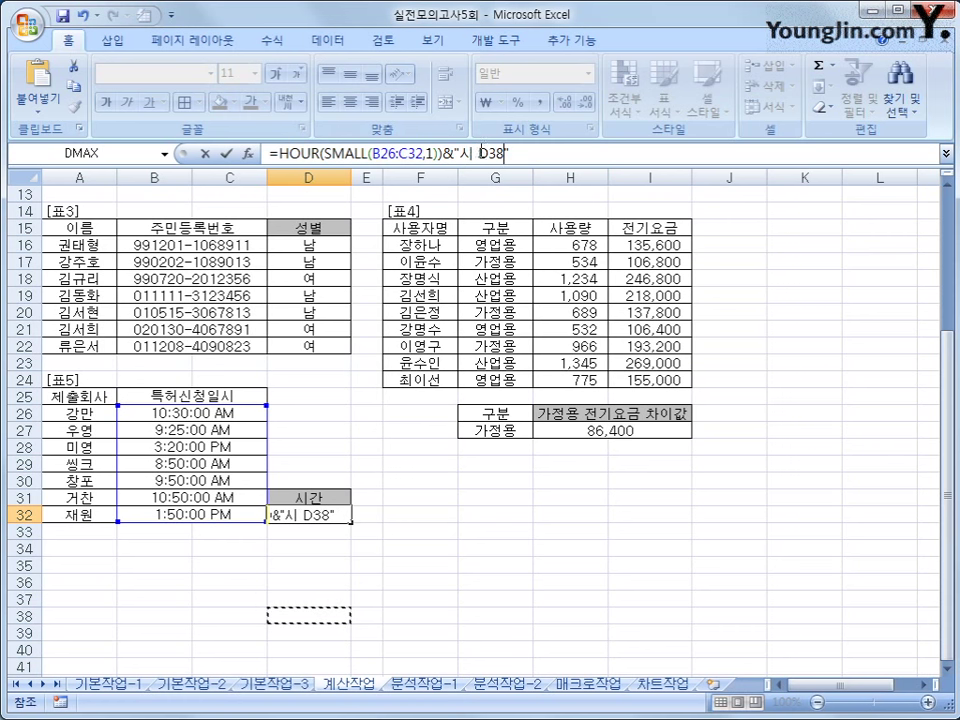
left_click_drag(478, 153, 505, 153)
key("BackSpace")
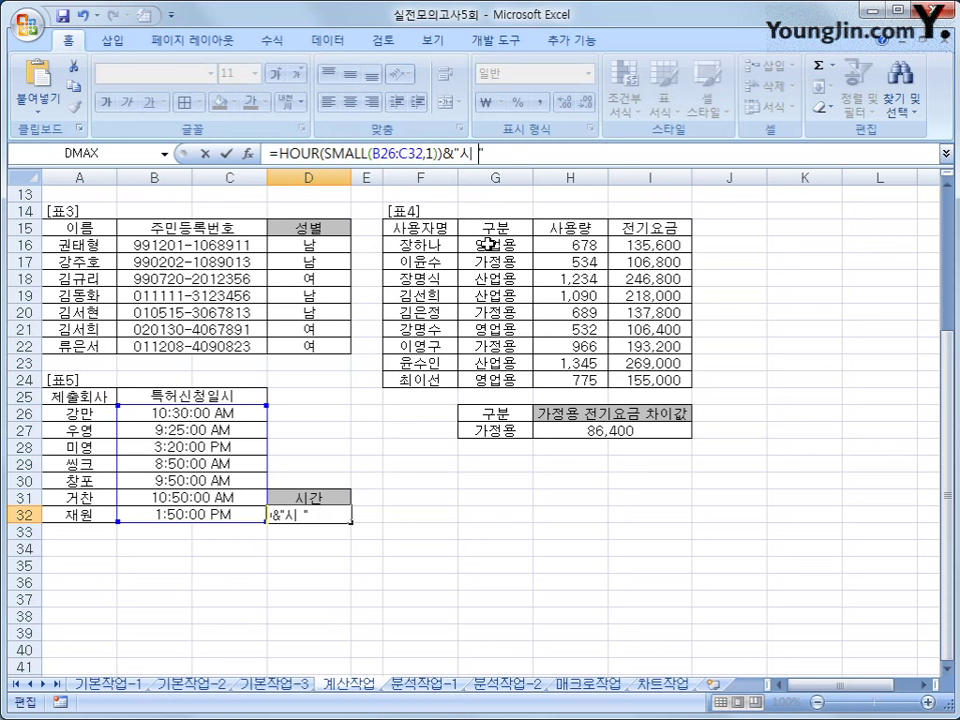
key("Return")
Step: Append an ampersand and a MINUTE function with a nested SMALL function to the D32 formula
left_click(317, 512)
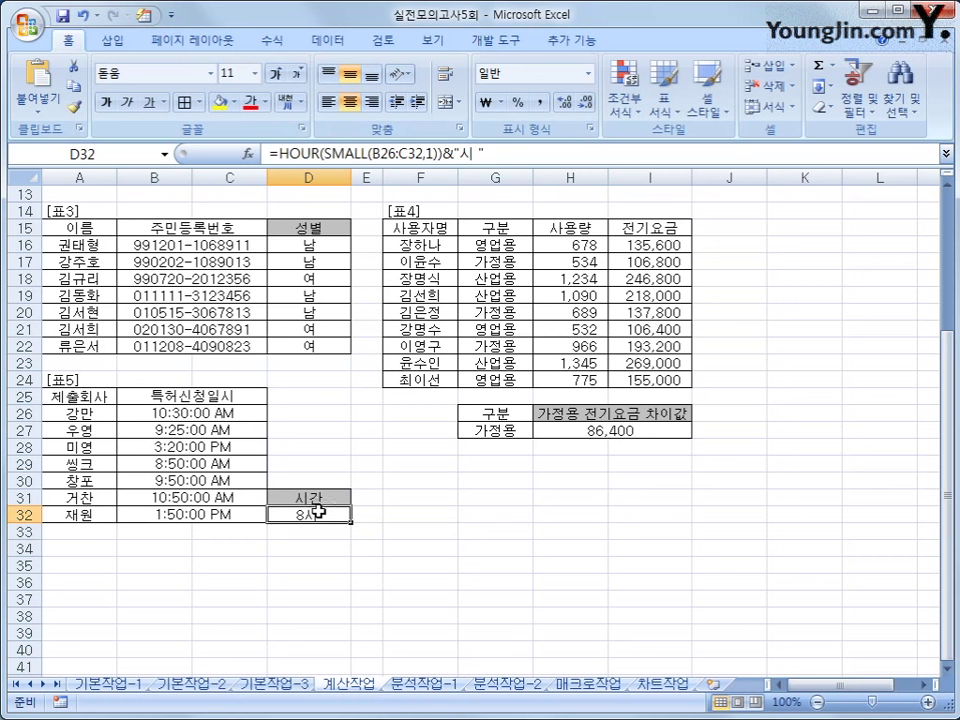
left_click(494, 152)
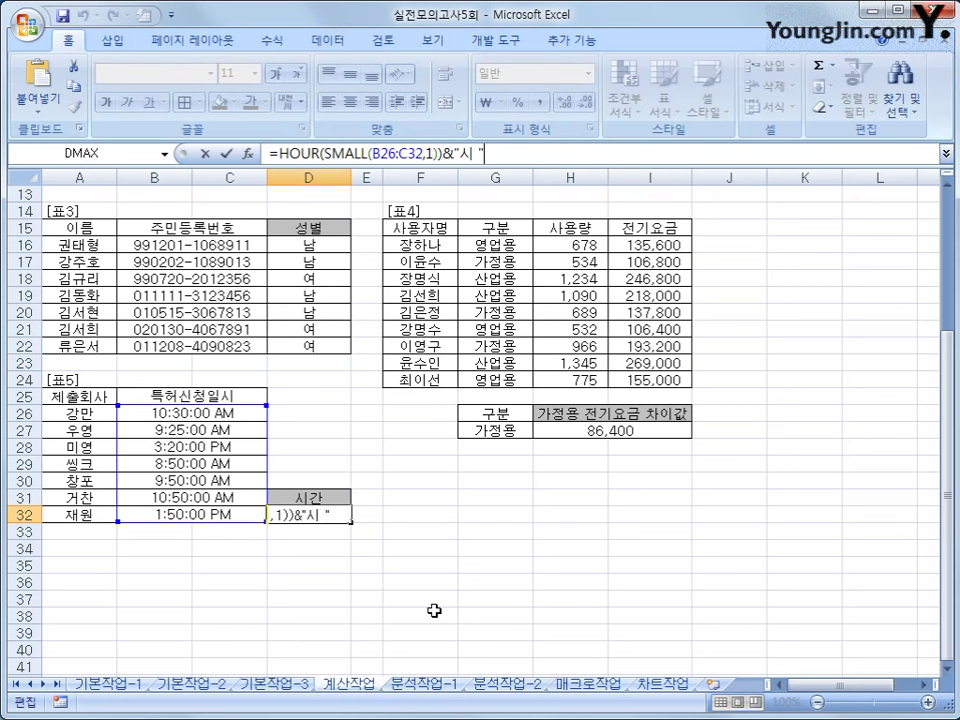
type("&ㅡㅑ")
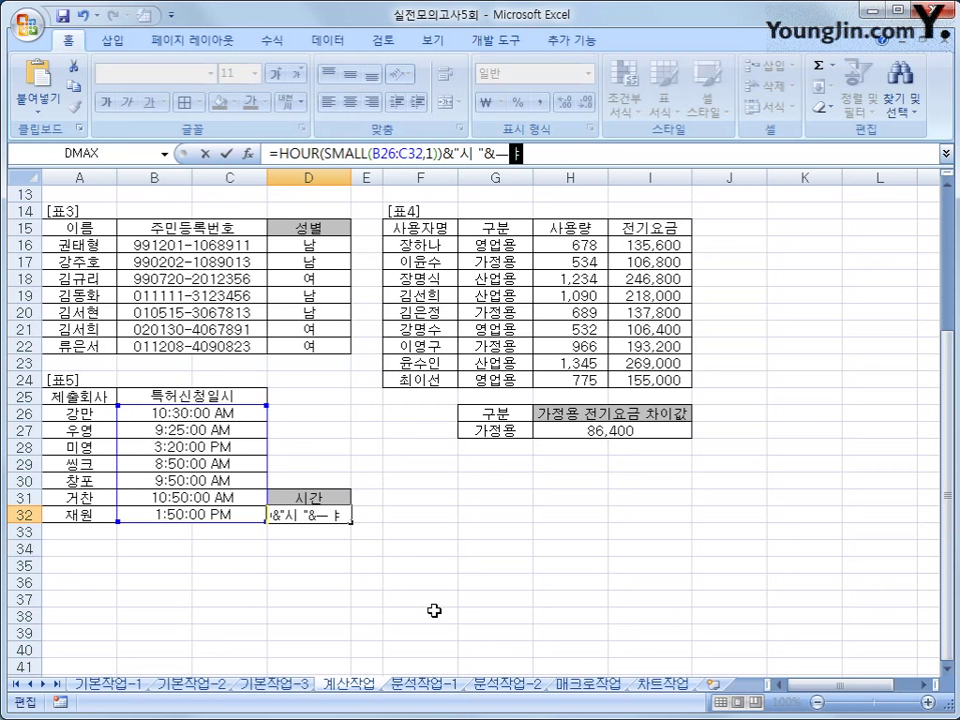
key("BackSpace")
key("BackSpace")
key("Hangul")
type("m")
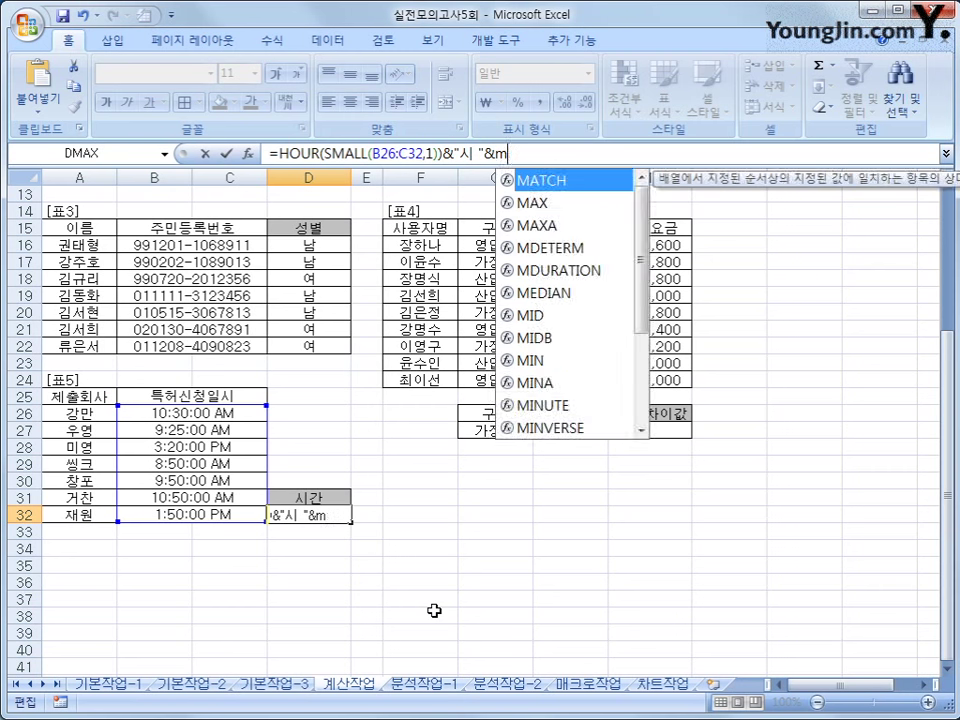
type("inu")
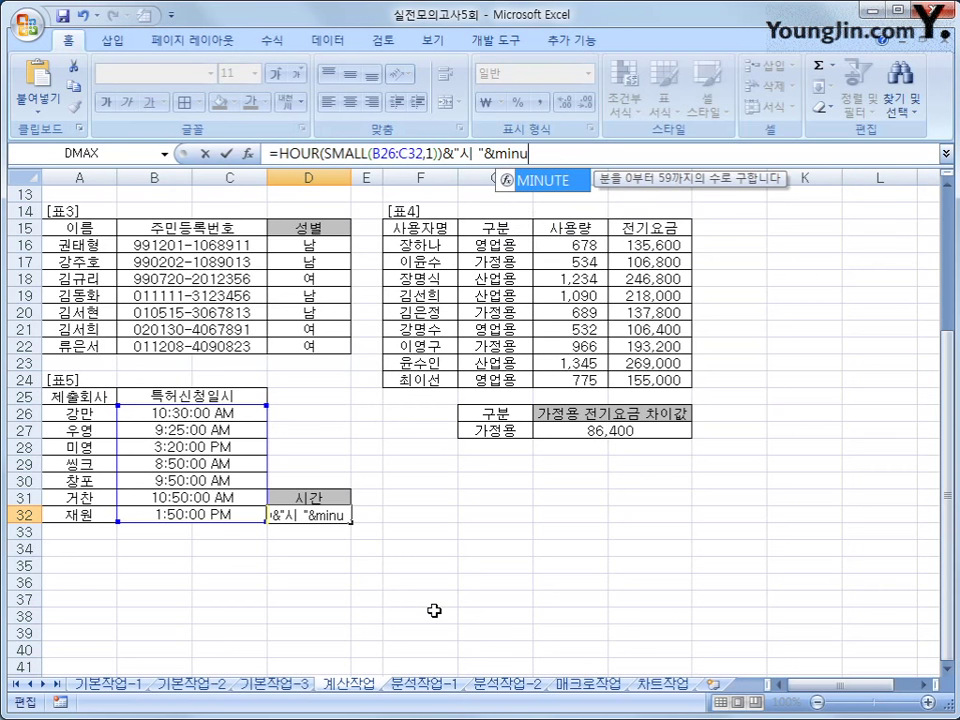
type("te(")
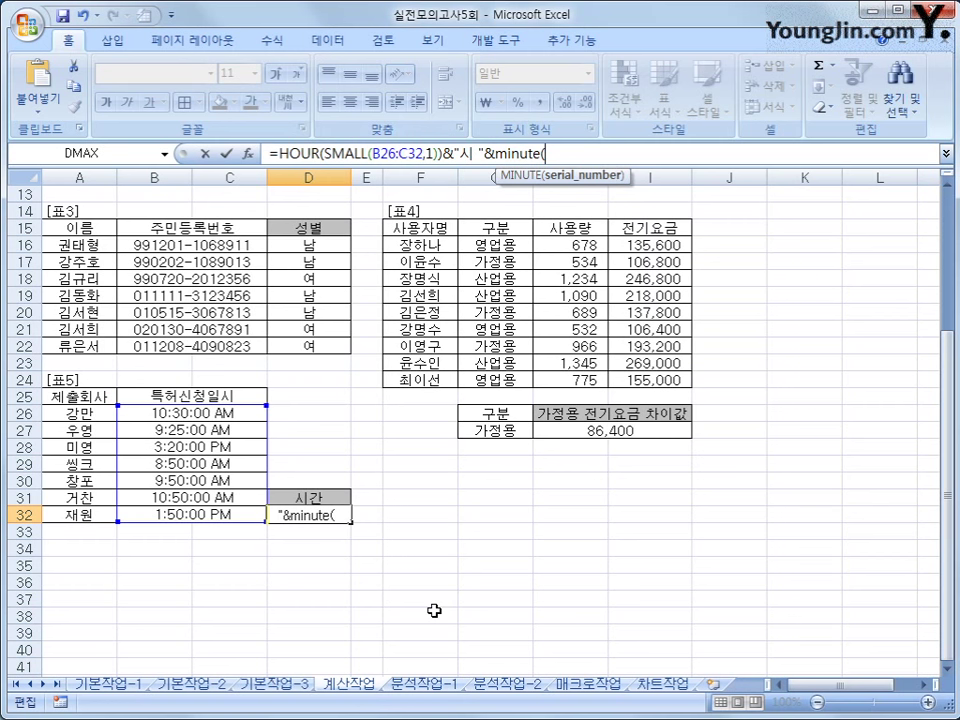
type("small(")
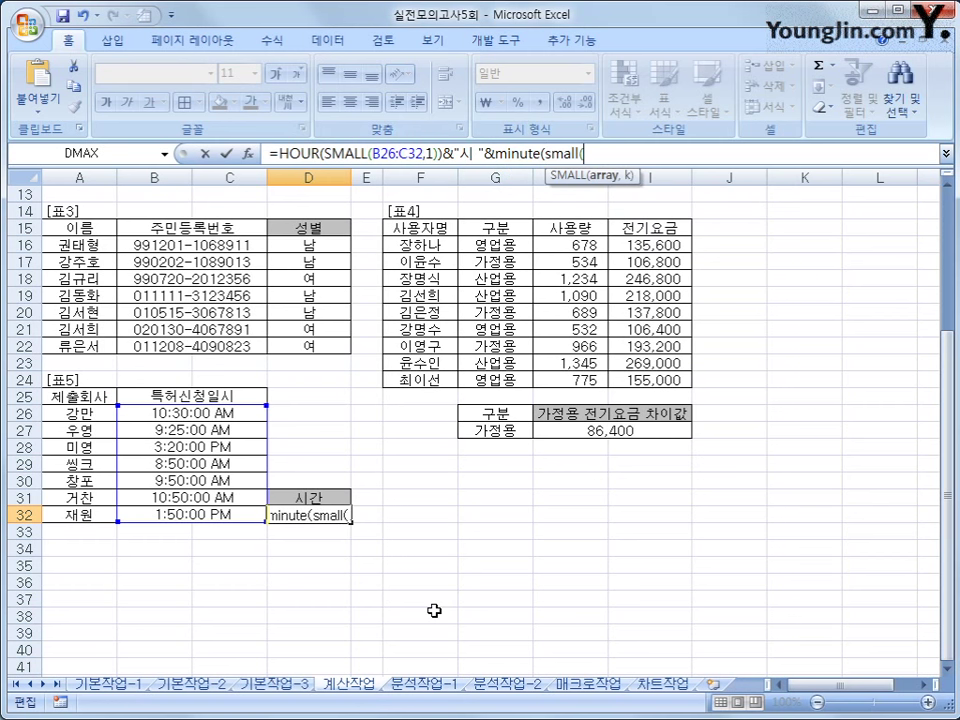
Step: Give the second SMALL in D32 the range B26:C32 and k value 1, close both functions, append &"분", and enter the formula
left_click_drag(188, 413, 196, 517)
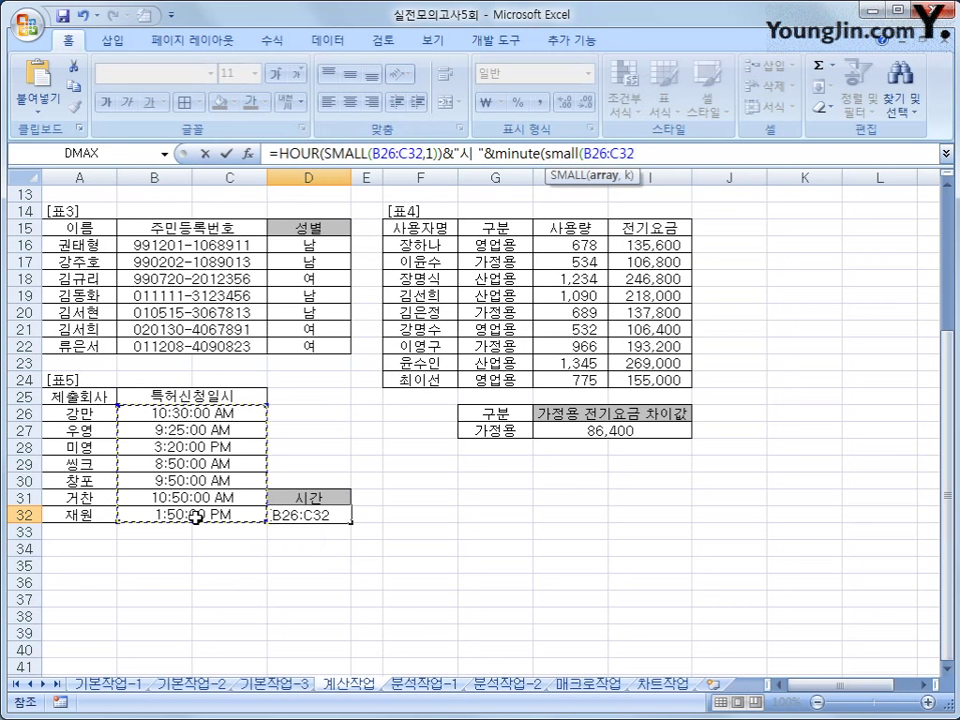
type(",1")
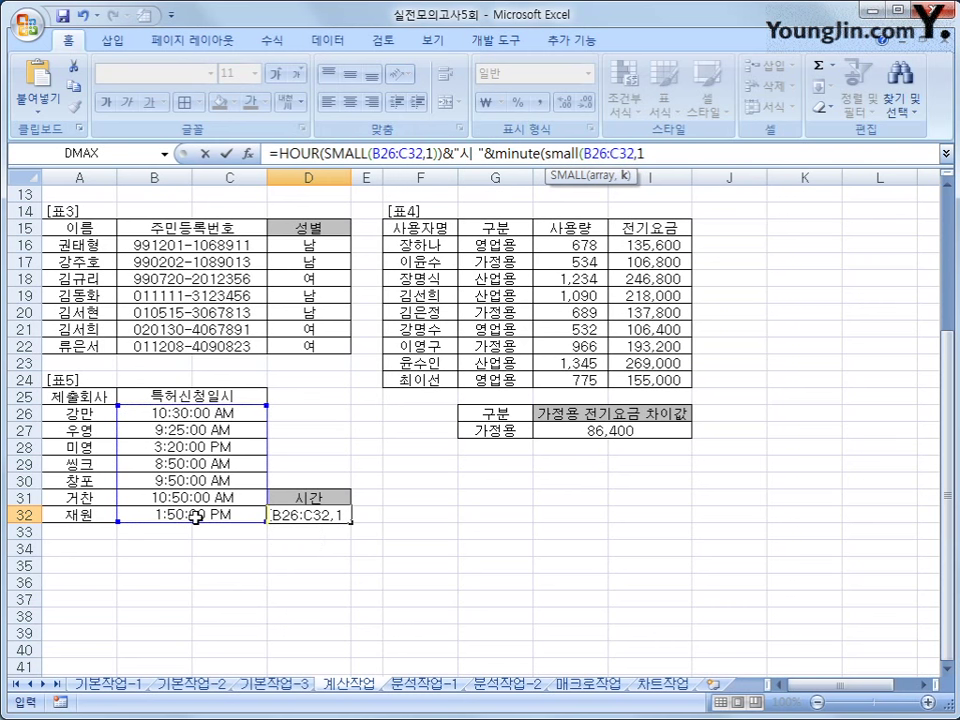
type(")")
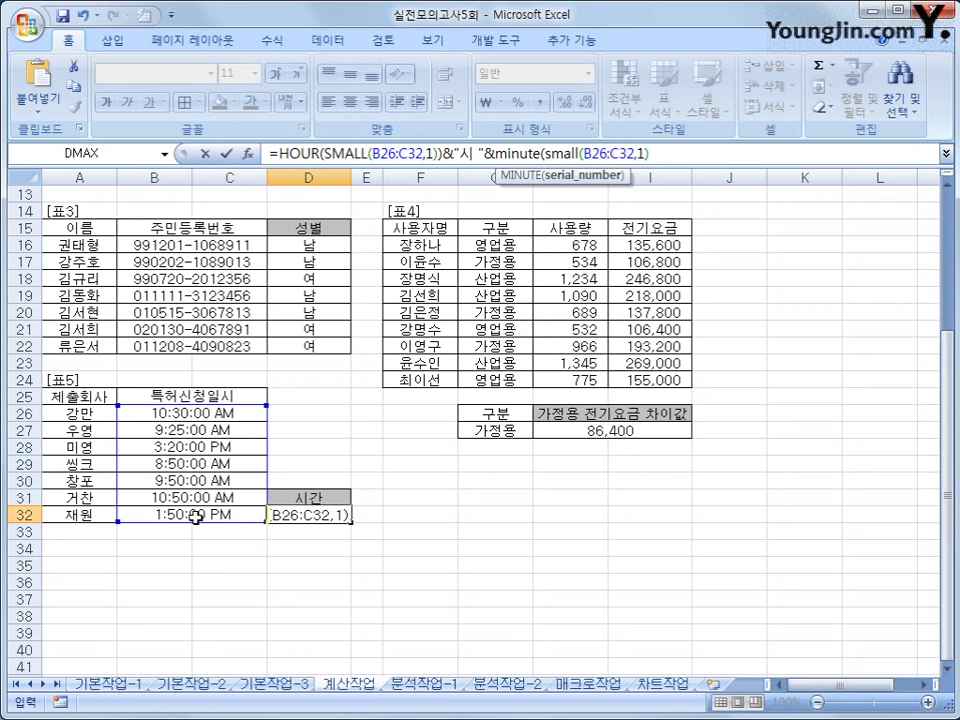
type(")")
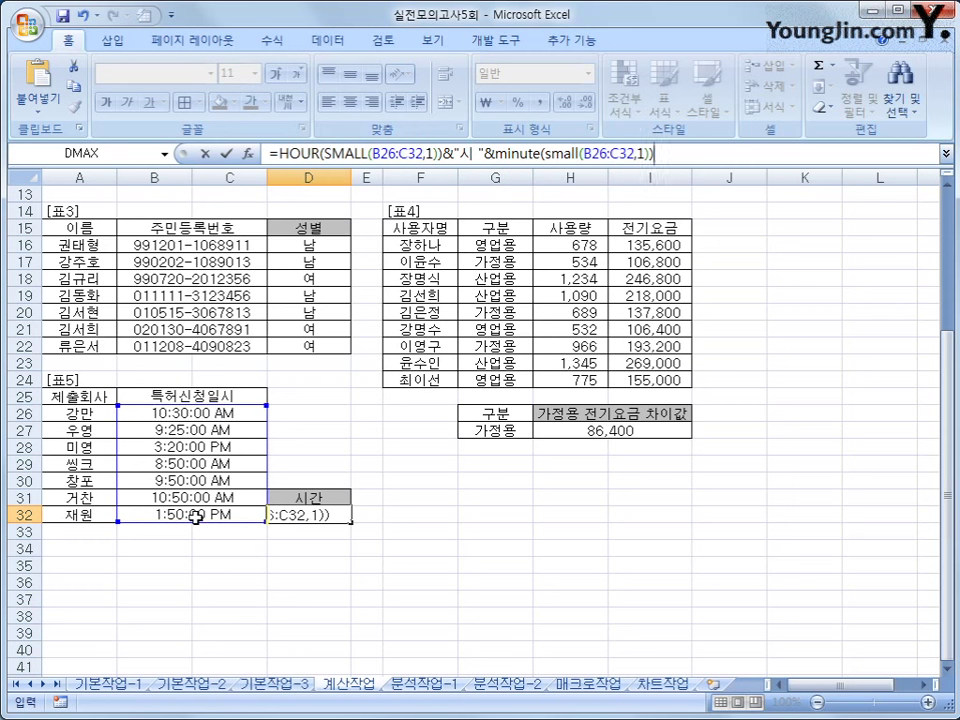
type("&\"분\"")
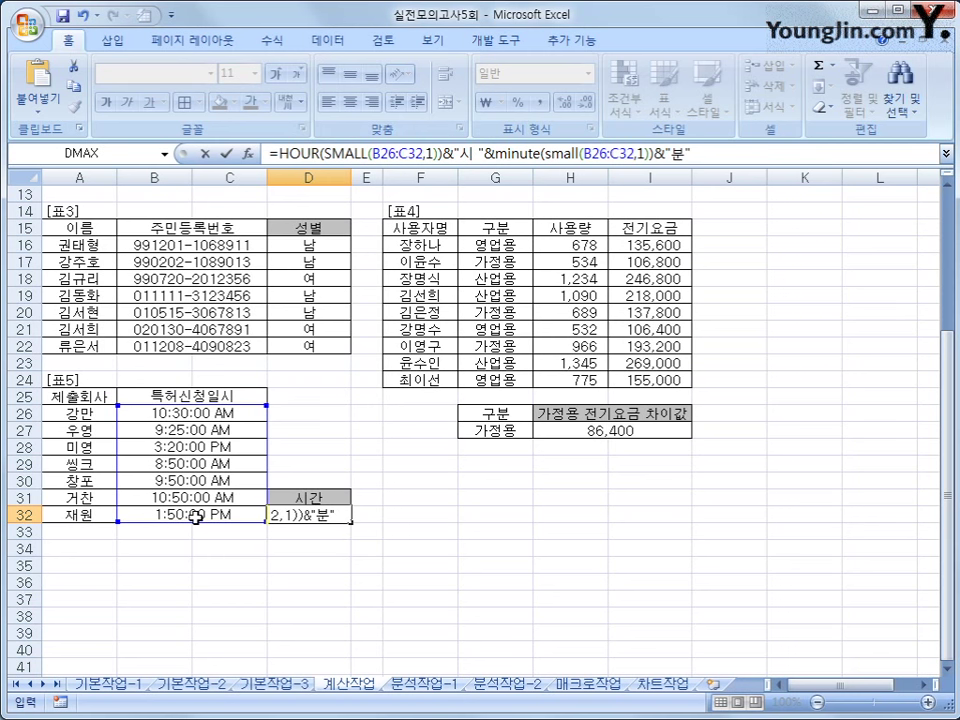
key("Return")
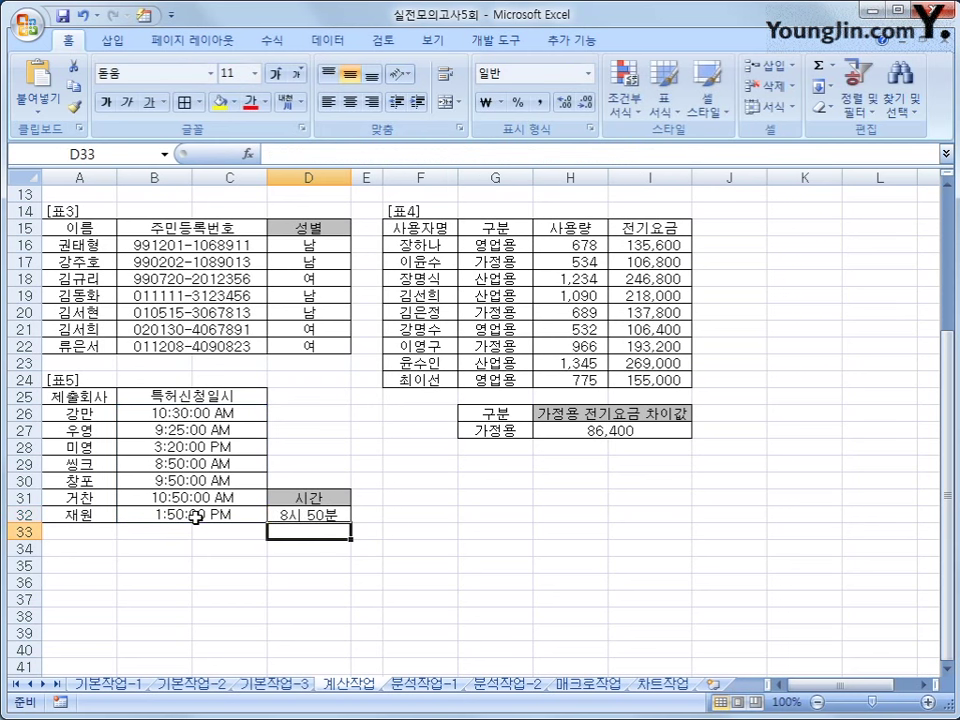
left_click(314, 515)
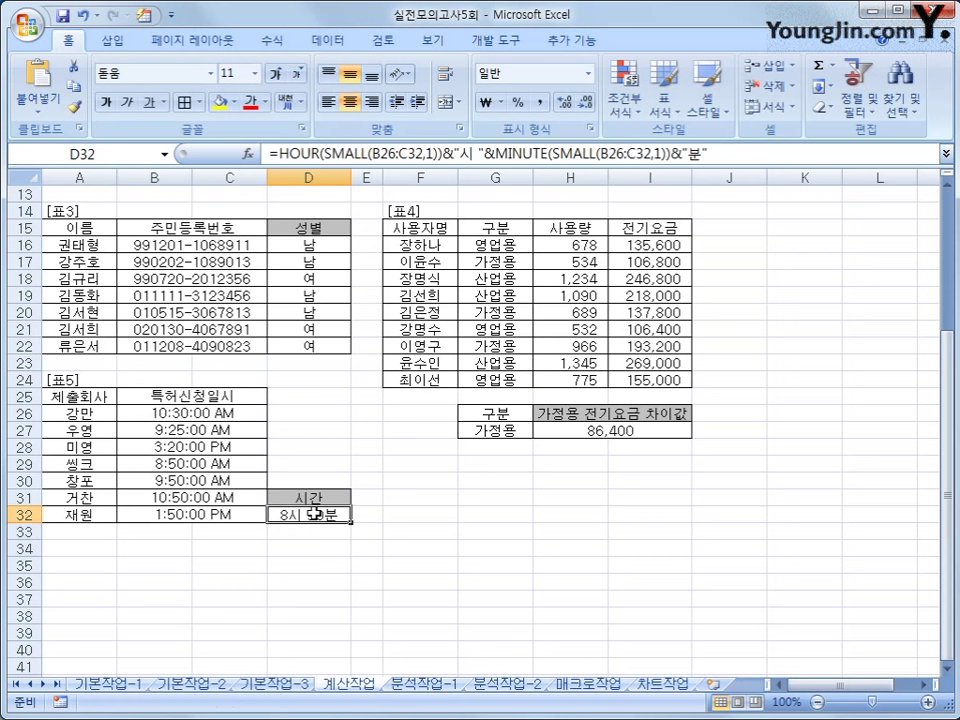